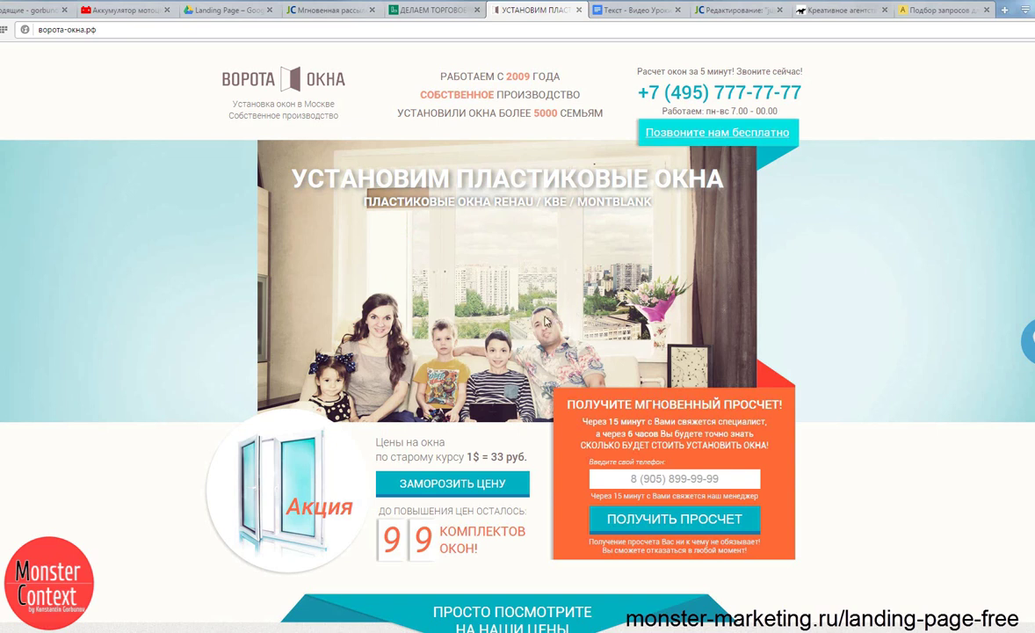
Step: Look through the ворота-окна.рф landing page and the company video section of m-context.ru as first-screen examples
scroll(528, 339, "down", 1)
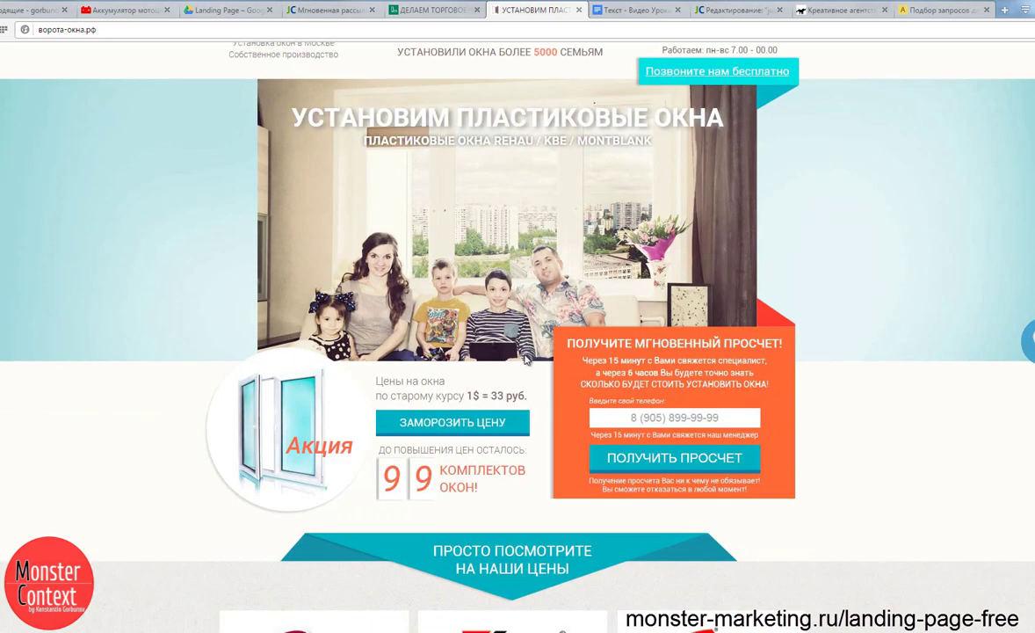
scroll(510, 355, "down", 2)
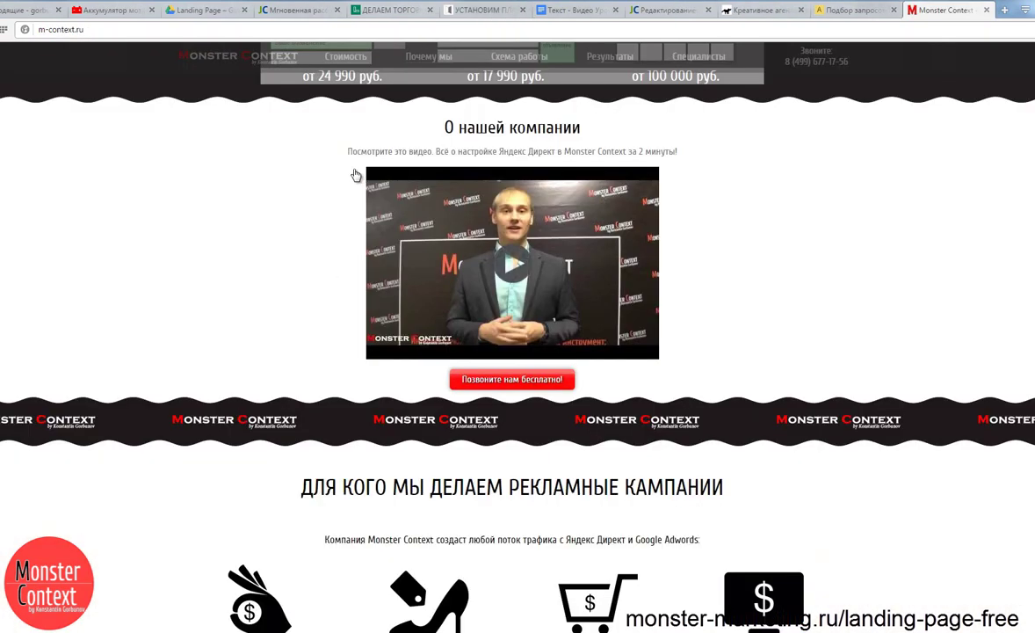
left_click(501, 266)
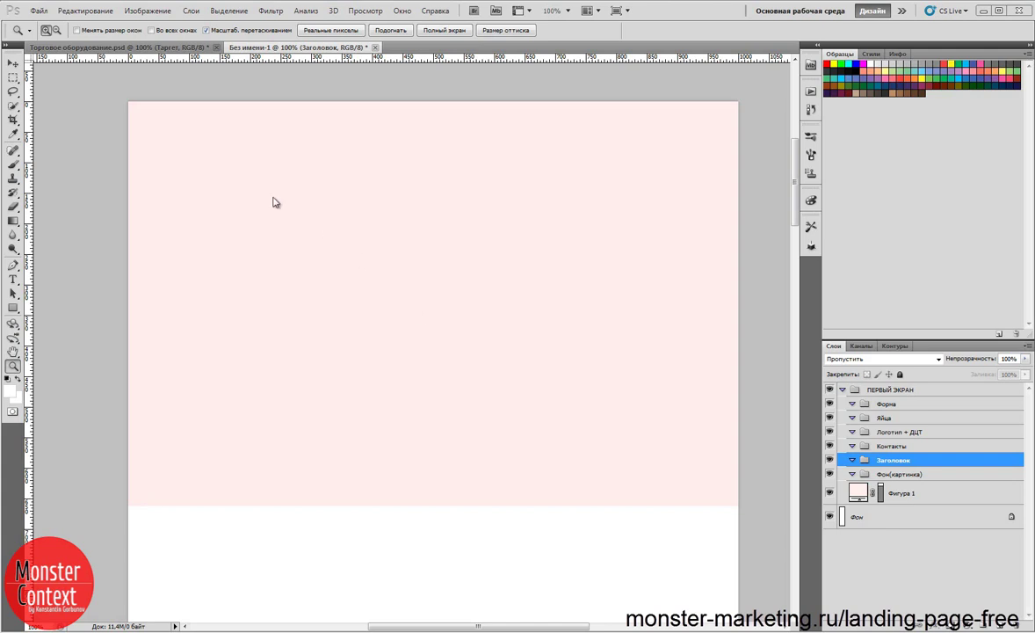
Step: In Photoshop, add centred heading text "ПРОФЕССИОНАЛЬНАЯ ШУМОЗИОЛЯЦИЯ АВТО" with the second line "от 12 000 руб. | Дмитровское шоссе | Железнодорожный"
left_click(13, 280)
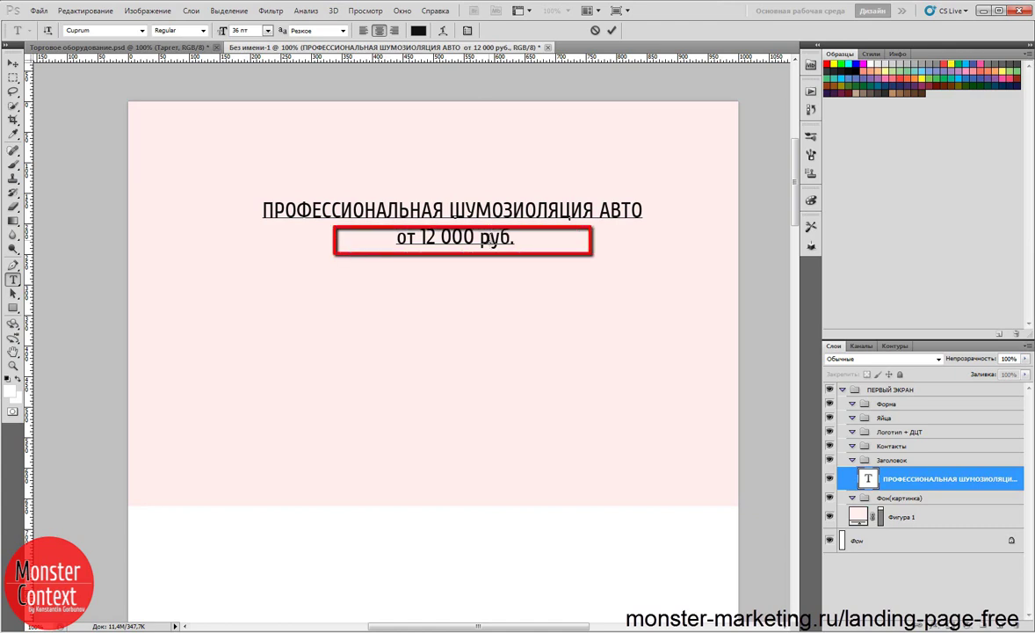
triple_click(488, 240)
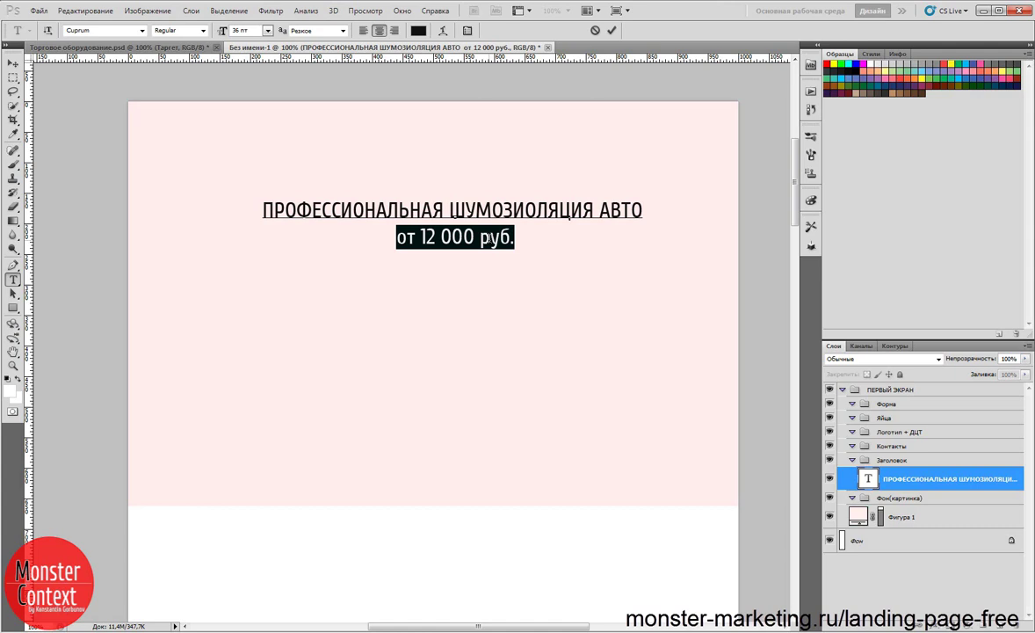
left_click(517, 237)
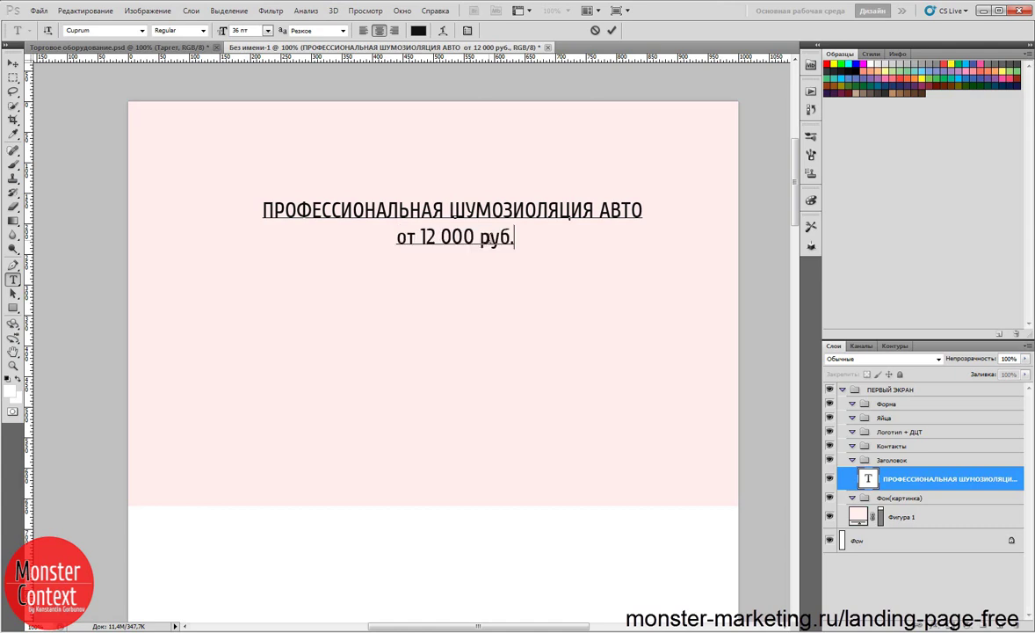
type("|")
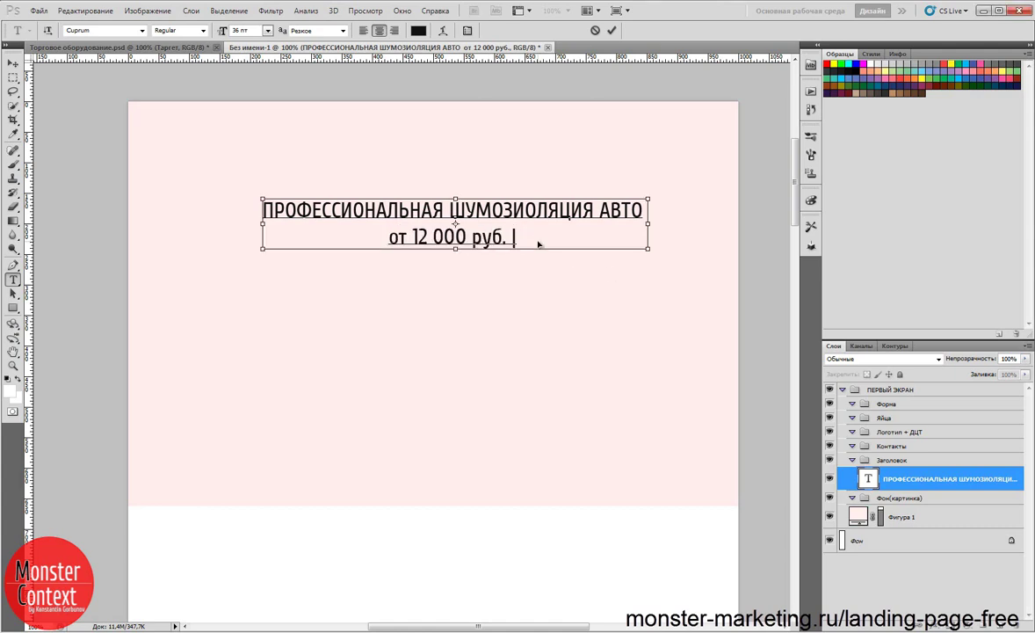
type("Дмитровское шоссе")
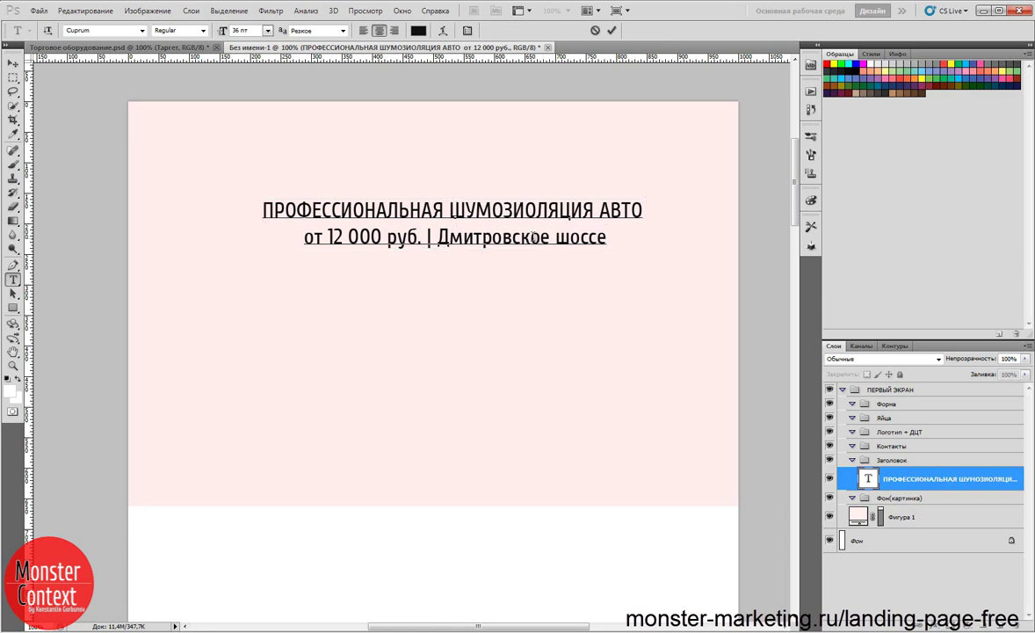
type("/")
key("BackSpace")
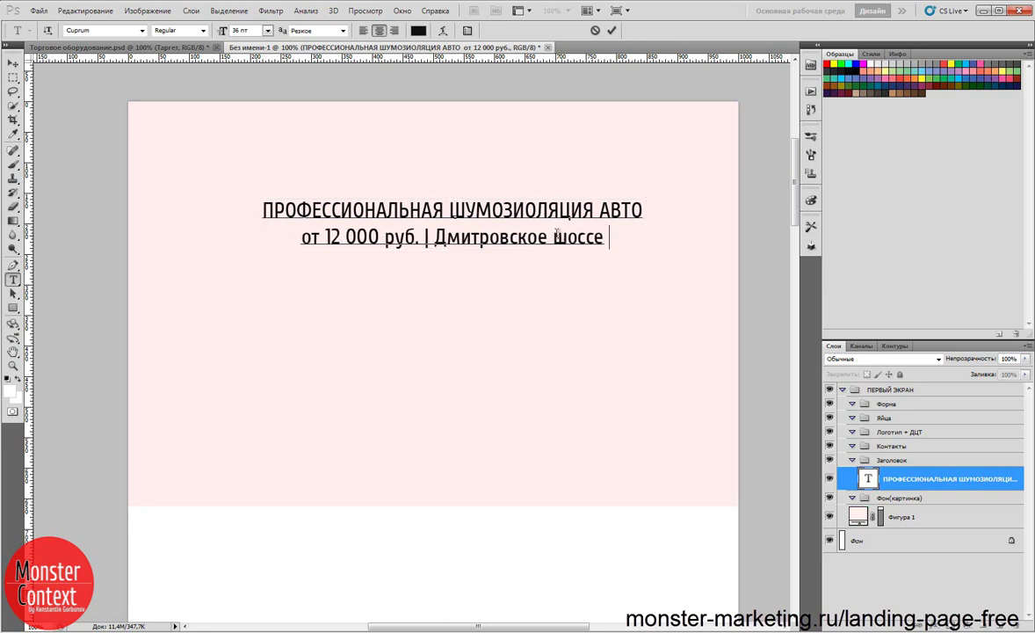
type("|")
type(" Железнодорожный")
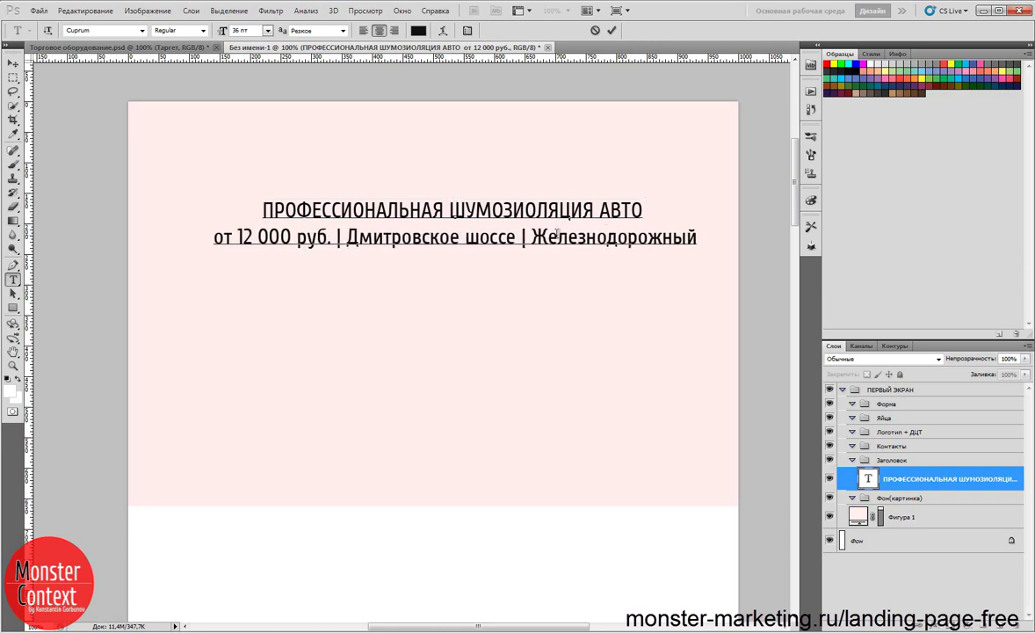
Step: Set the font size of the heading's entire second line to 26 pt
key("shift+Home")
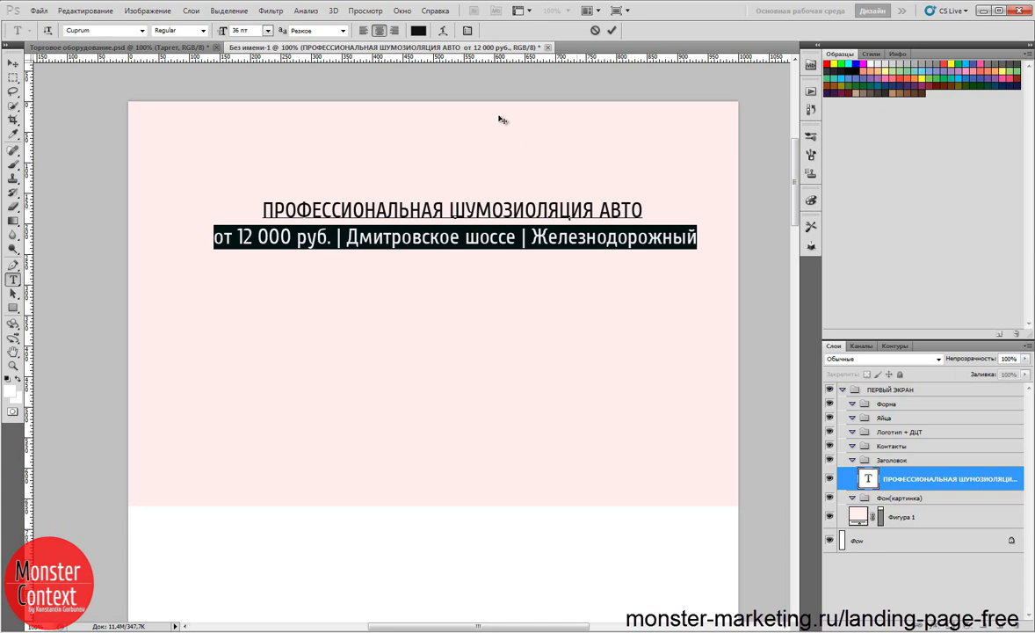
left_click(267, 30)
left_click(260, 183)
type("26")
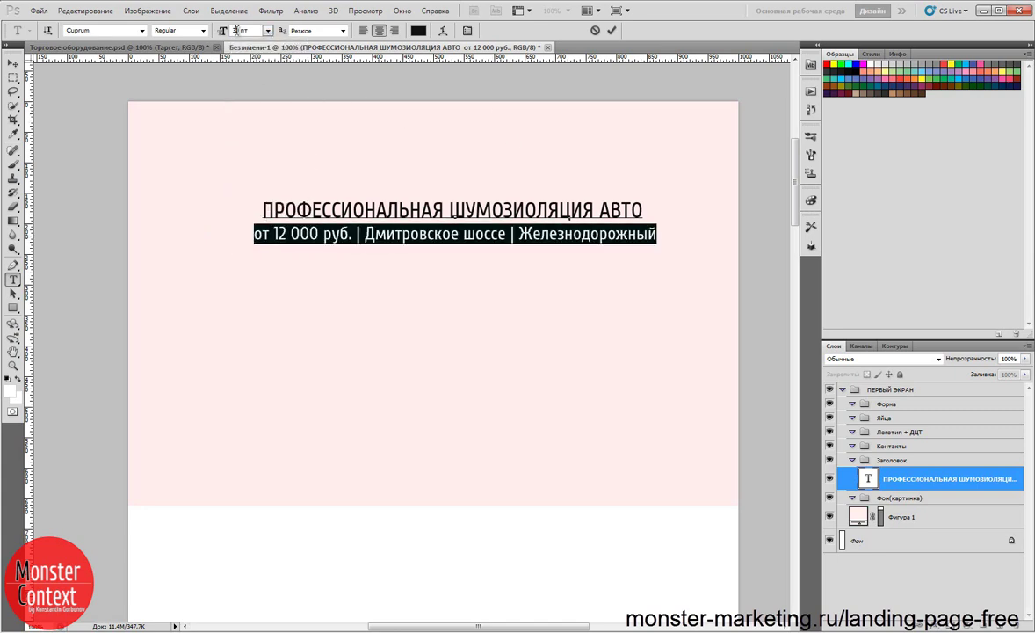
key("Return")
Step: Colour the words "Дмитровское шоссе" in the second line light blue (#7baaff)
left_click_drag(377, 231, 503, 233)
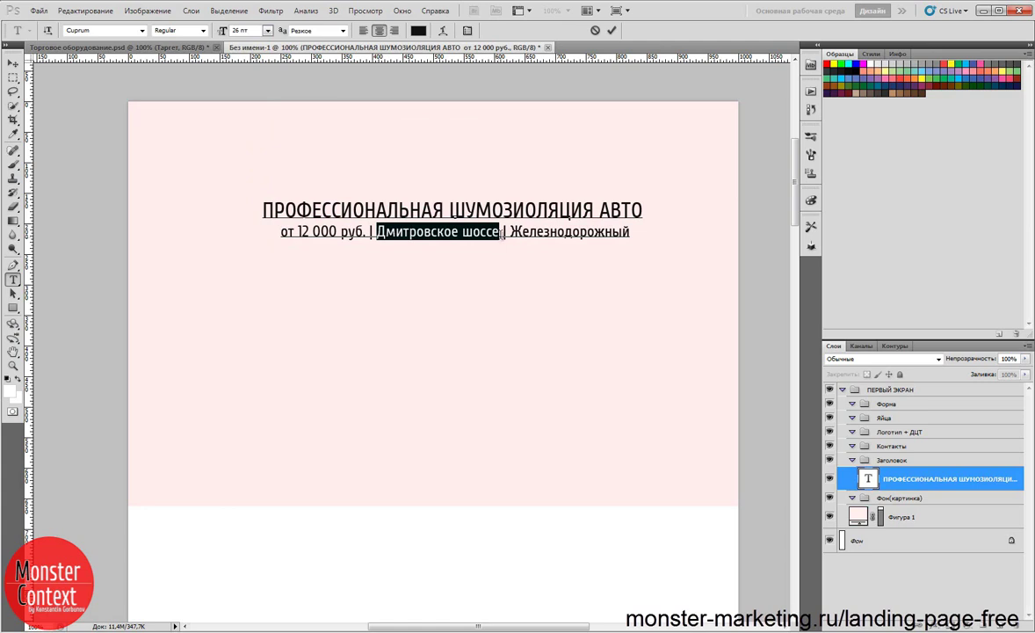
left_click(419, 30)
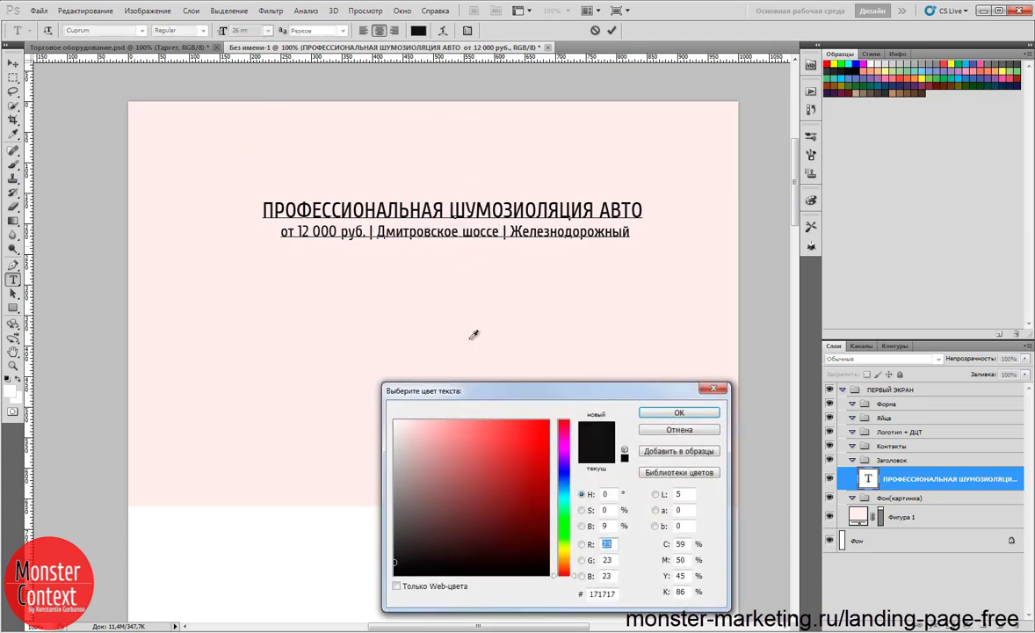
left_click(564, 480)
mouse_move(459, 446)
left_mouse_down()
mouse_move(465, 417)
mouse_move(475, 421)
left_mouse_up()
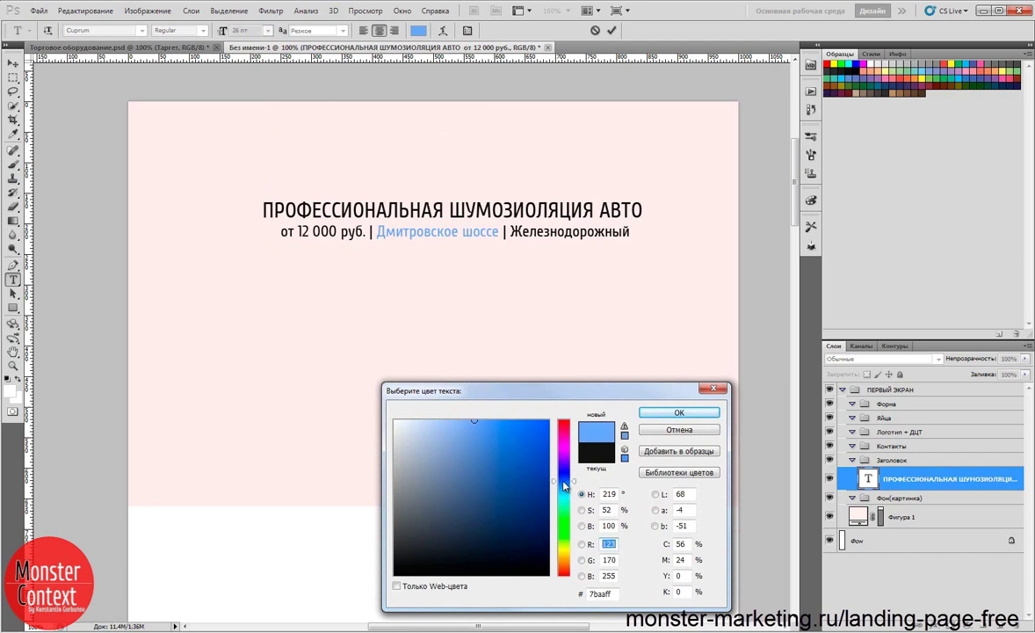
left_click(679, 412)
Step: Colour the word "Железнодорожный" in the second line blue (#3d94ff)
left_click(632, 232)
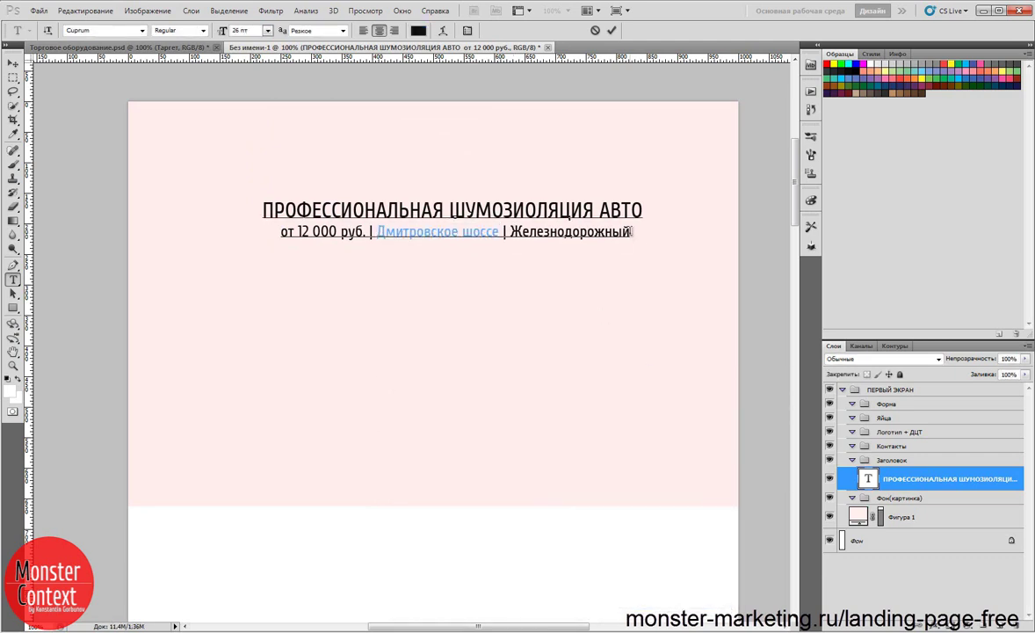
double_click(628, 232)
left_click(418, 31)
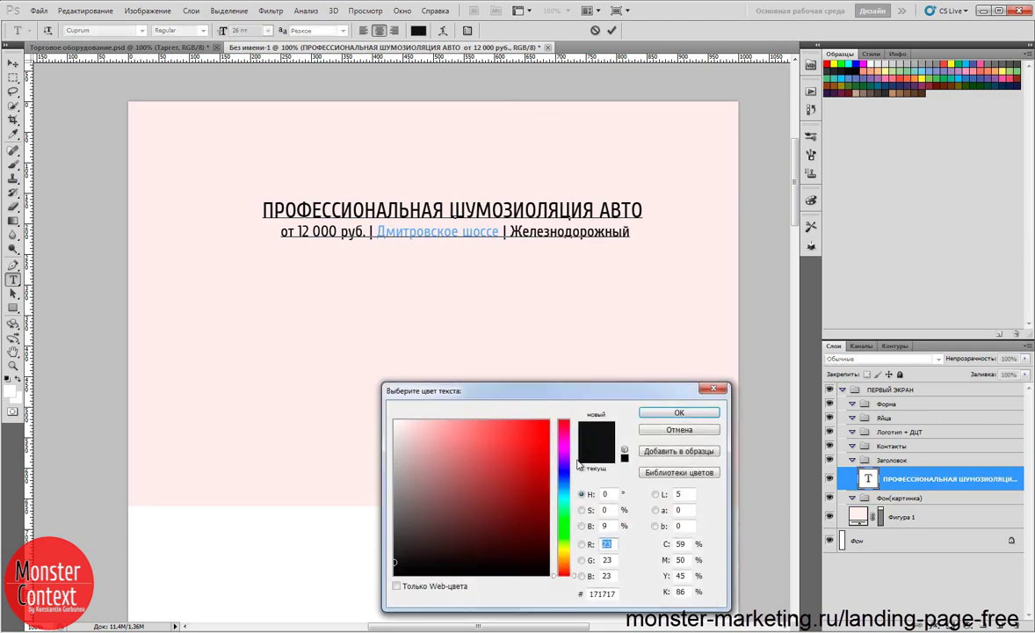
left_click(565, 488)
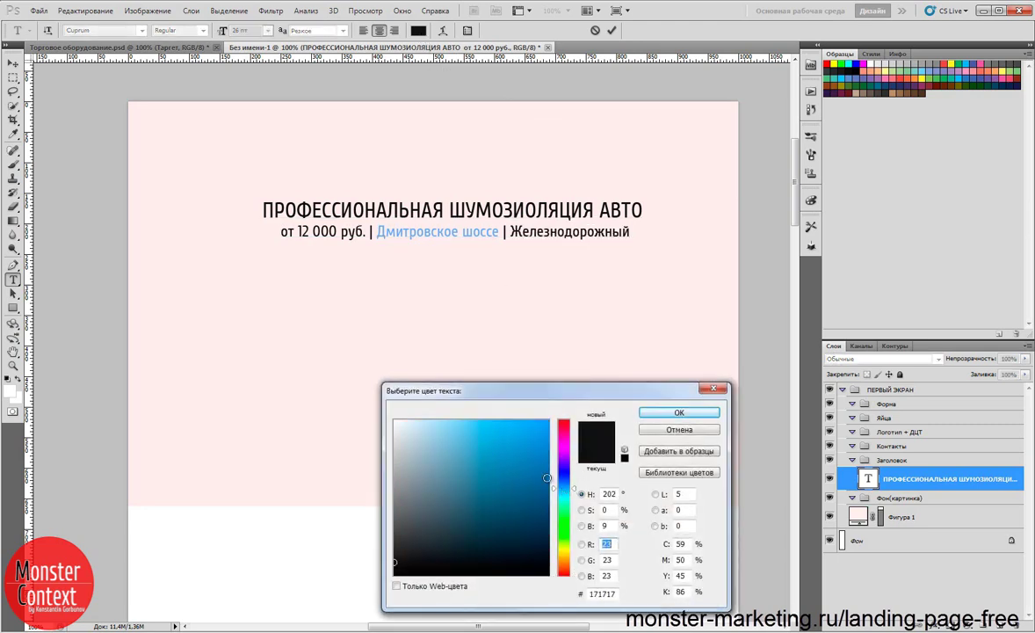
left_click(525, 450)
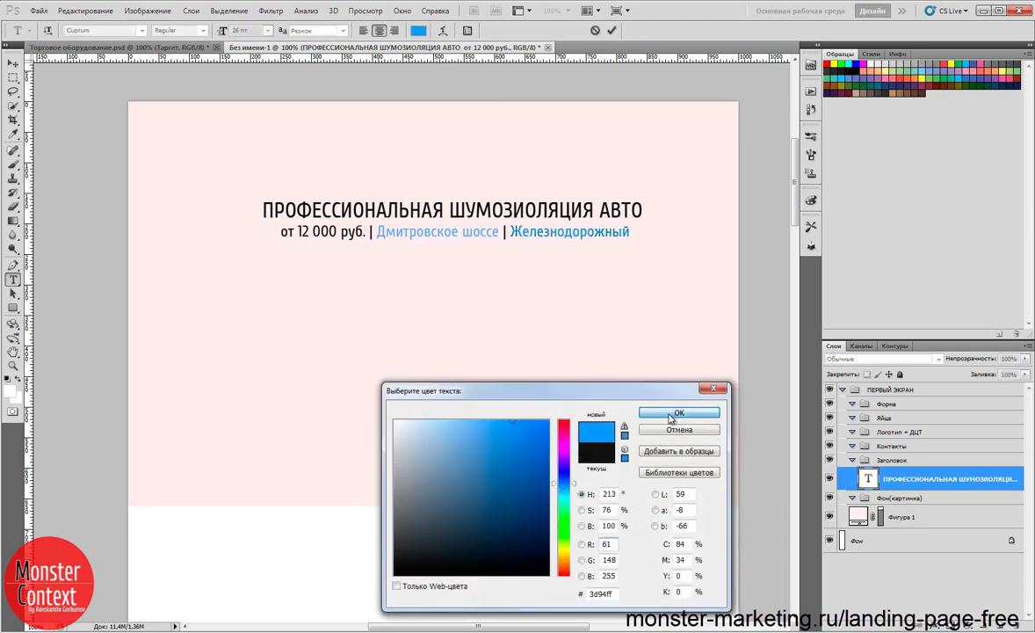
left_click(678, 412)
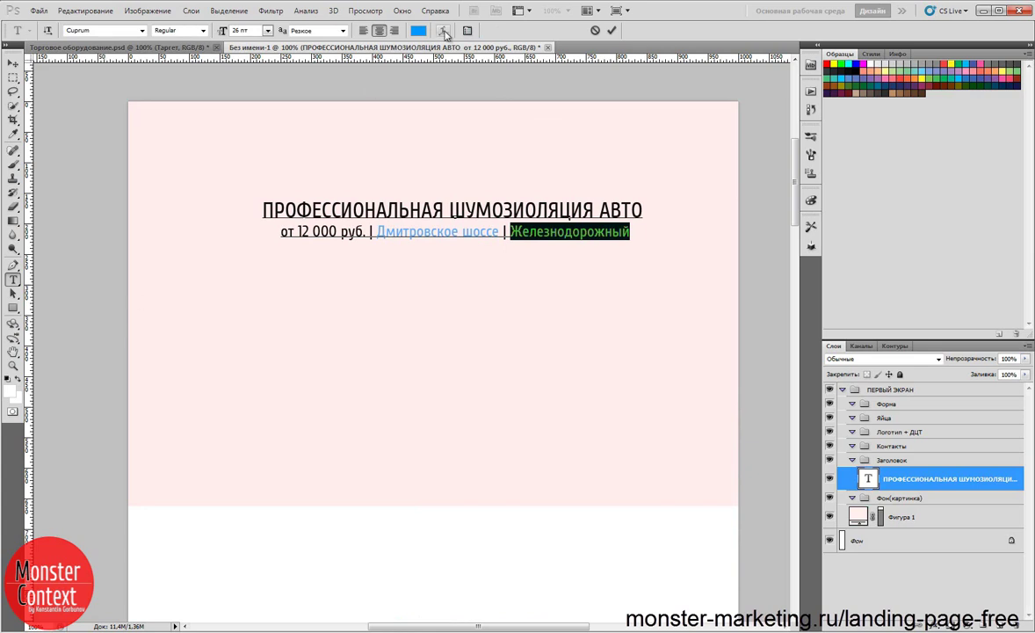
Step: Underline "Дмитровское шоссе" and "Железнодорожный" and correct the misspelled word in the heading to "ШУМОИЗОЛЯЦИЯ"
key("ctrl+t")
left_click(384, 231)
left_click_drag(377, 232, 498, 231)
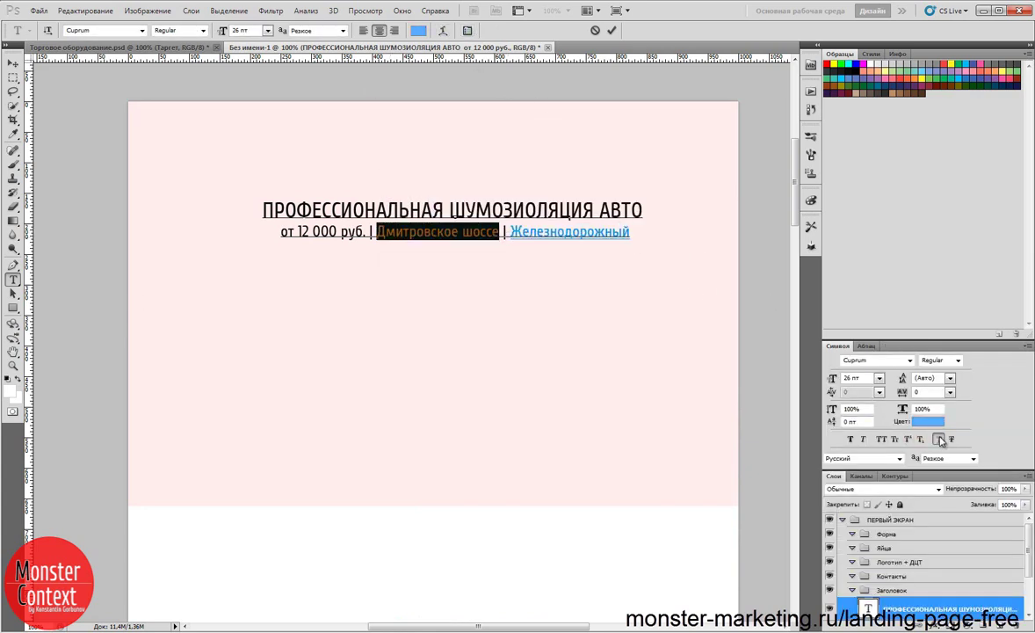
key("ctrl+Return")
key("ctrl+t")
left_click(374, 268)
key("Return")
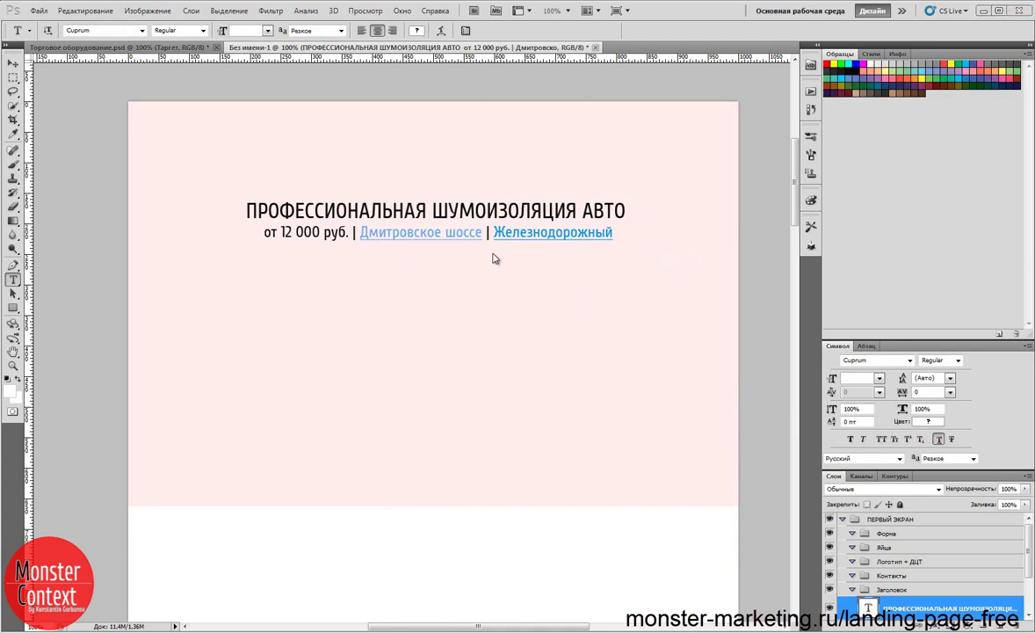
Step: Create a vertical guide at 0 px and move it to the middle of the canvas, at about 500 px
left_click(404, 11)
mouse_move(367, 13)
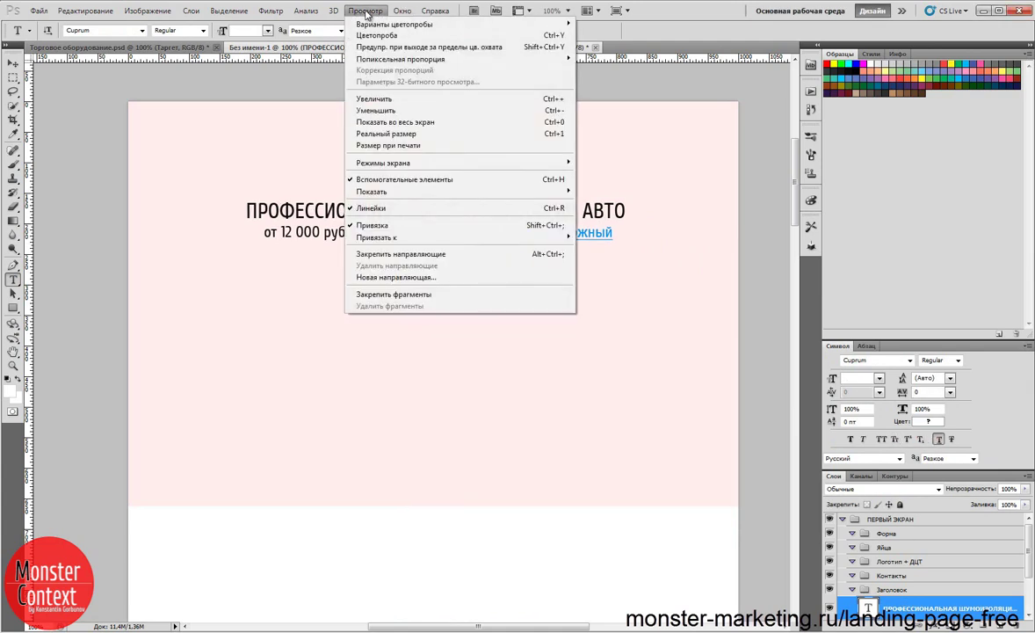
left_click(383, 277)
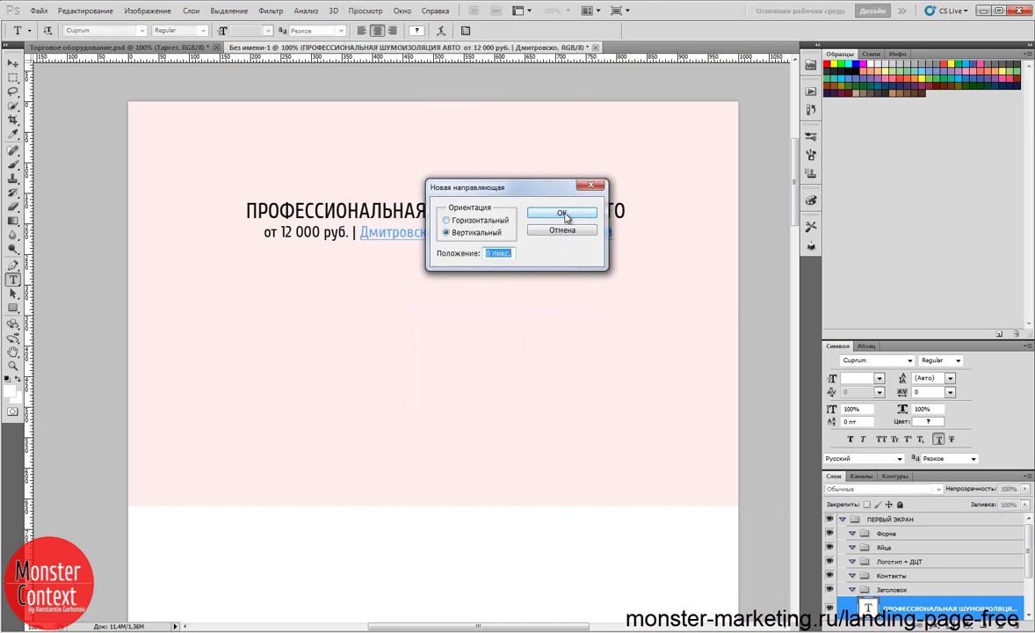
left_click(573, 213)
left_click(13, 64)
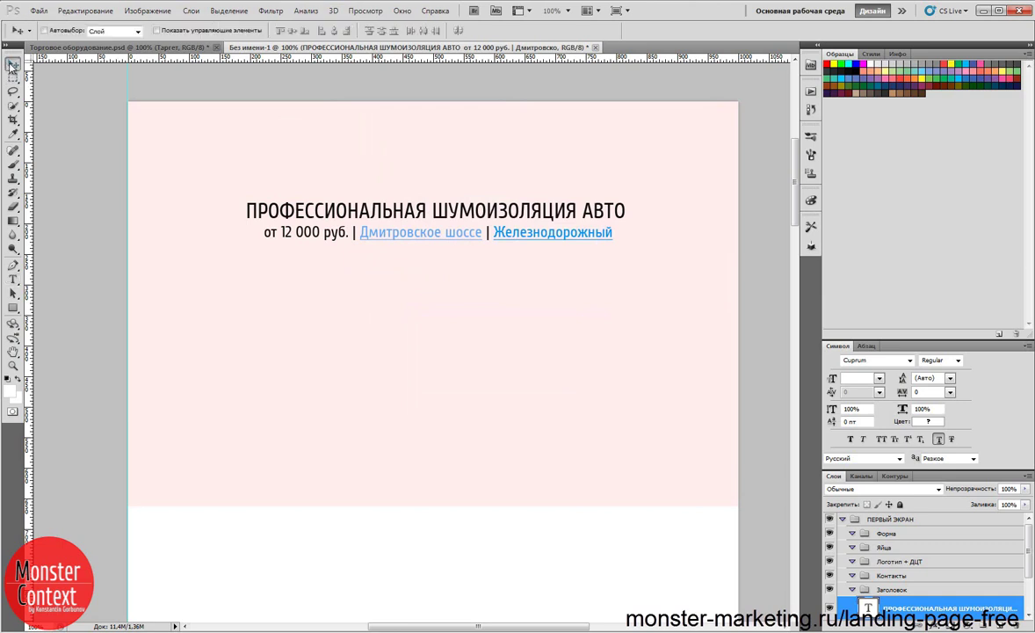
left_click_drag(129, 77, 435, 92)
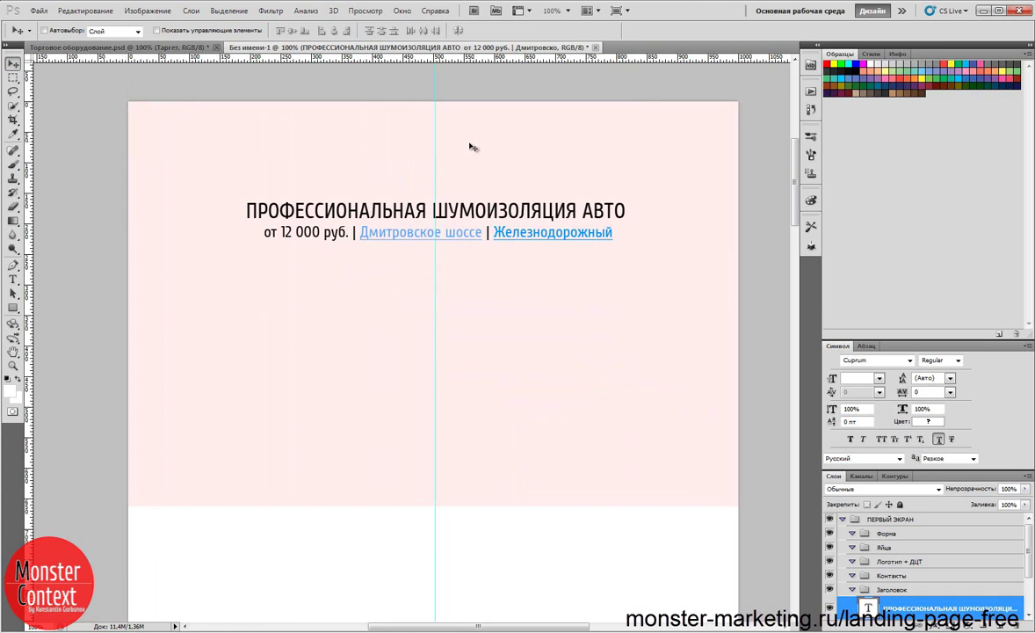
Step: Centre the heading text block horizontally on the vertical guide and shift it slightly down
key("ctrl+t")
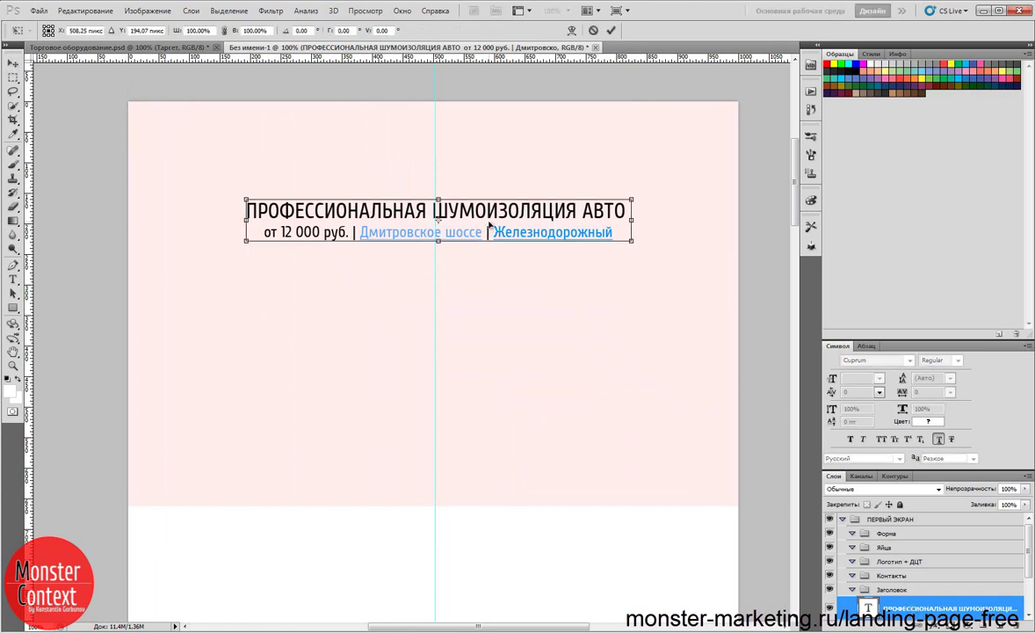
left_click_drag(493, 227, 490, 227)
key("shift+Down")
key("shift+Down")
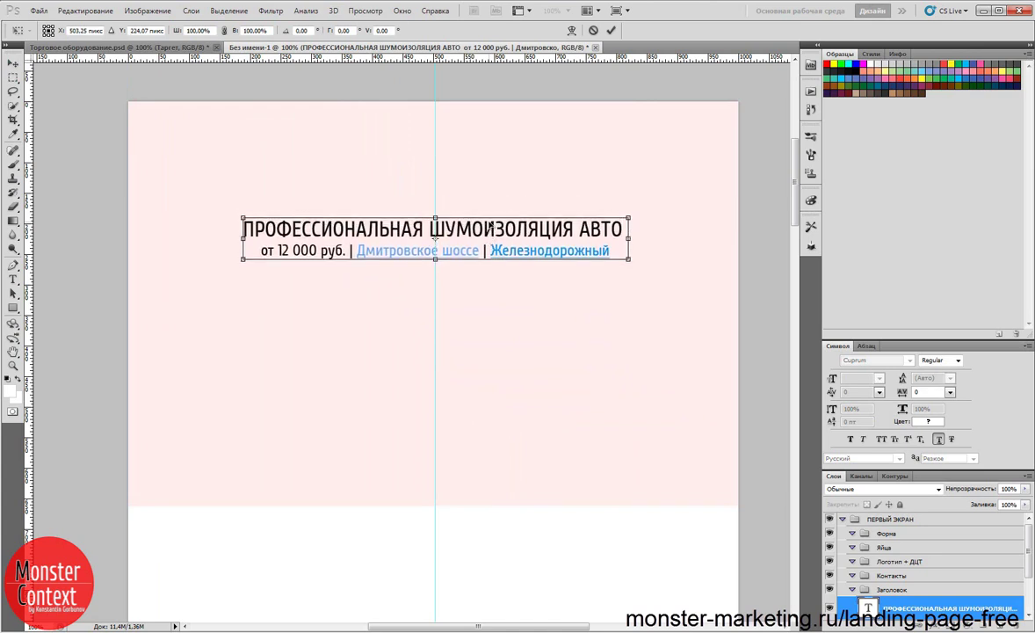
key("shift+Up")
key("Return")
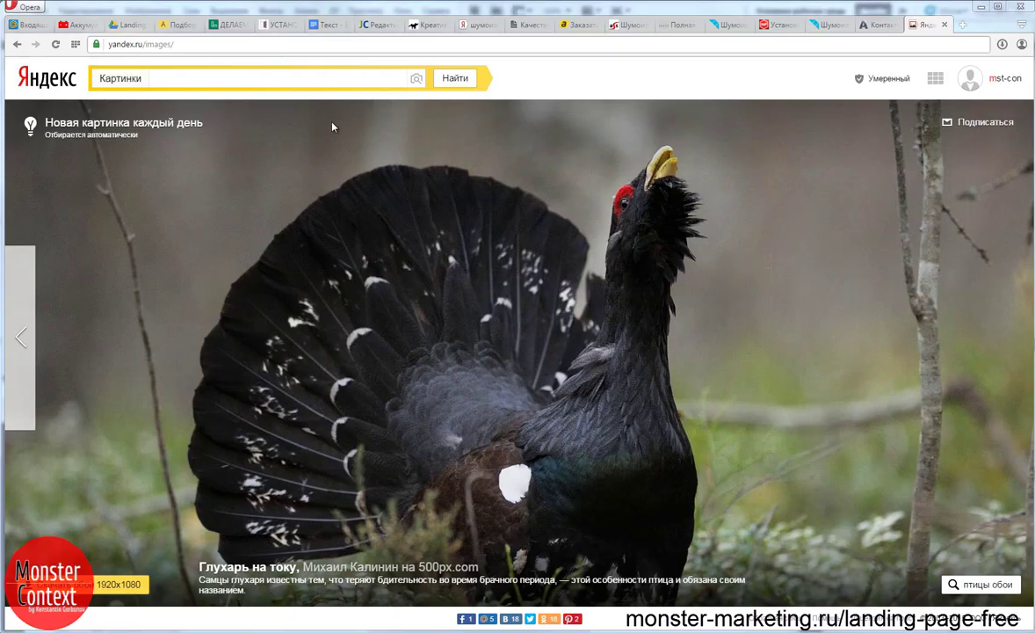
Step: Switch to Opera, search Yandex Images for "ремонт и обслуживание кондиционеров" and preview the photo of the masked technician with a drill
type("ремонт и обс")
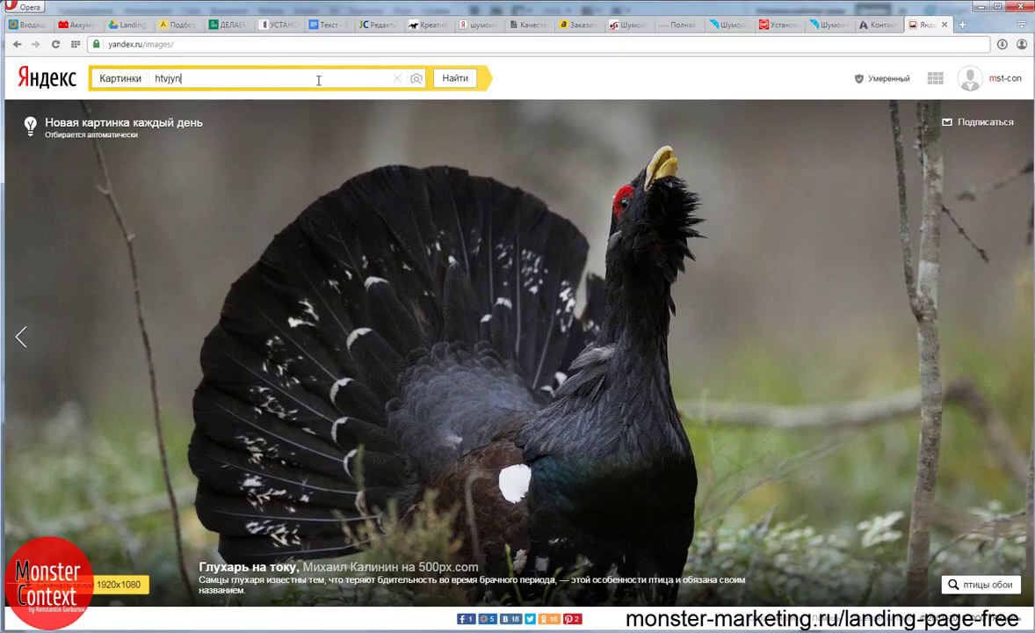
key("Down")
key("Down")
key("Down")
key("Return")
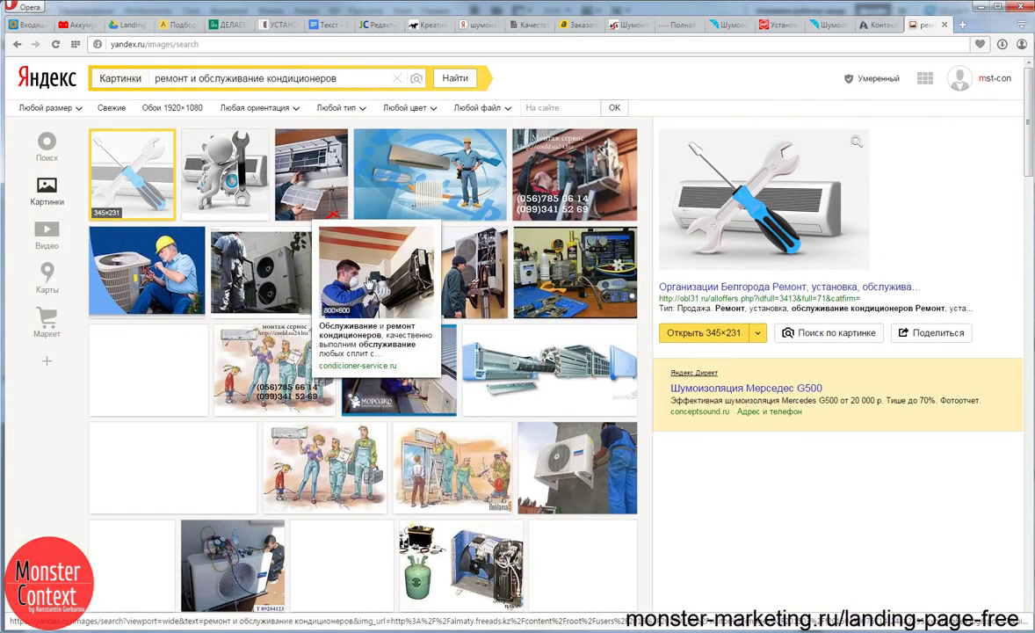
left_click(369, 281)
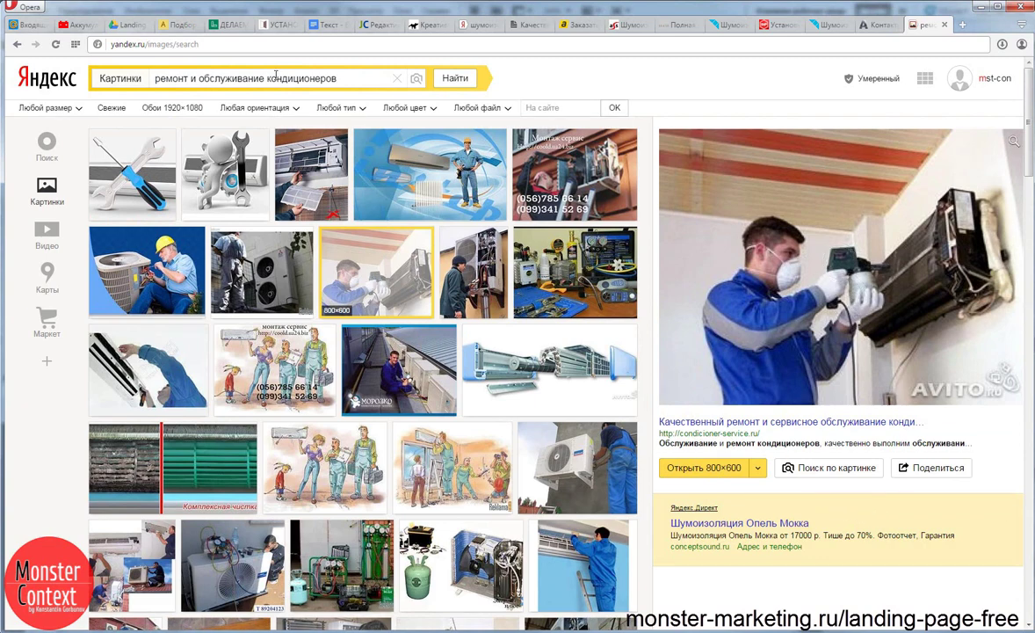
Step: Search Yandex Images for "установка пластиковых окон" and preview the picture of the white bay window
left_click_drag(342, 76, 96, 81)
type("у")
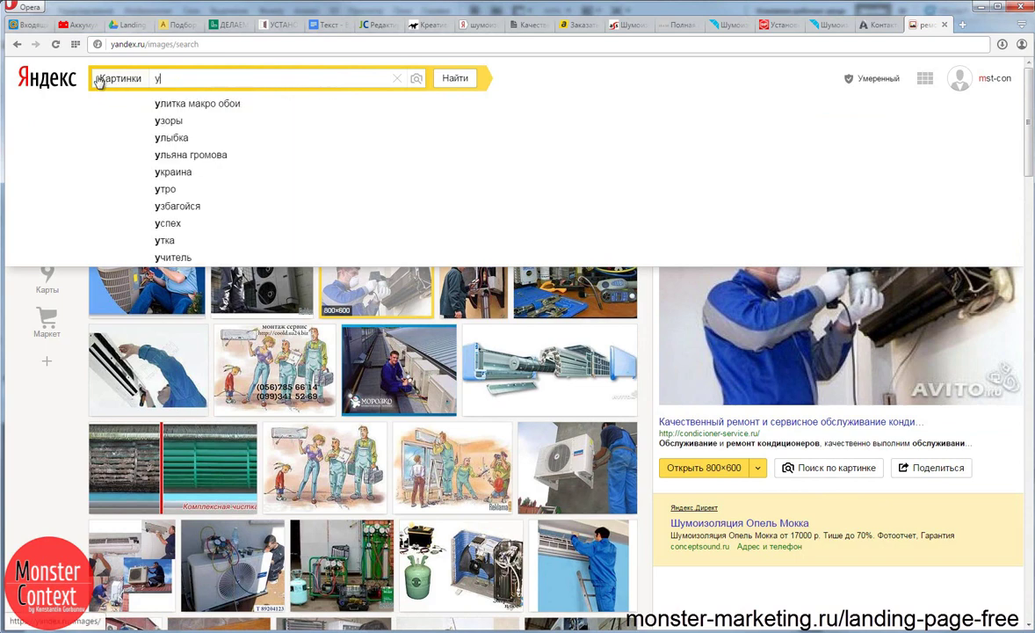
type("становка пластиковых окон")
key("Return")
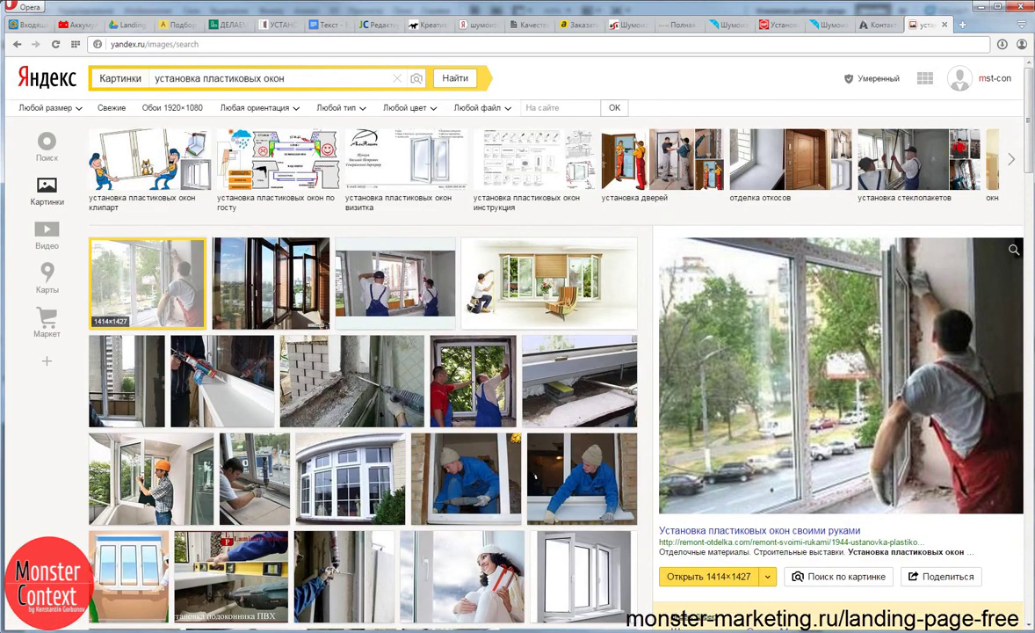
left_click(349, 479)
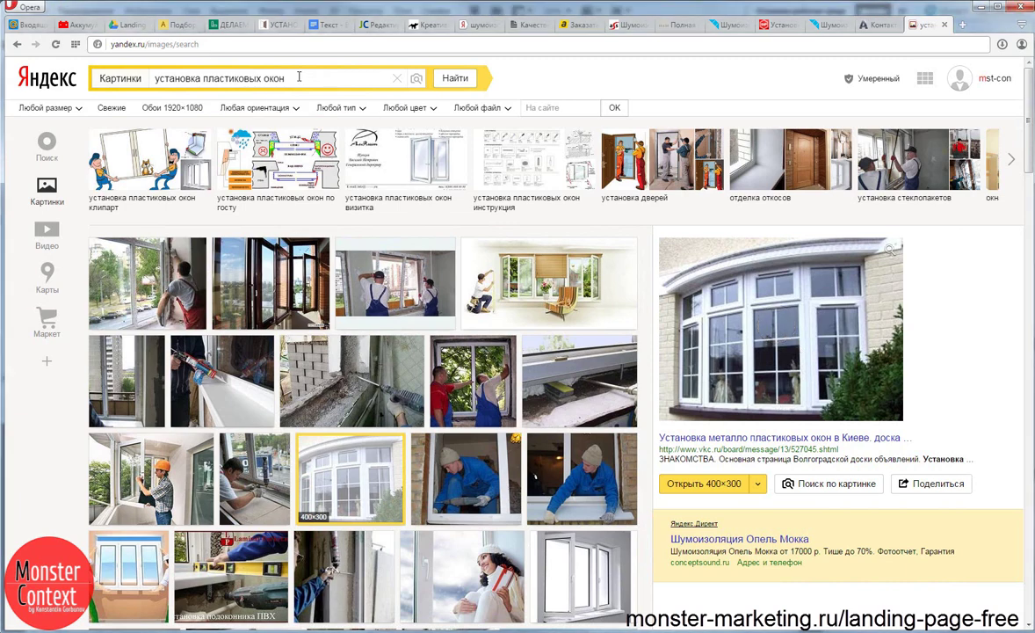
Step: Search Yandex Images for "ландшафтный дизайн" and preview the garden stream and round stone pond photos
left_click_drag(299, 78, 108, 81)
type("ландшафтный дизайн")
key("Return")
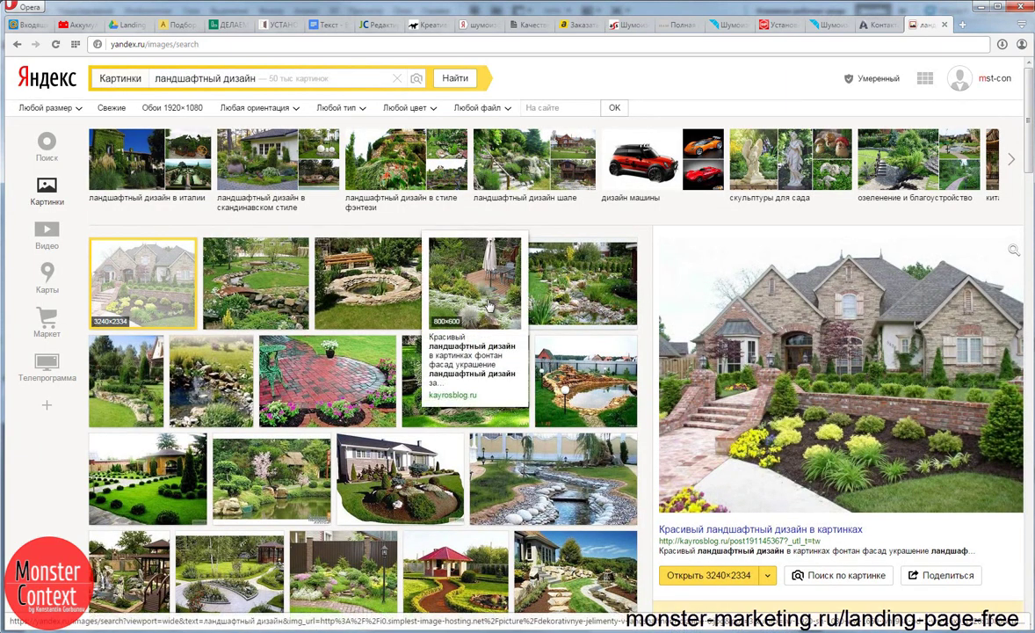
left_click(572, 297)
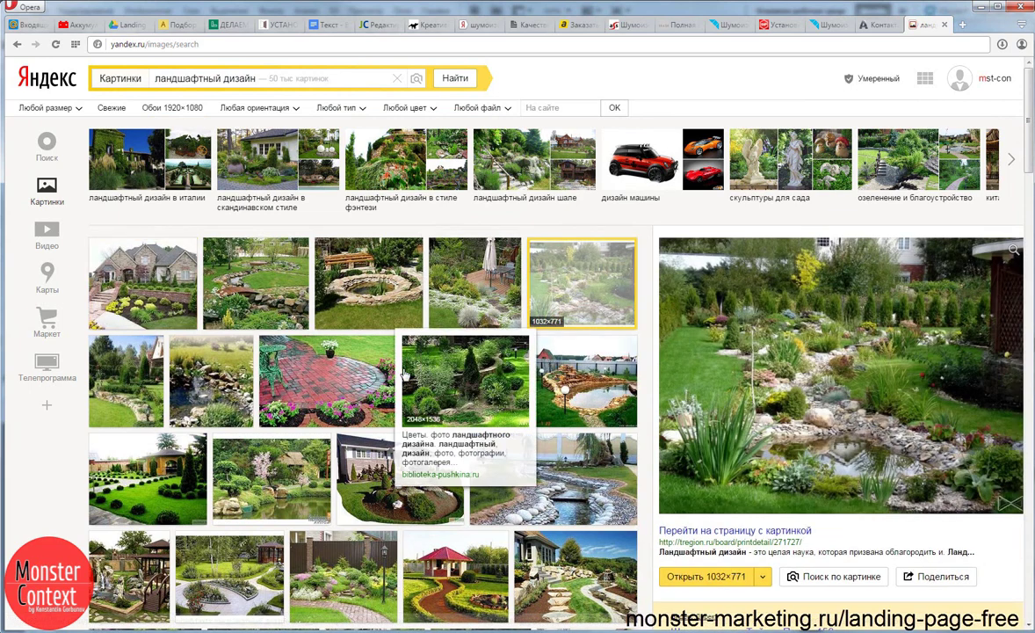
left_click(338, 296)
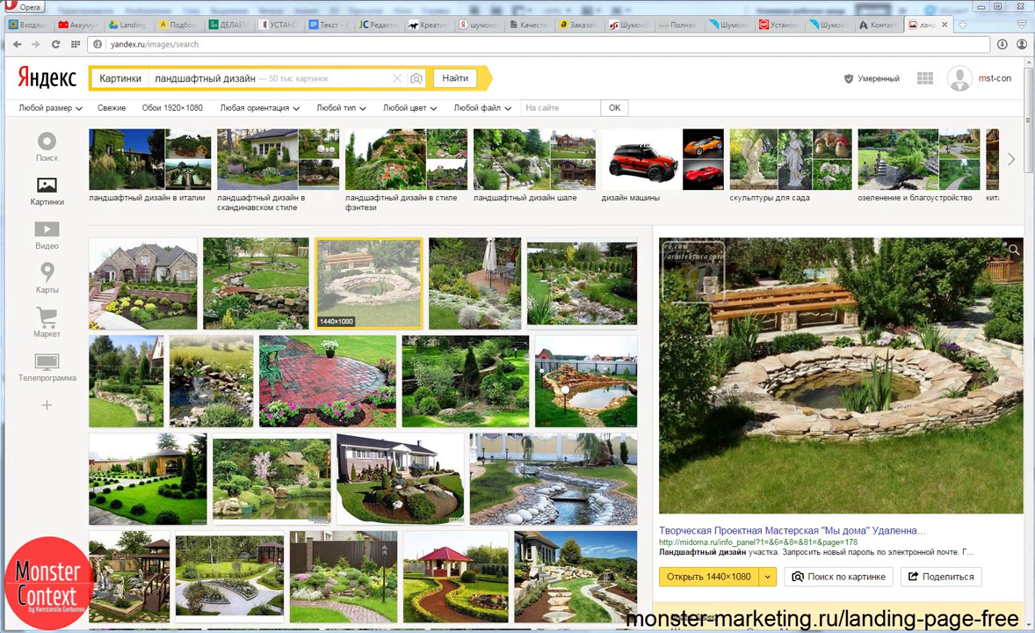
Step: Open dreamstime.com in a new browser tab and look through its stock images for "landscape design"
key("ctrl+t")
type("dreamstime.com")
key("Return")
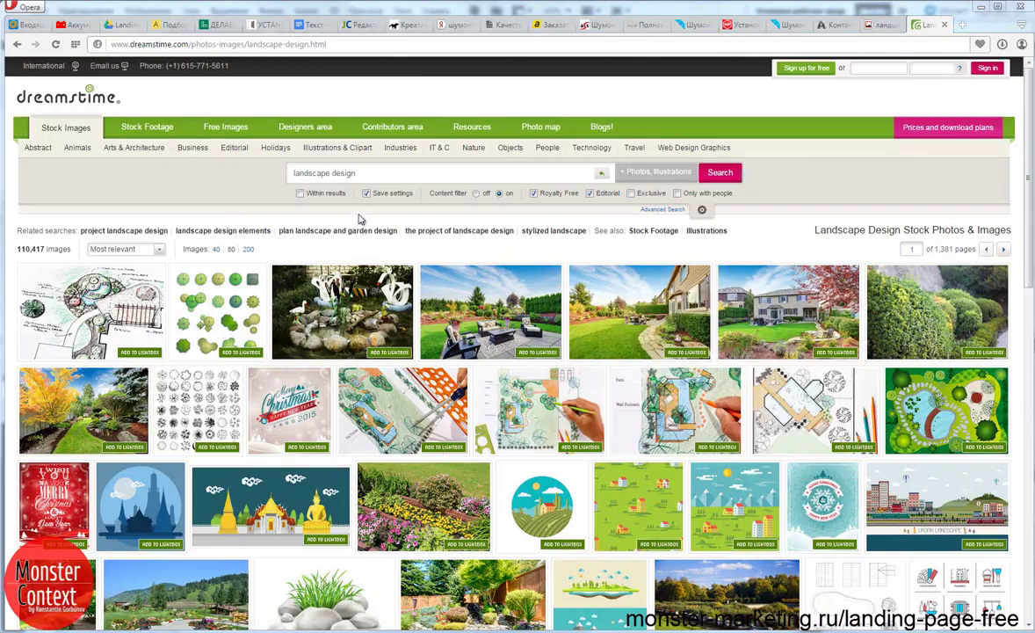
scroll(246, 205, "down", 1)
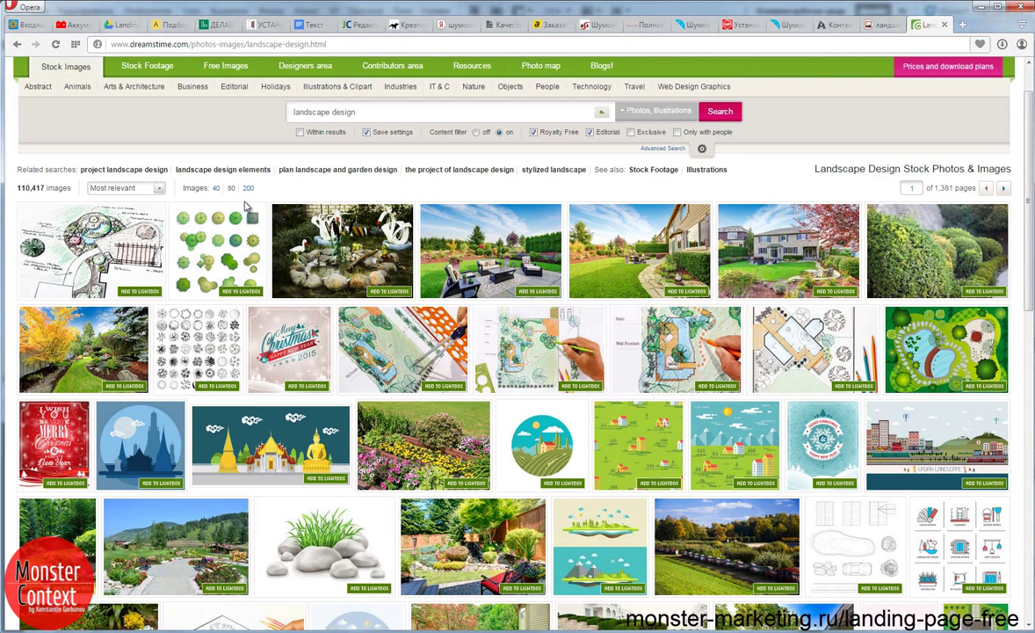
scroll(246, 205, "down", 5)
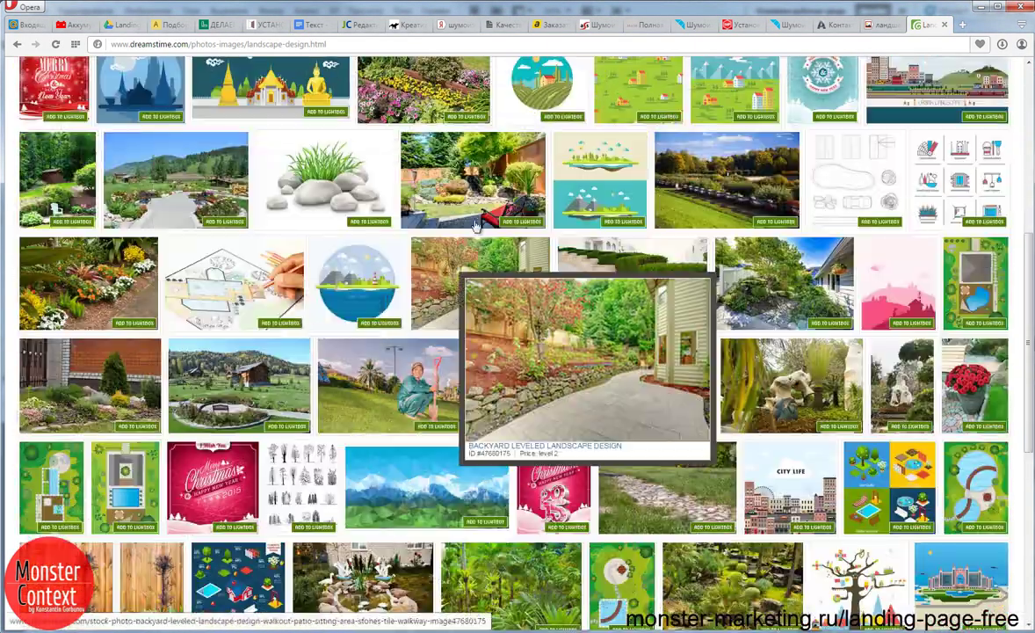
scroll(312, 222, "up", 7)
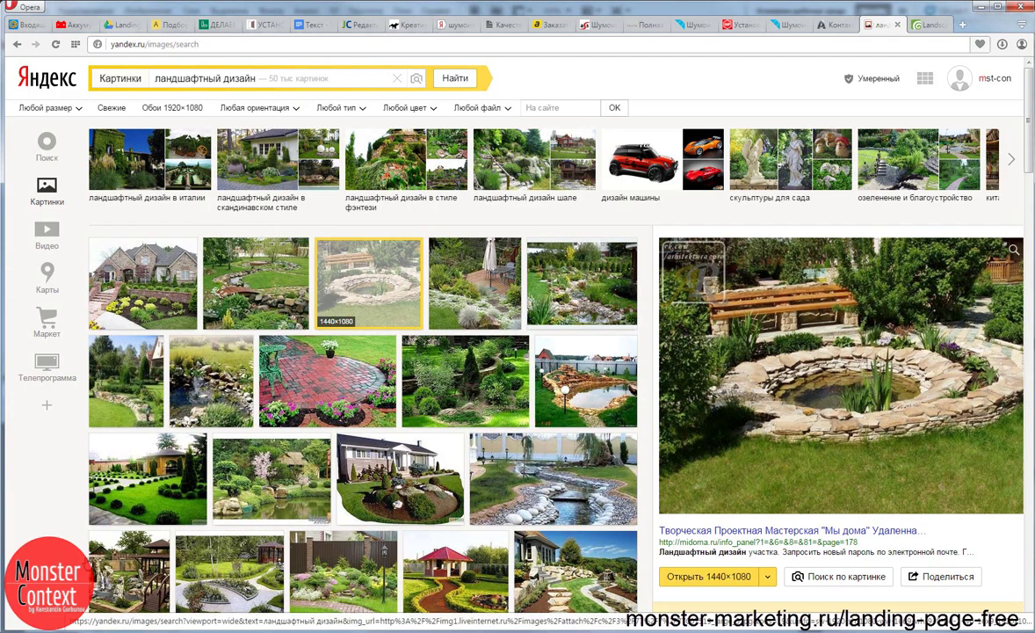
Step: Return to Yandex Images, search for "шумоизоляция авто" and preview the stripped car interior and the coloured car cutaway
left_click(289, 79)
left_click_drag(290, 78, 152, 77)
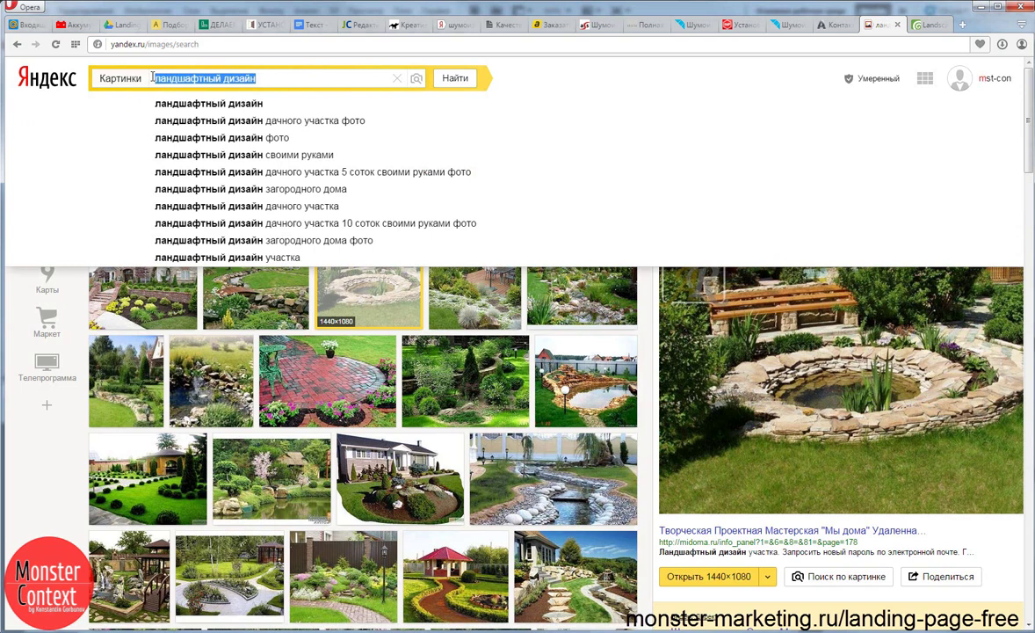
type("ie")
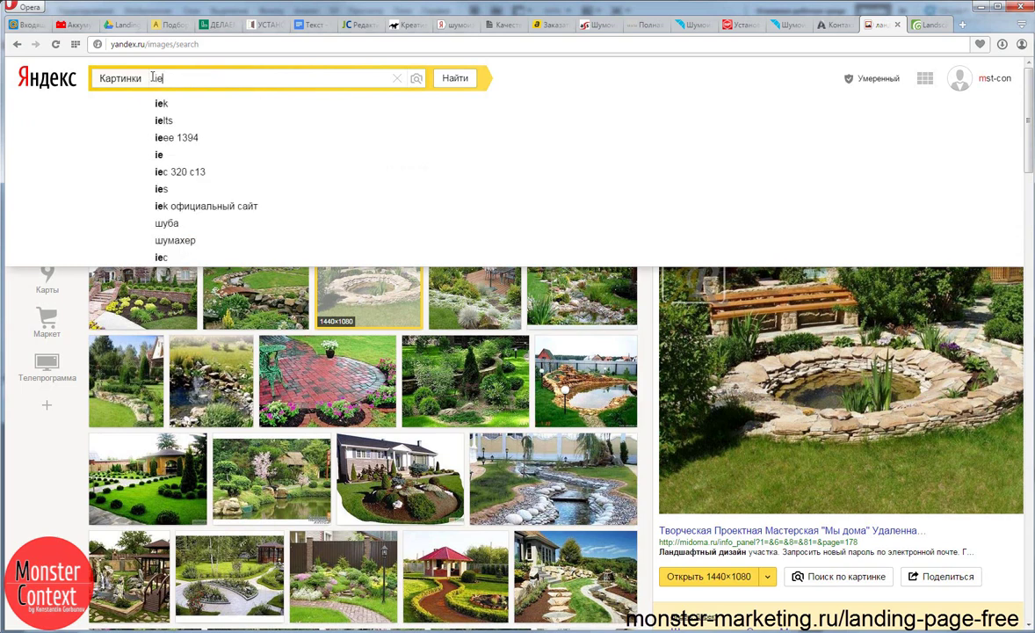
key("BackSpace")
key("BackSpace")
type("шумоизоляция авто")
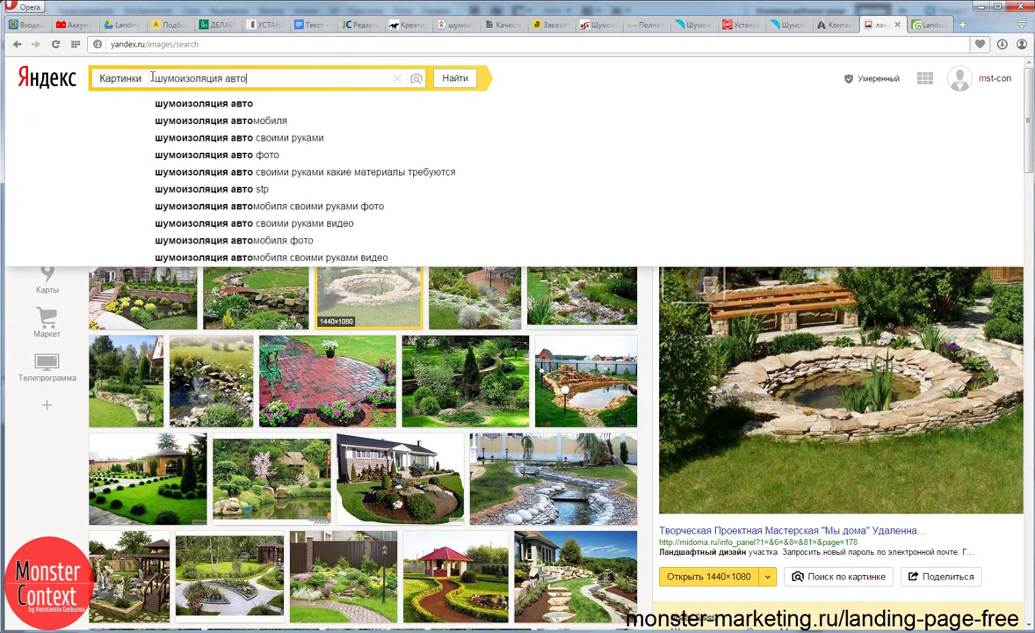
key("Return")
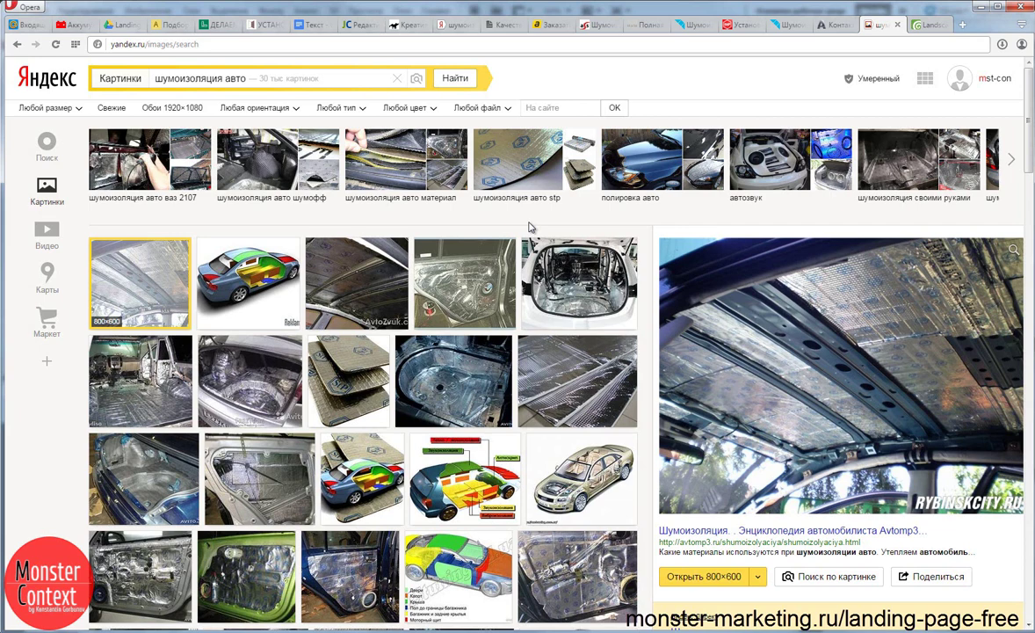
scroll(530, 228, "down", 1)
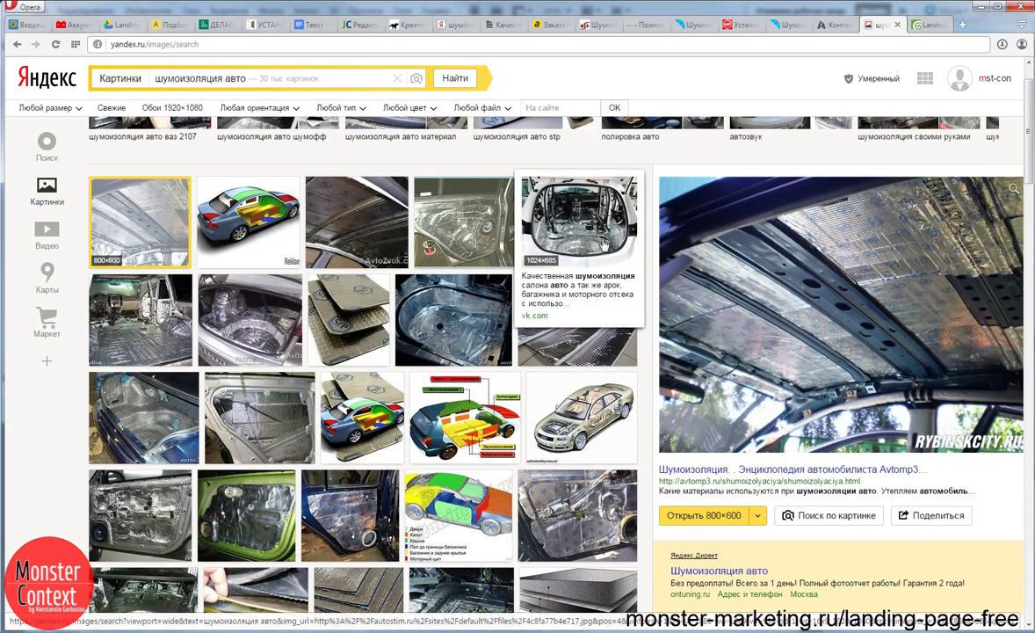
left_click(151, 339)
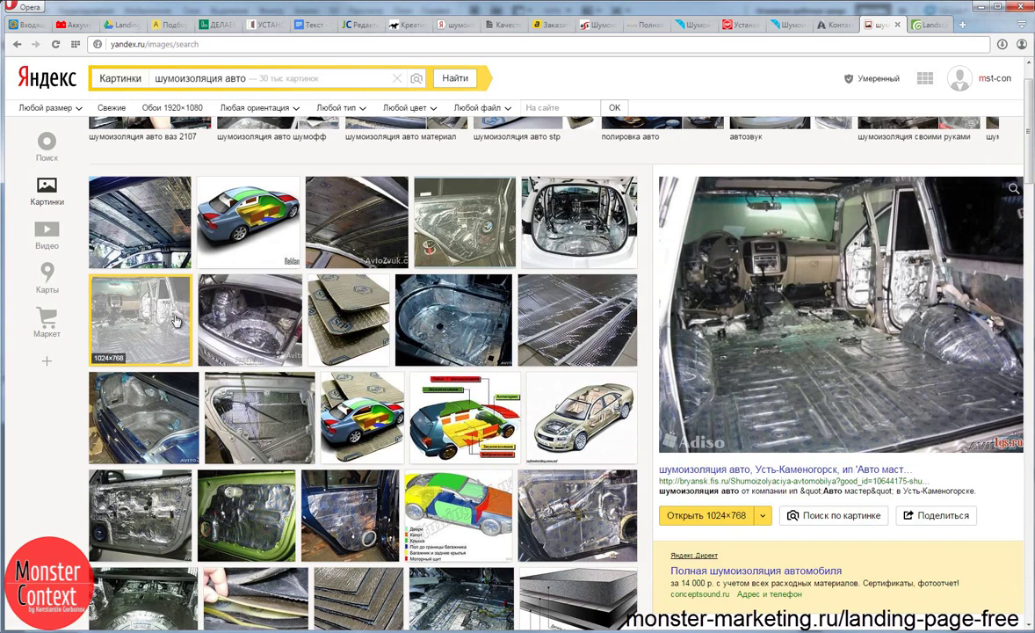
left_click(228, 248)
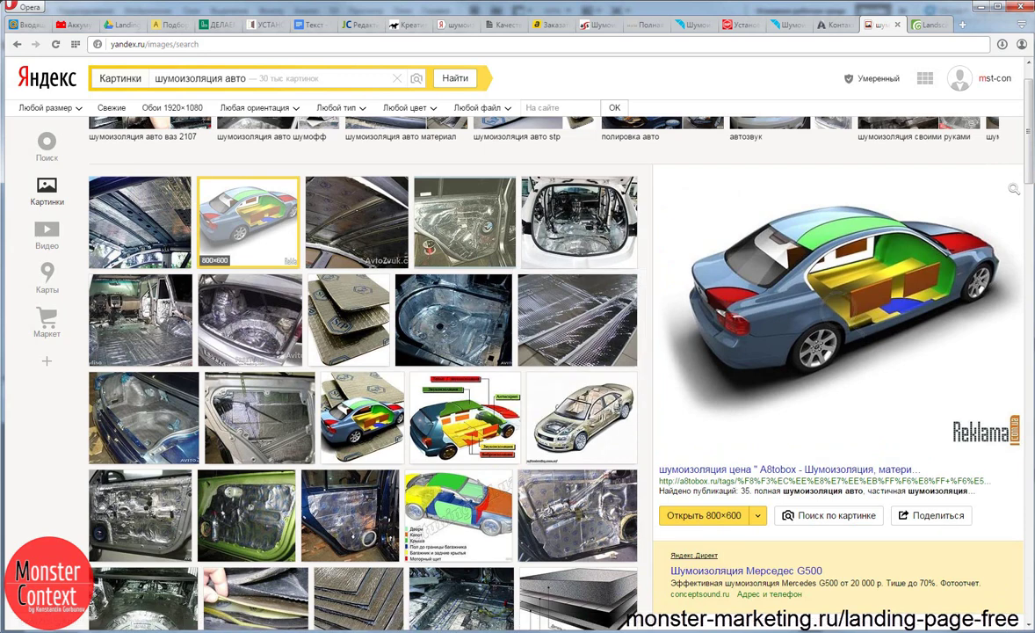
Step: Duplicate the image search tab and search Yandex Images for "honda accord картинка сбоку"
right_click(879, 24)
left_click(914, 50)
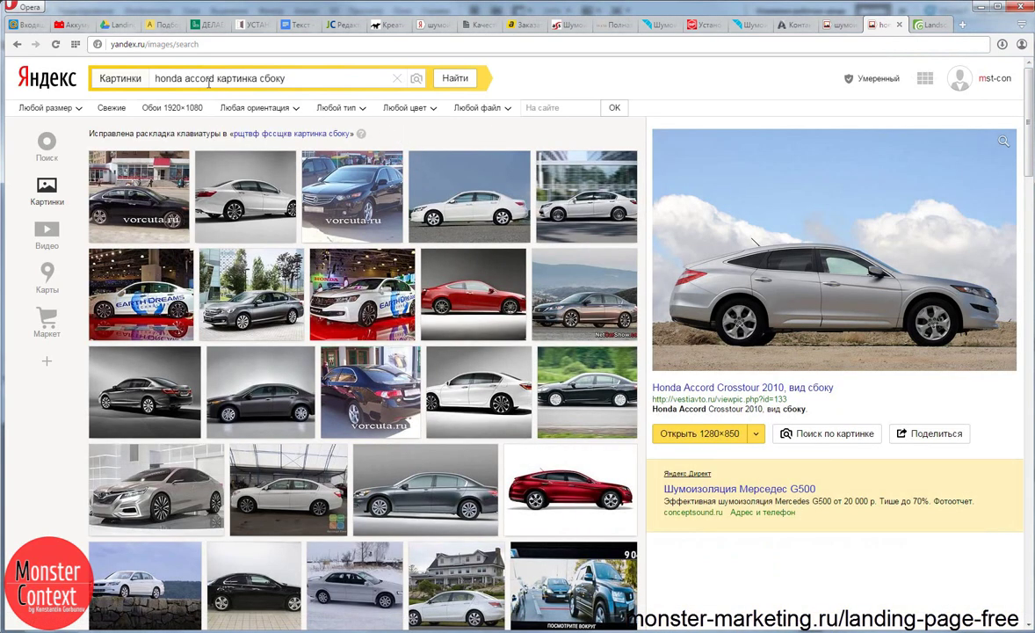
left_click_drag(213, 79, 133, 81)
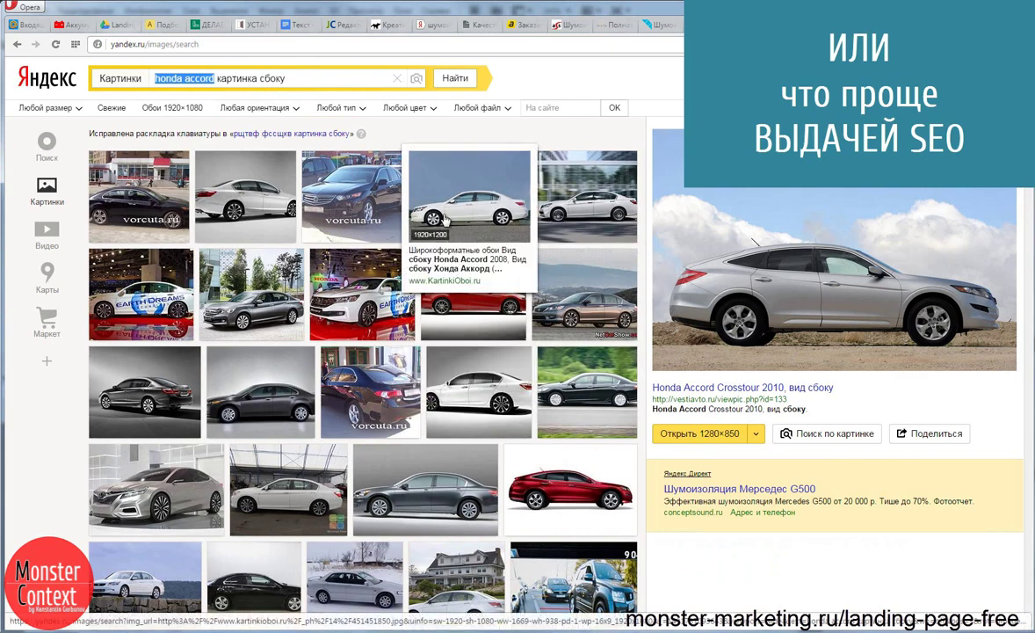
Step: Enlarge the 1680×1050 side photo of the white Honda Accord and save it to the Шумоизоляция авто folder
left_click(587, 212)
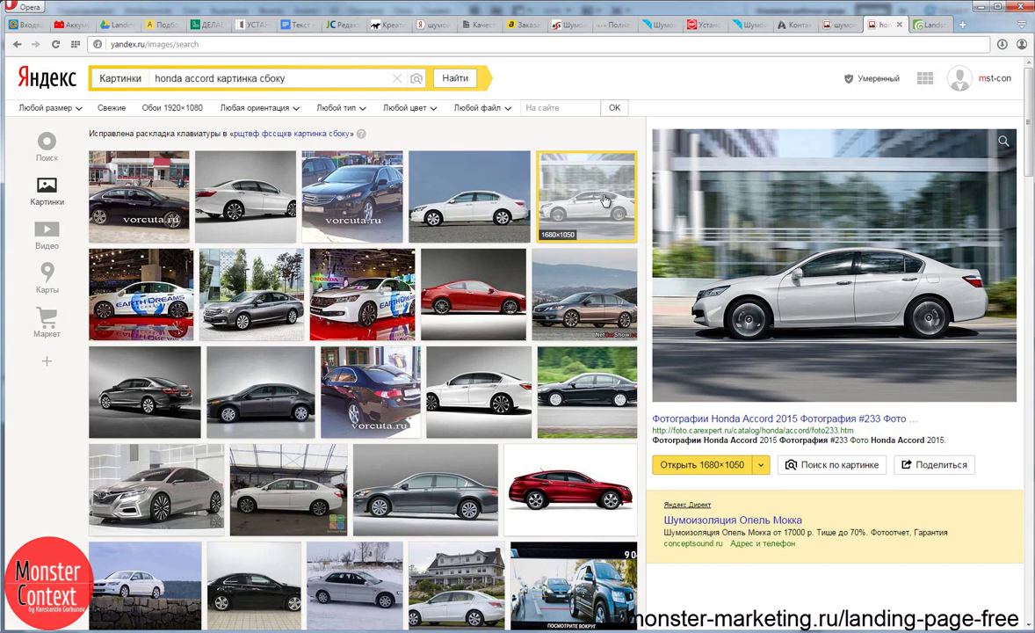
left_click(562, 187)
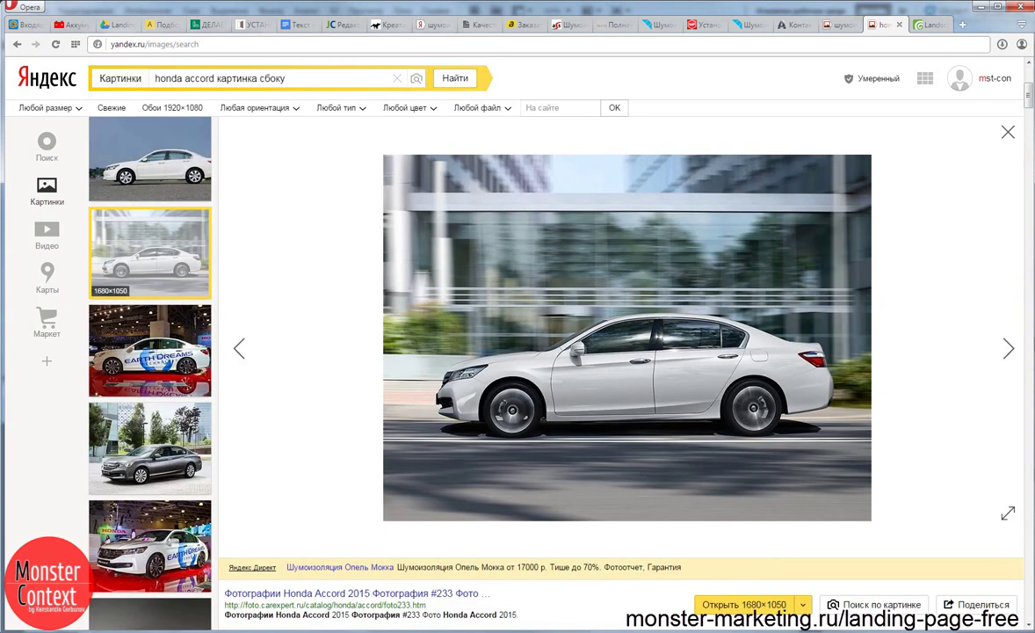
right_click(590, 301)
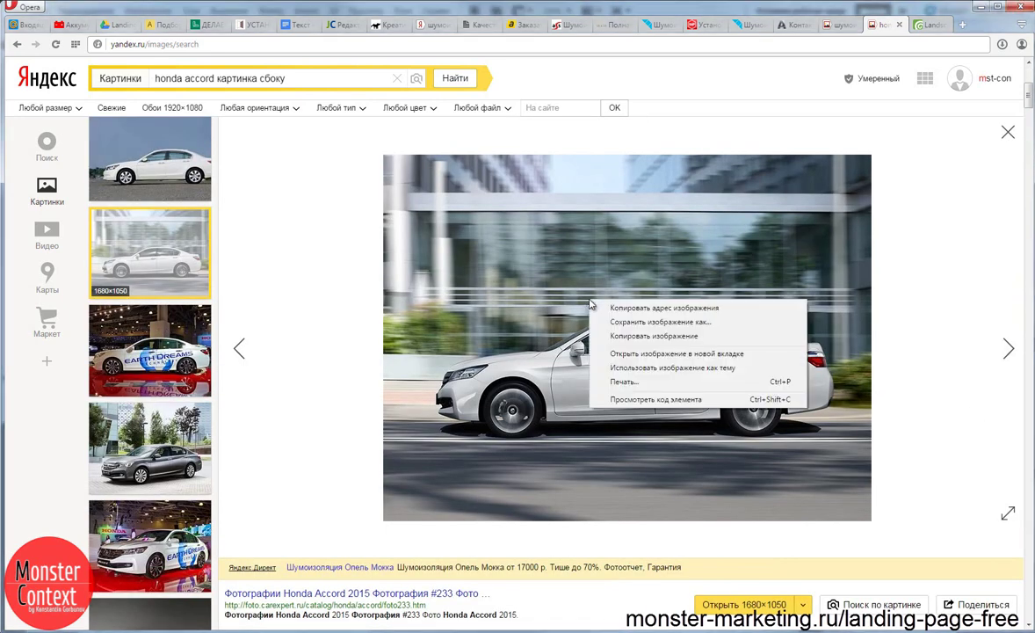
left_click(636, 322)
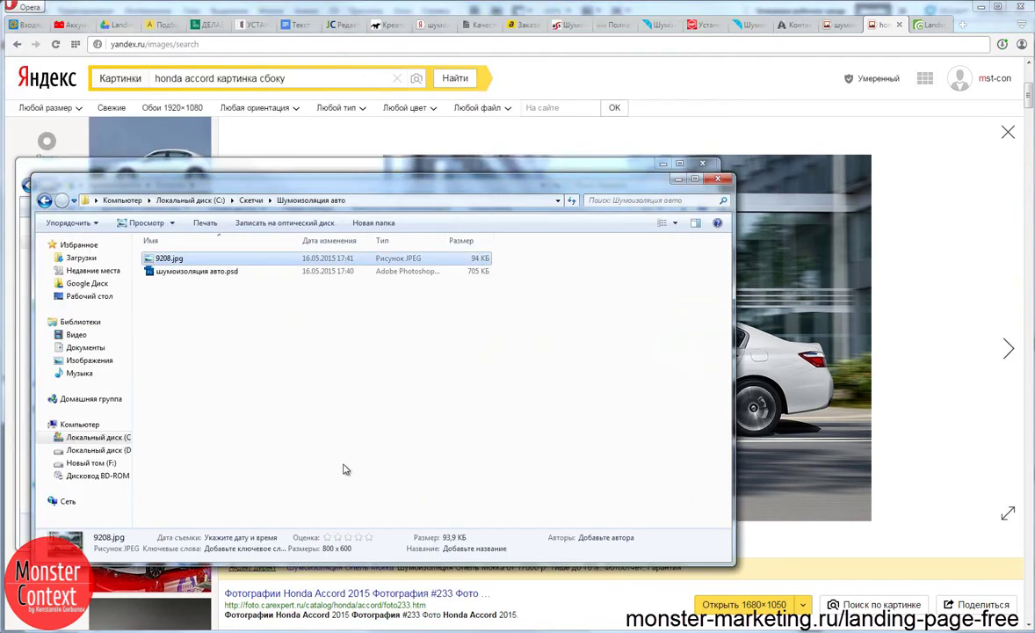
Step: Switch to Photoshop, place 9208.jpg in шумоизоляция авто.psd and enlarge it to about 141% width and 136% height
left_click_drag(169, 258, 306, 265)
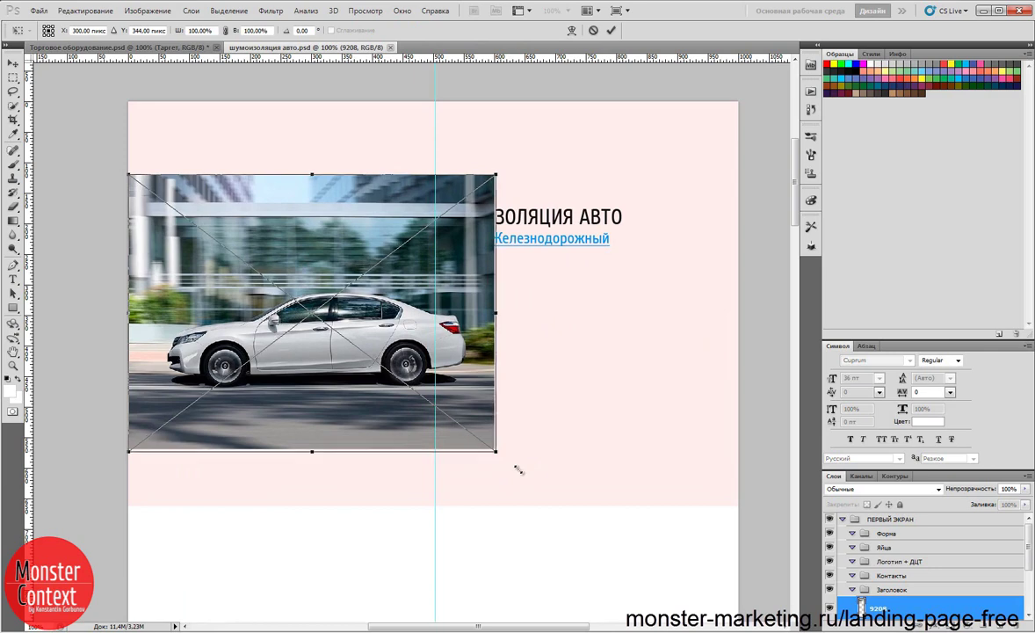
left_click_drag(495, 451, 646, 548)
left_click_drag(178, 228, 188, 193)
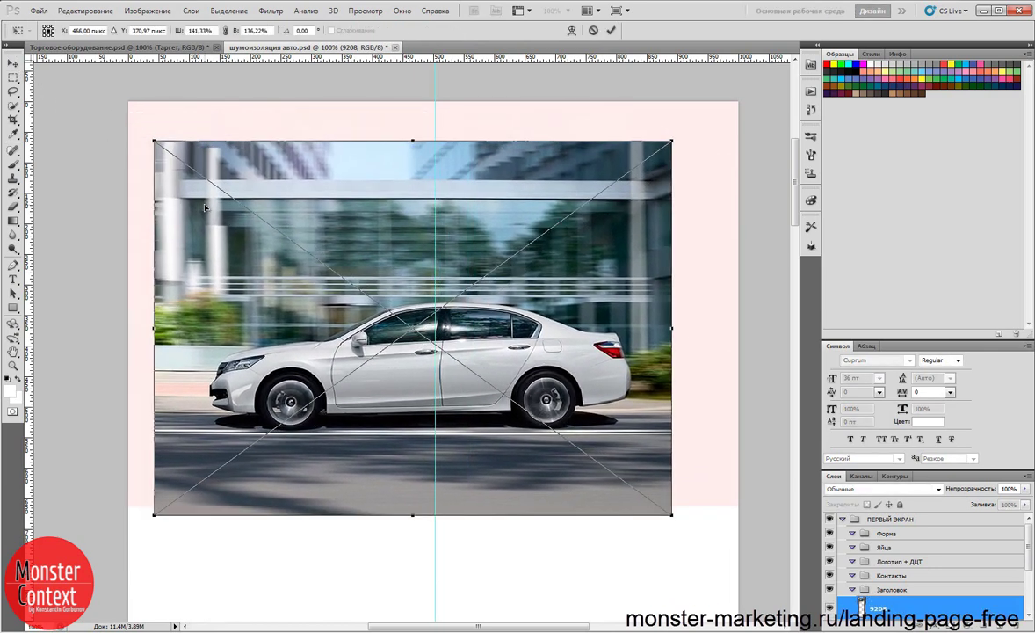
key("Return")
Step: Rasterize the 9208 layer and delete the rectangular part of the picture above the car roof
left_click(13, 77)
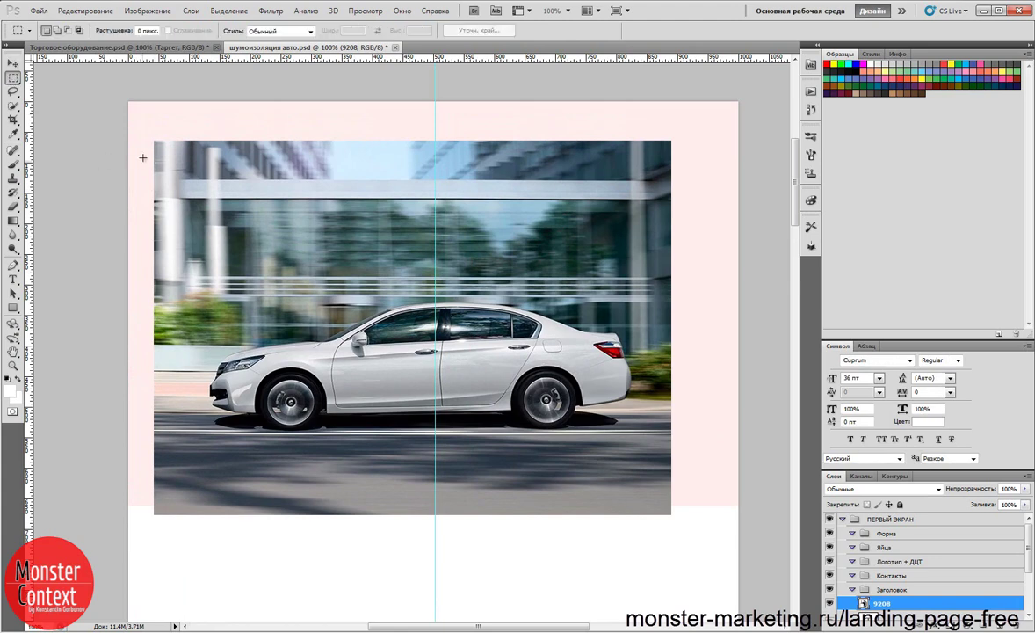
mouse_move(143, 131)
left_mouse_down()
mouse_move(492, 255)
mouse_move(691, 296)
left_mouse_up()
scroll(914, 562, "down", 1)
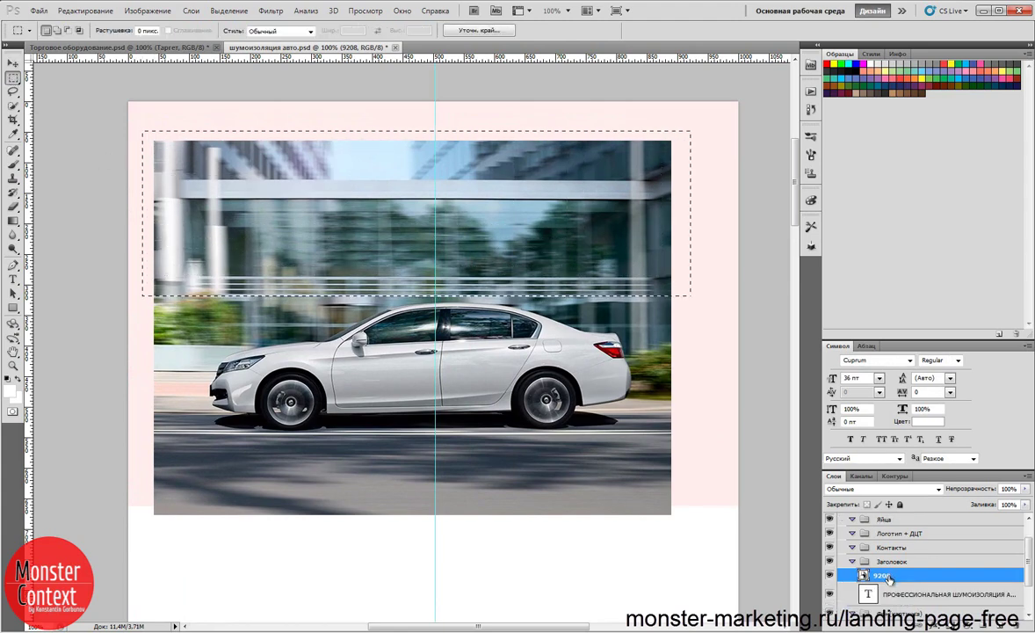
right_click(893, 576)
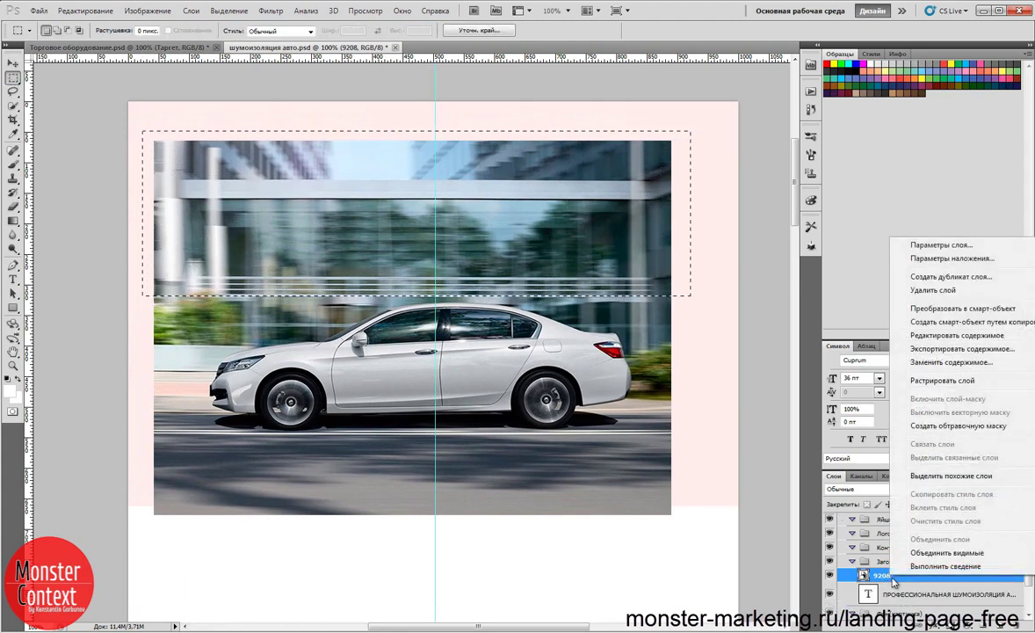
left_click(945, 381)
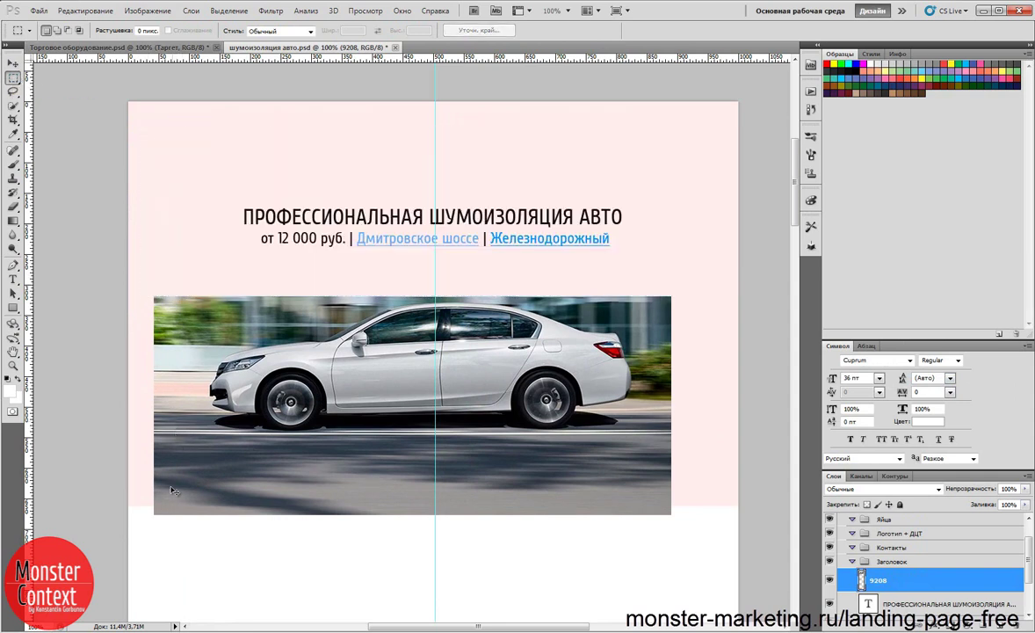
key("Delete")
key("ctrl+d")
Step: Delete the strip of road below the car's wheels from the picture
left_click_drag(142, 531, 708, 434)
key("Delete")
key("ctrl+d")
Step: Delete the background strips in front of and behind the car so the picture ends close to the bumpers
left_click_drag(139, 279, 205, 466)
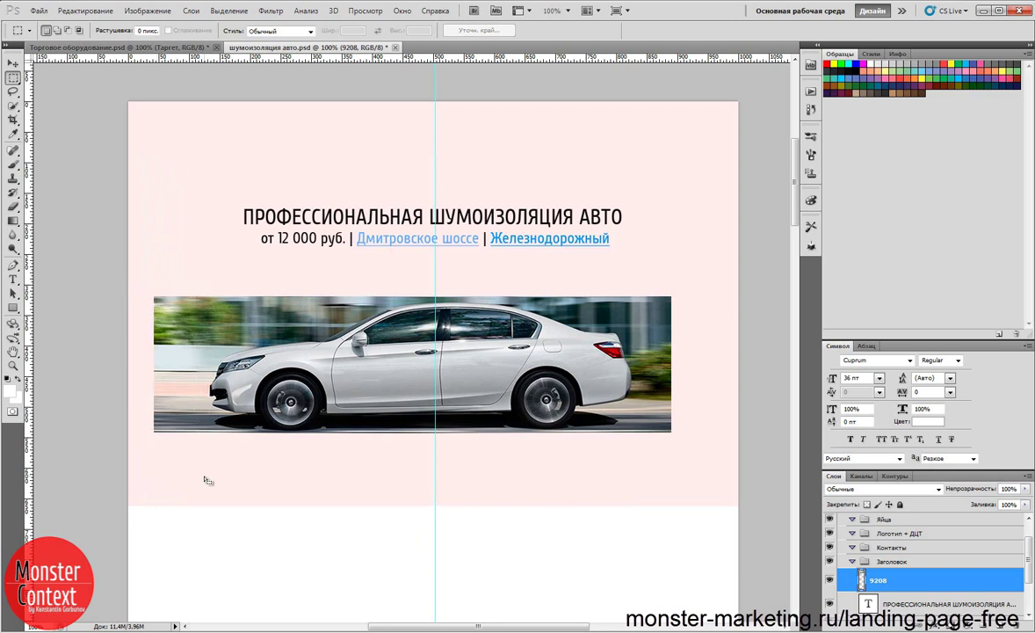
key("Delete")
key("ctrl+d")
left_click_drag(631, 444, 690, 287)
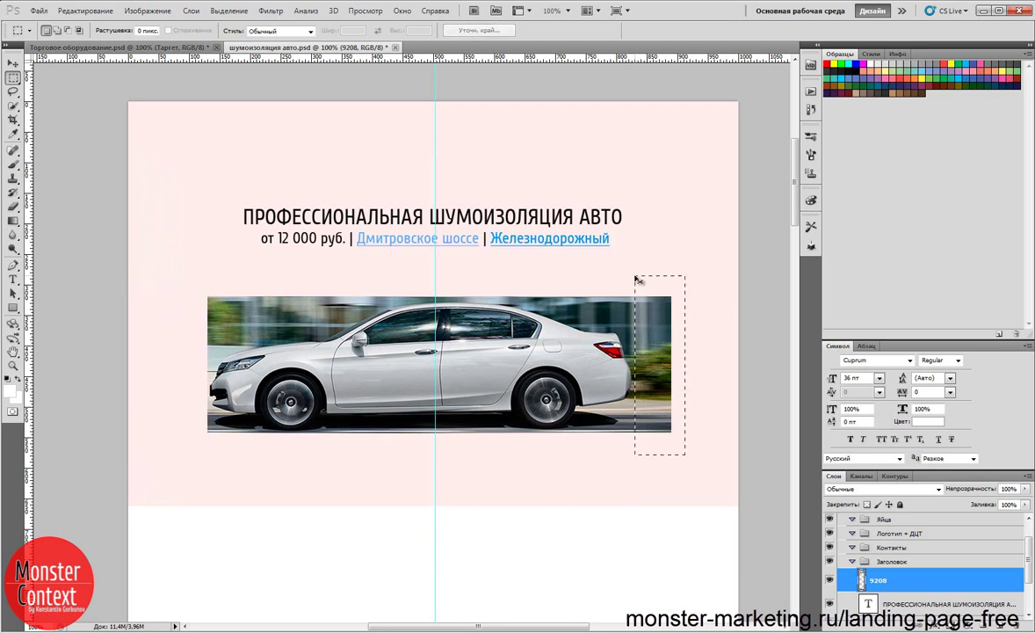
key("Delete")
key("ctrl+d")
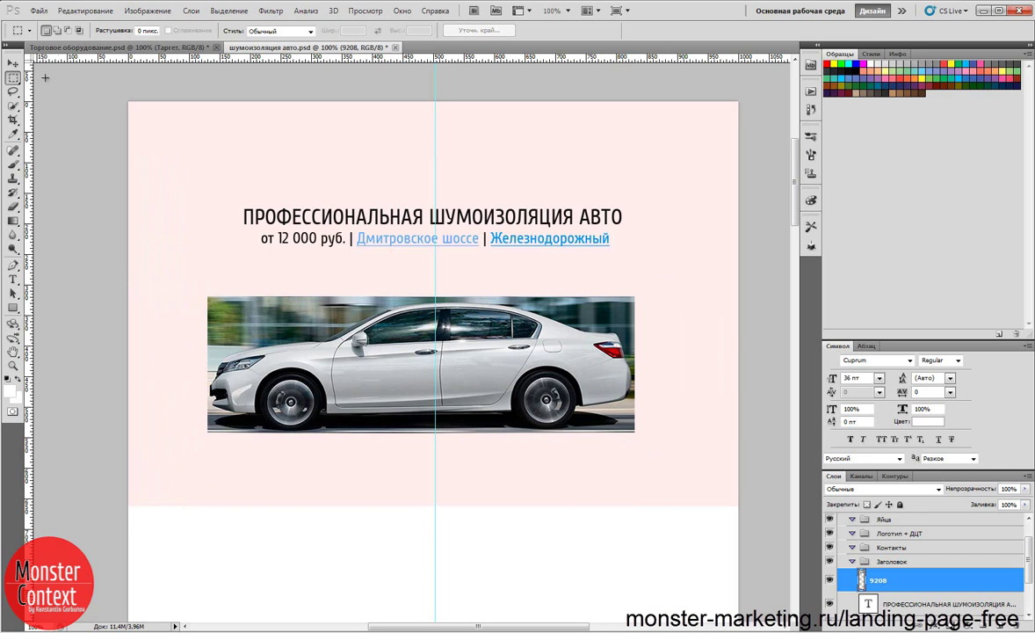
Step: Move the cropped car picture left below the heading, centring it at about X 387 px, Y 438 px
left_click(14, 64)
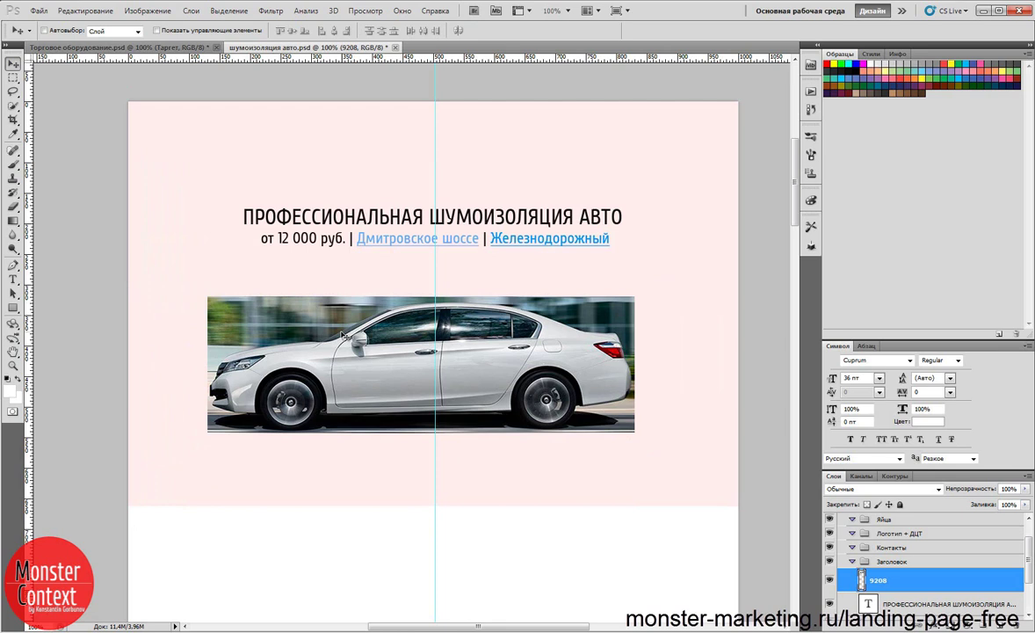
key("ctrl+t")
left_click_drag(330, 350, 273, 348)
key("Return")
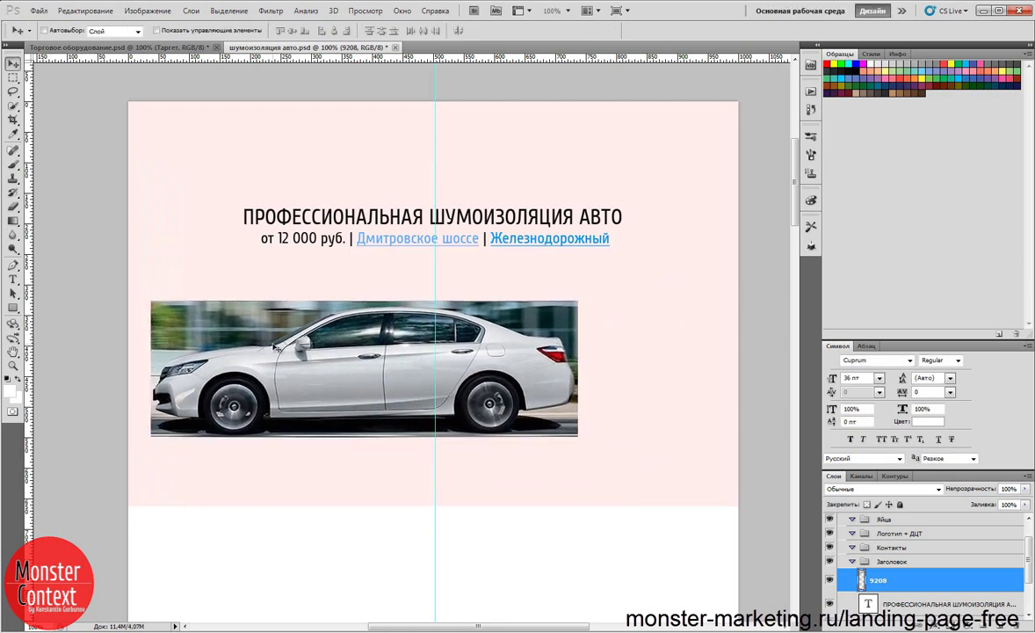
Step: Mirror the car picture horizontally with Free Transform, shift it towards the page's left edge and widen it
key("ctrl+t")
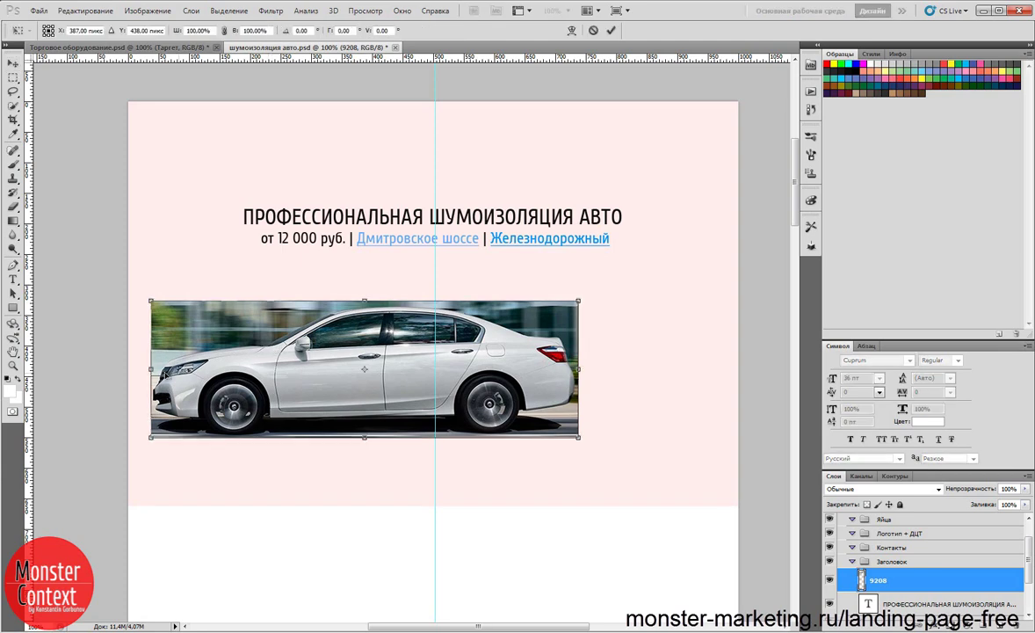
left_click_drag(152, 369, 763, 366)
left_click_drag(571, 362, 204, 360)
left_click_drag(290, 369, 138, 355)
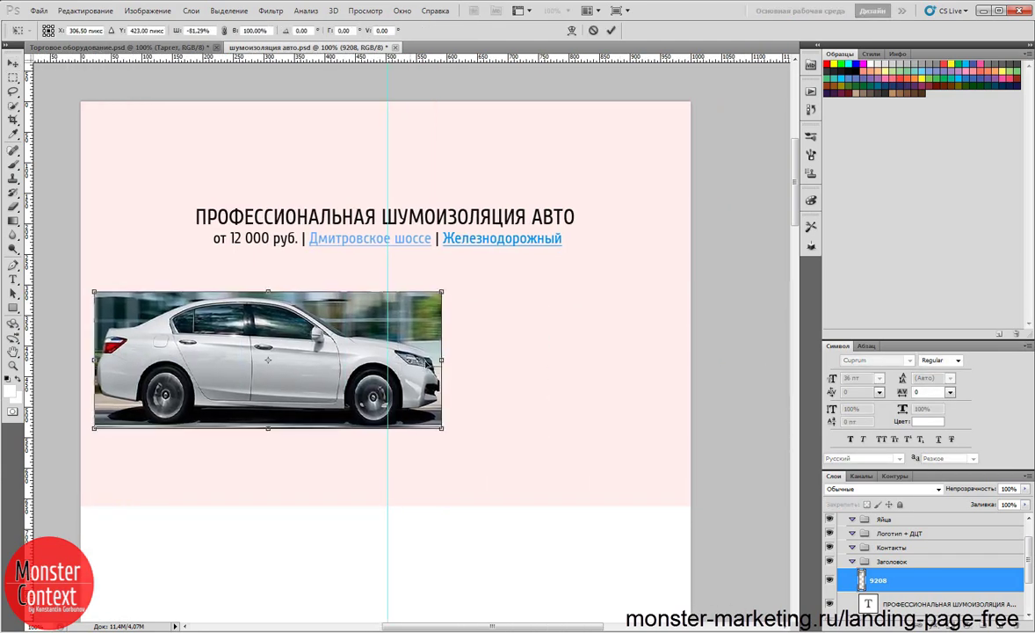
left_click_drag(440, 359, 530, 354)
key("Return")
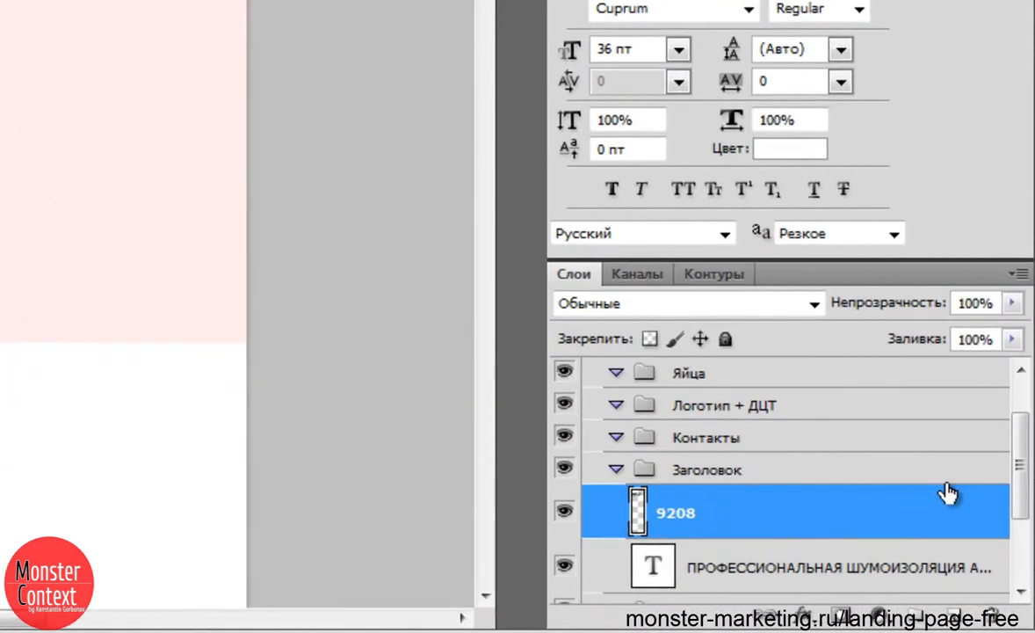
Step: Move the car picture layer 9208 into the Фон(картинка) group, above the Фигура 1 layer
left_click_drag(1027, 489, 1024, 595)
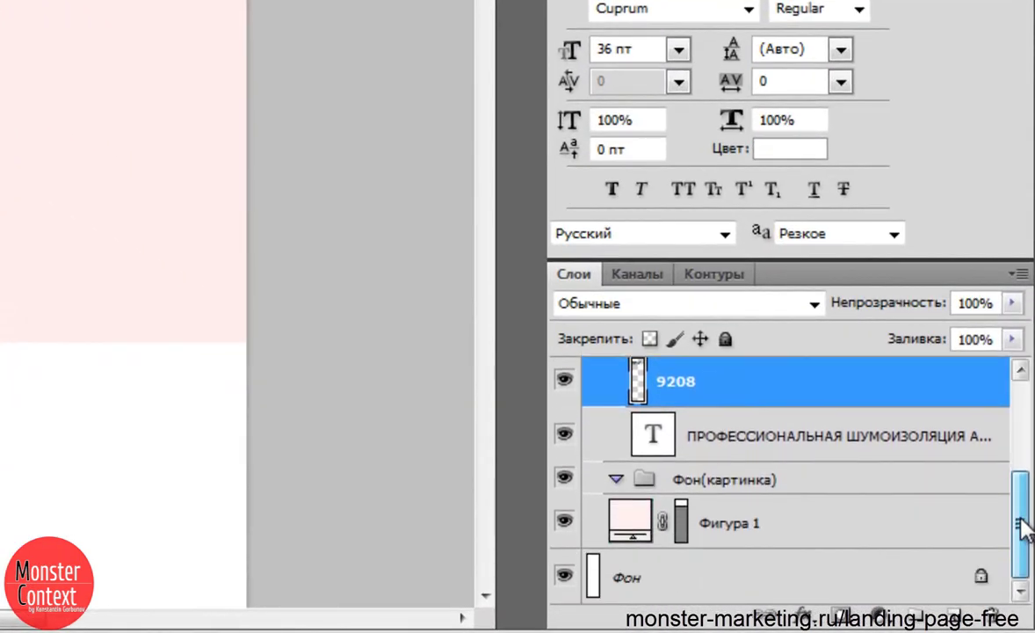
left_click_drag(654, 400, 706, 493)
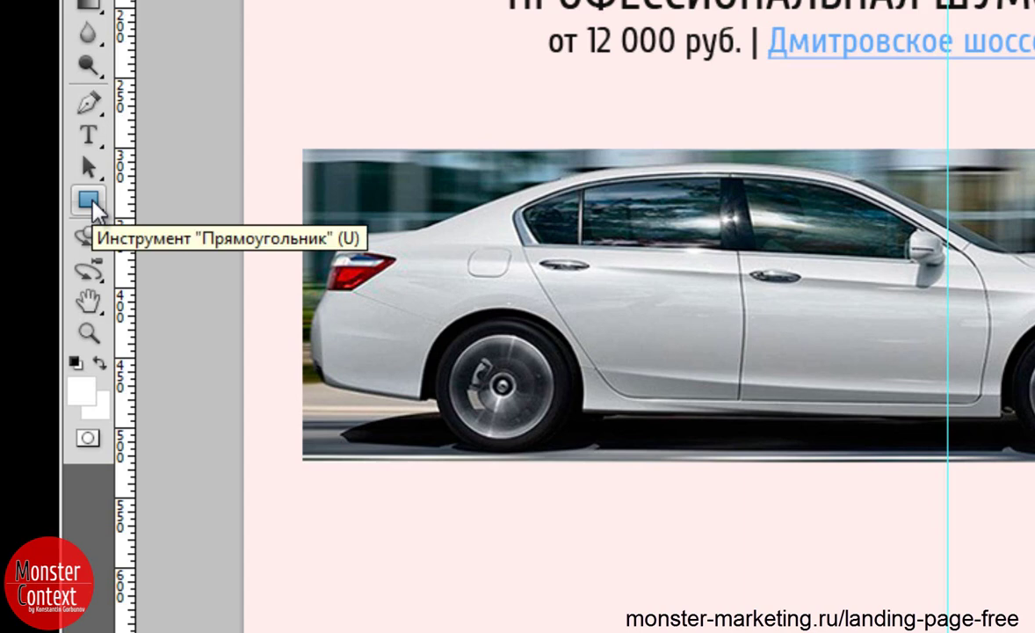
Step: Draw a white circle with the Ellipse tool over the car's front door and shift it slightly towards the front wheel
right_click(92, 203)
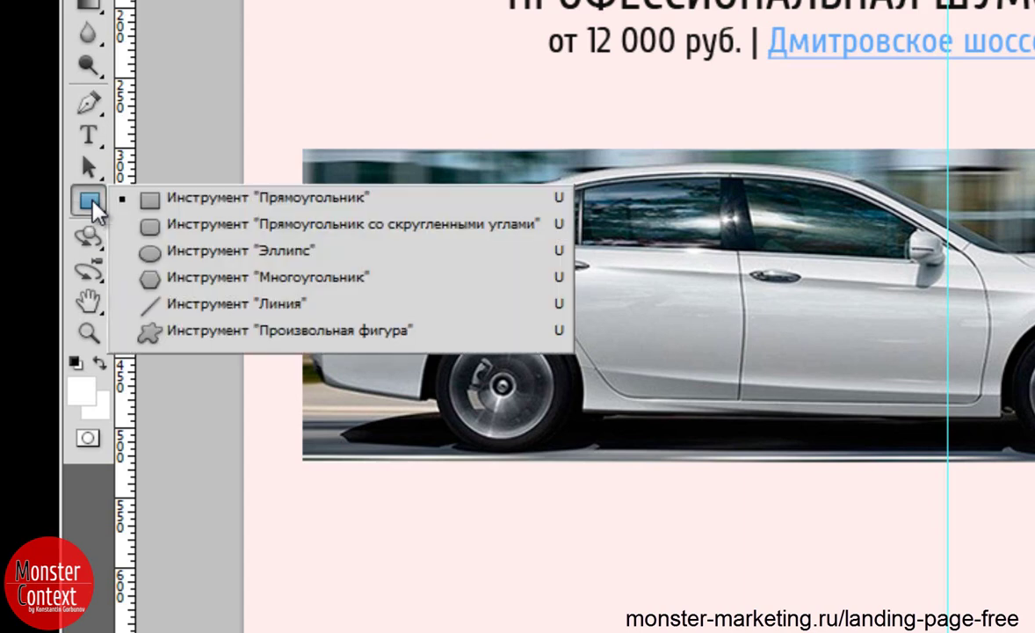
left_click(203, 251)
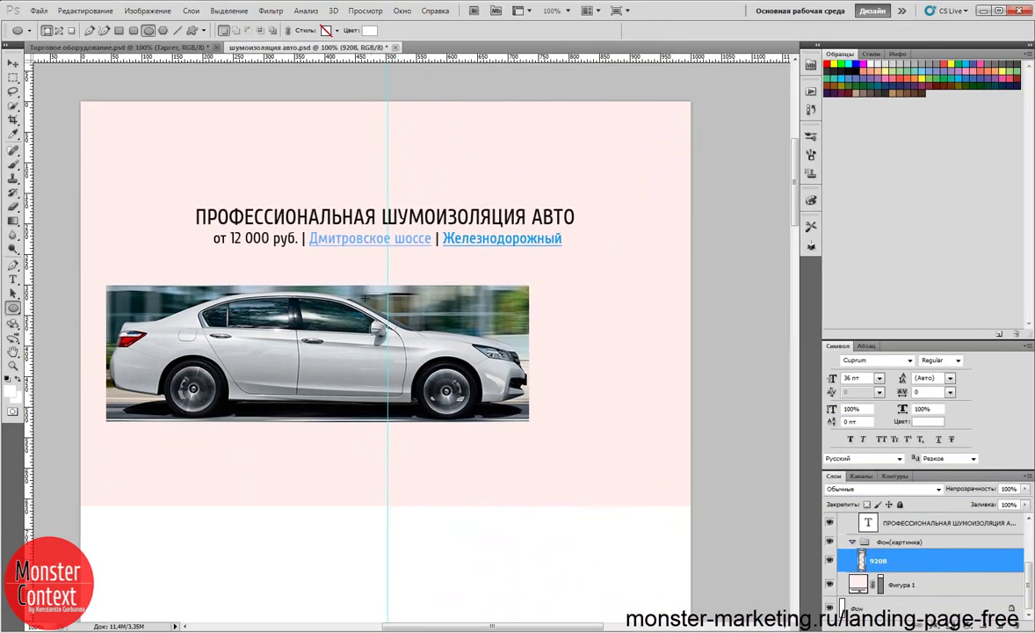
left_click_drag(365, 299, 334, 333)
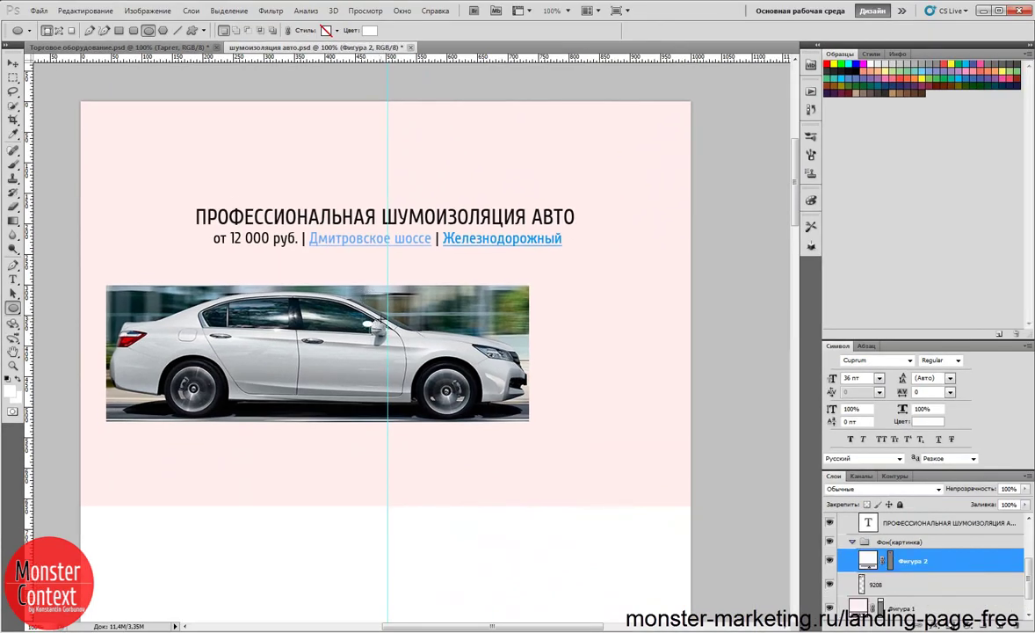
key("ctrl+z")
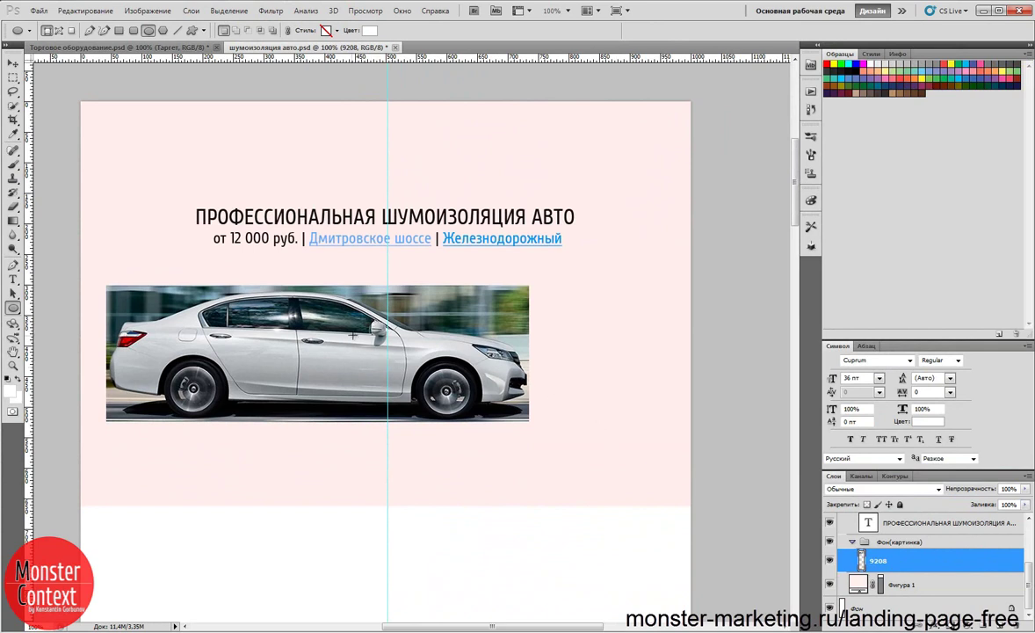
left_click_drag(353, 335, 410, 380)
key("ctrl+t")
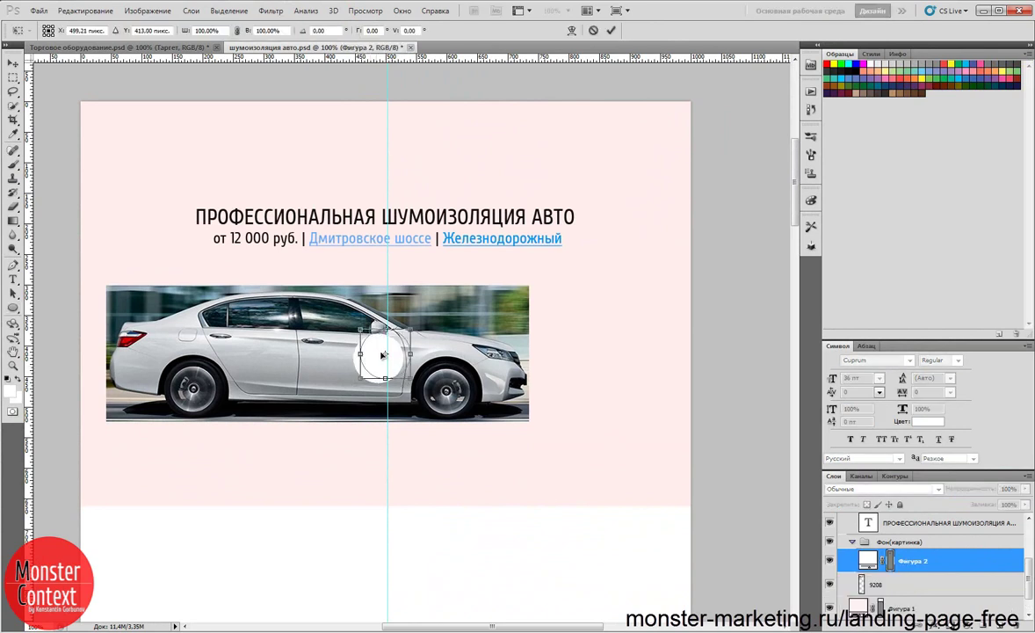
key("Return")
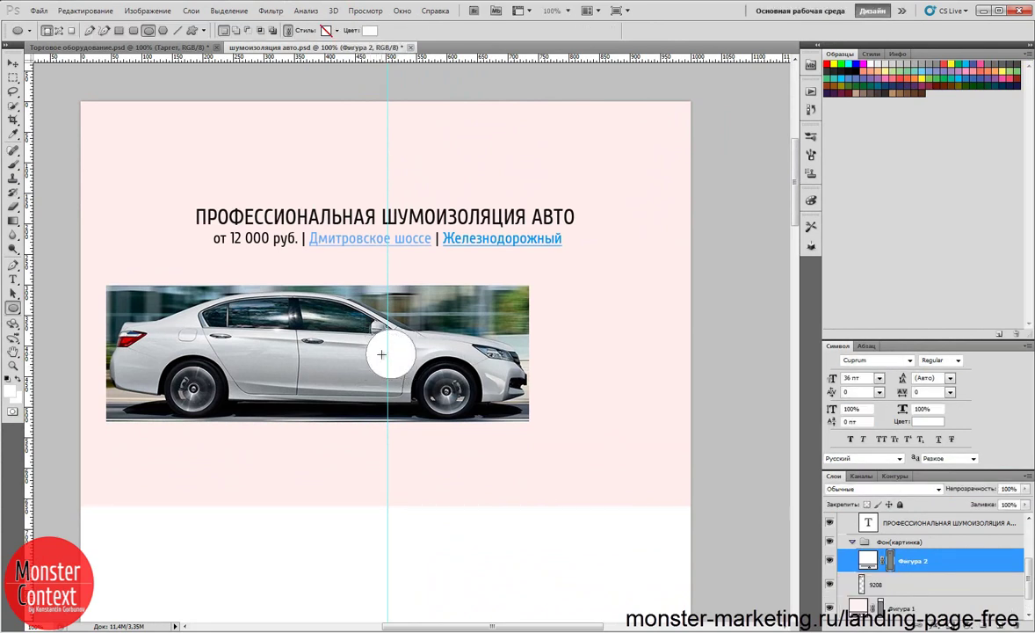
Step: Add the white 36 pt caption "Двери" centred at the lower edge of the circle
left_click(14, 280)
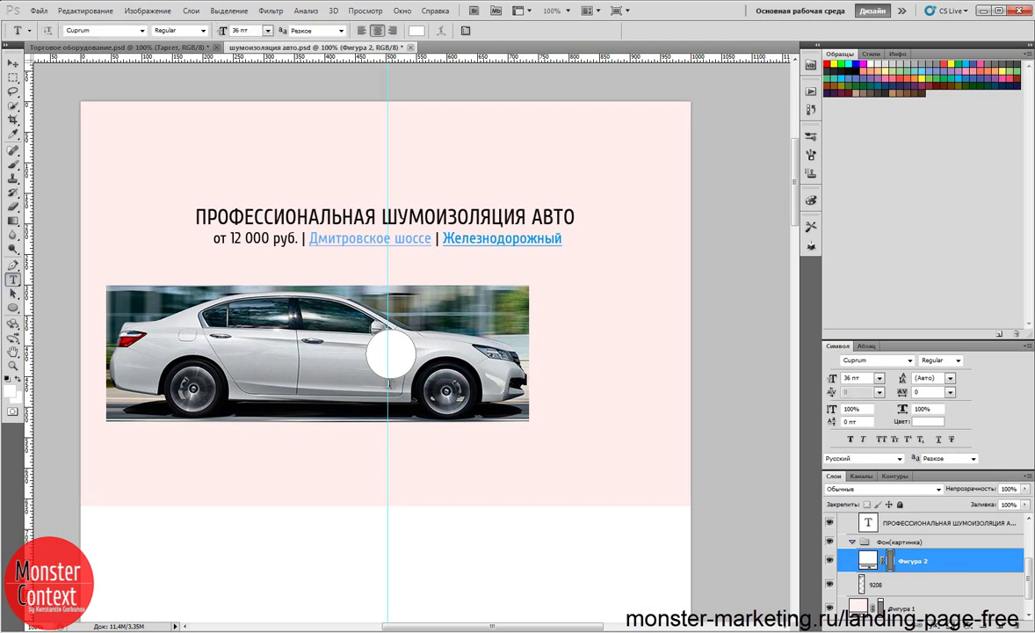
left_click(390, 378)
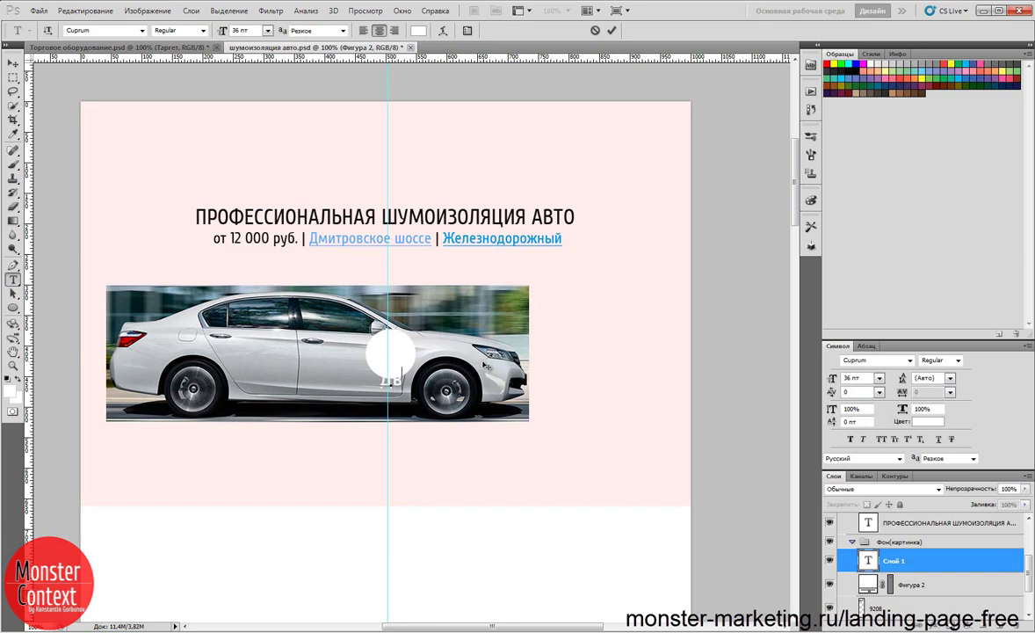
type("Двери")
left_click(928, 559)
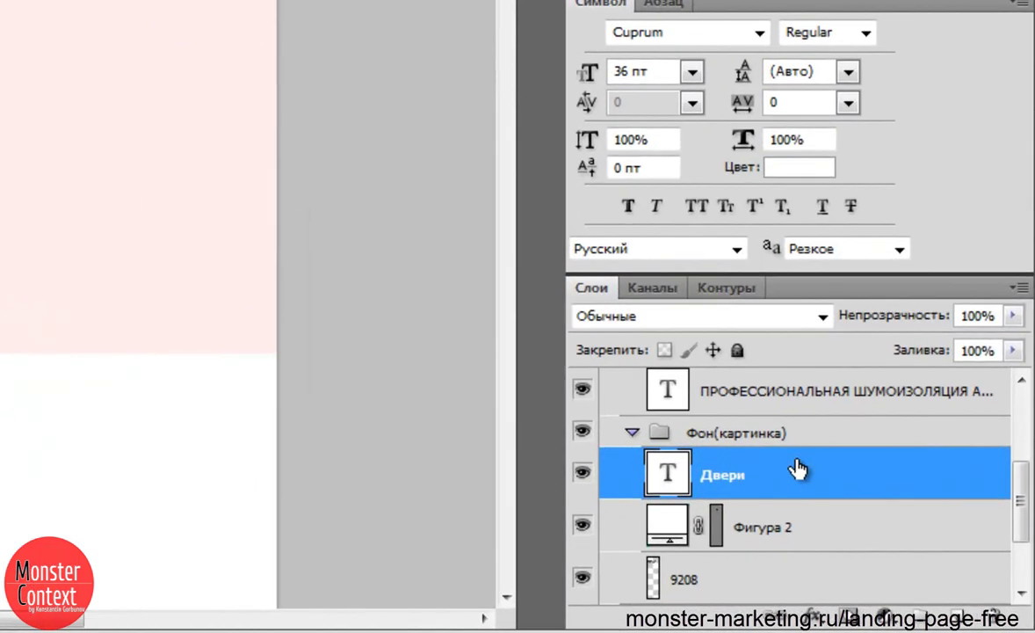
Step: Create a layer group inside Фон(картинка) and put the Двери caption and the circle layer into it
left_click(920, 617)
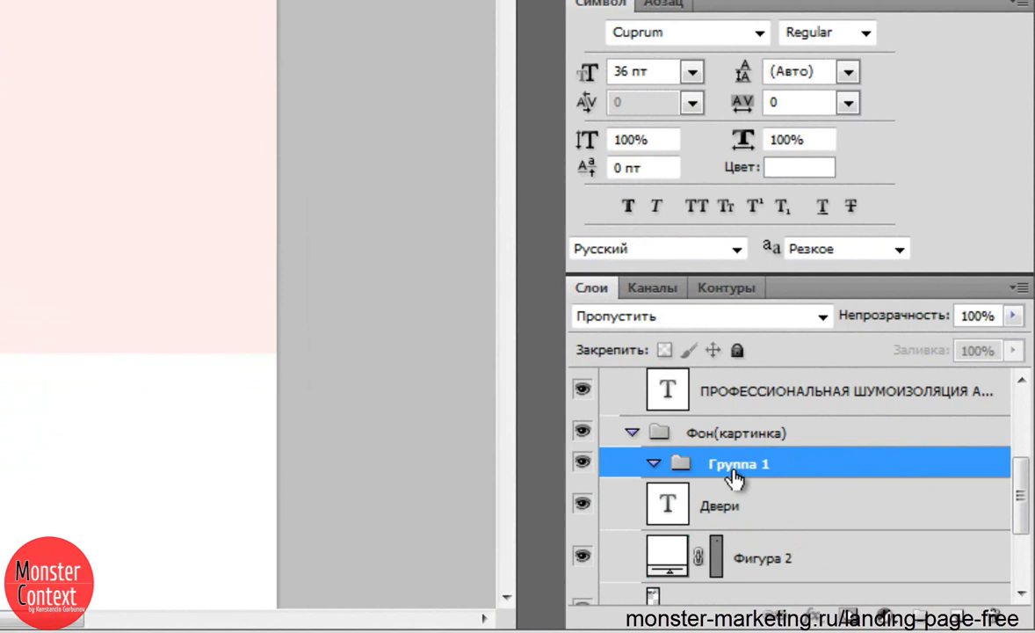
left_click(710, 503)
left_click(732, 528, "shift")
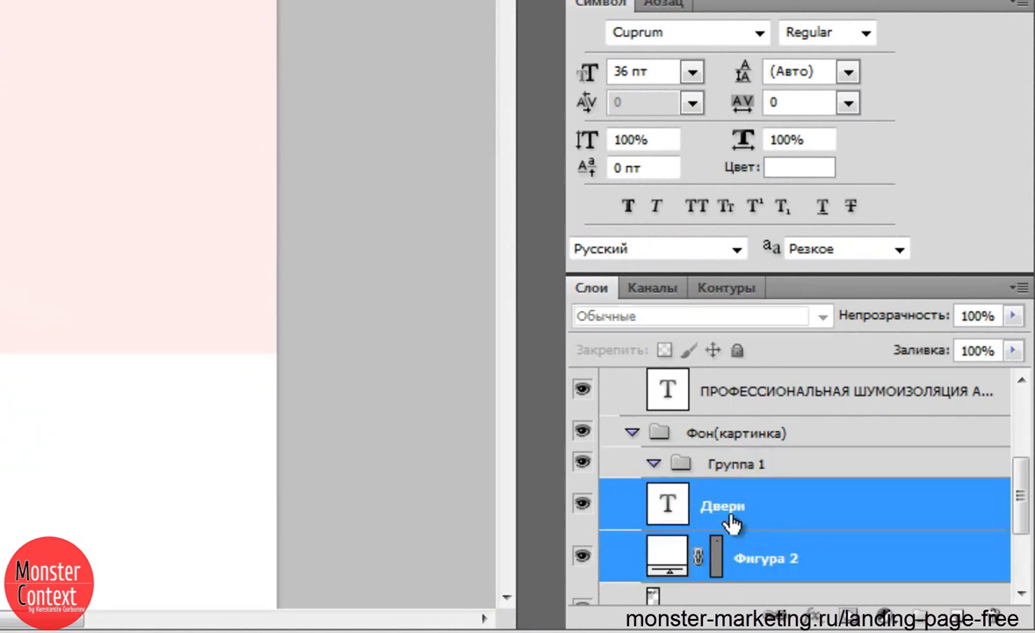
left_click(733, 523)
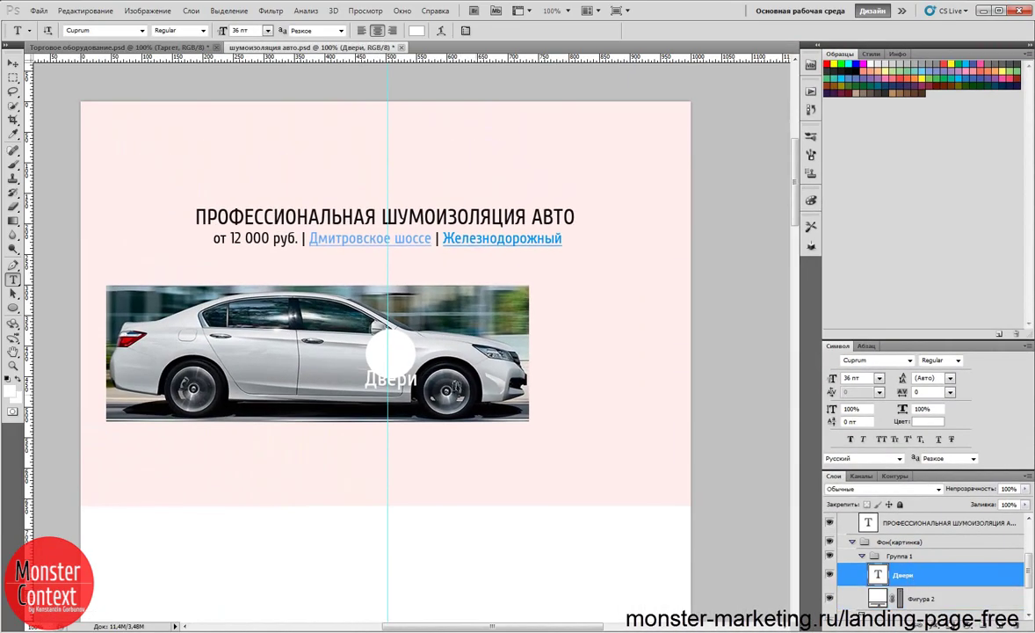
Step: Recolour the "Двери" caption black and set its font size to 24 pt
double_click(391, 378)
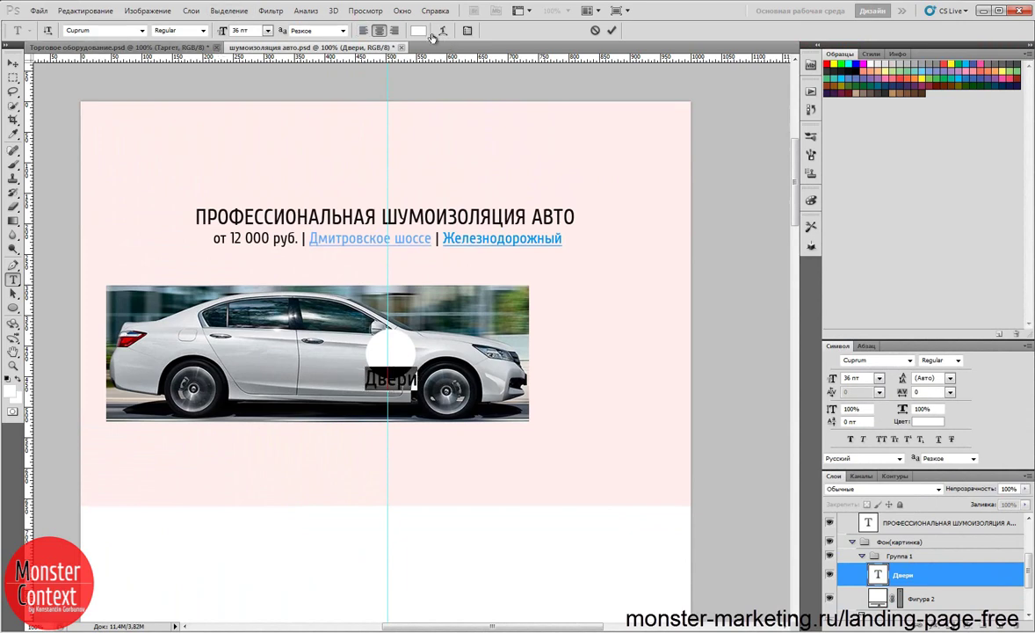
left_click(418, 31)
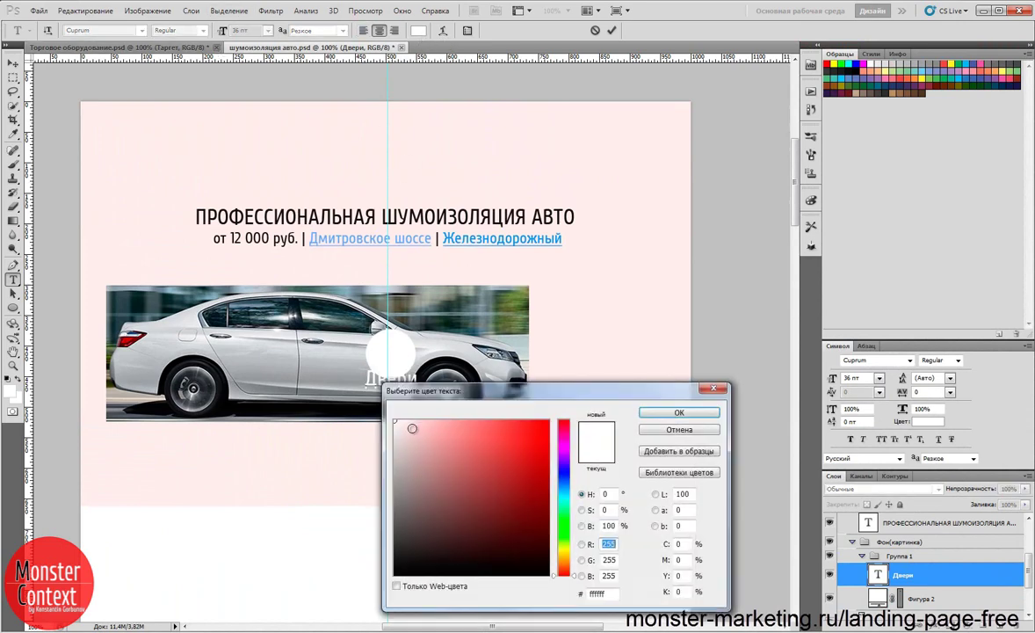
mouse_move(413, 428)
left_mouse_down()
mouse_move(379, 504)
mouse_move(390, 564)
left_mouse_up()
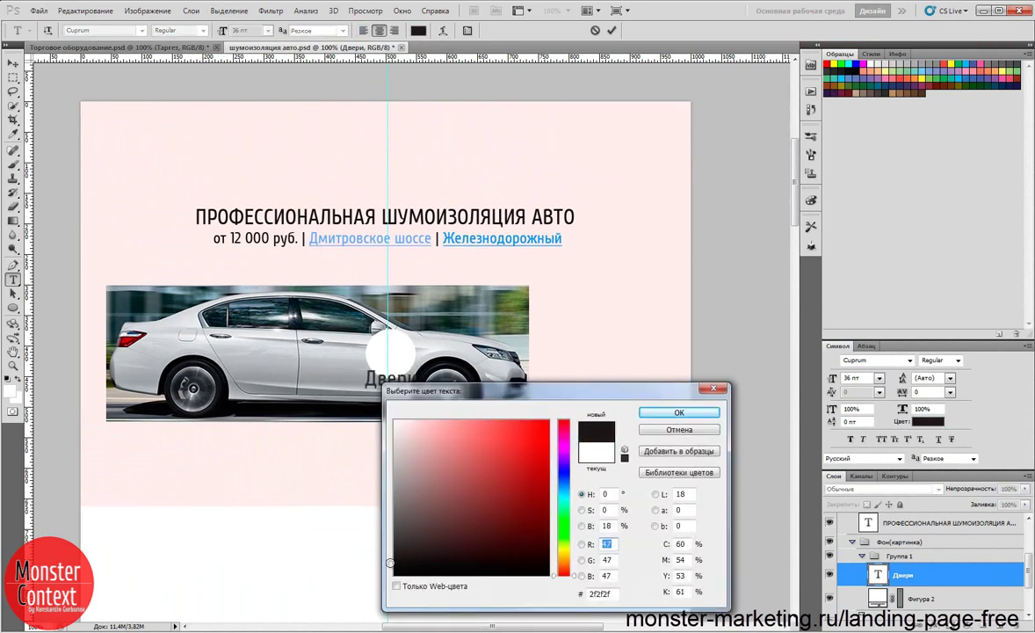
key("Return")
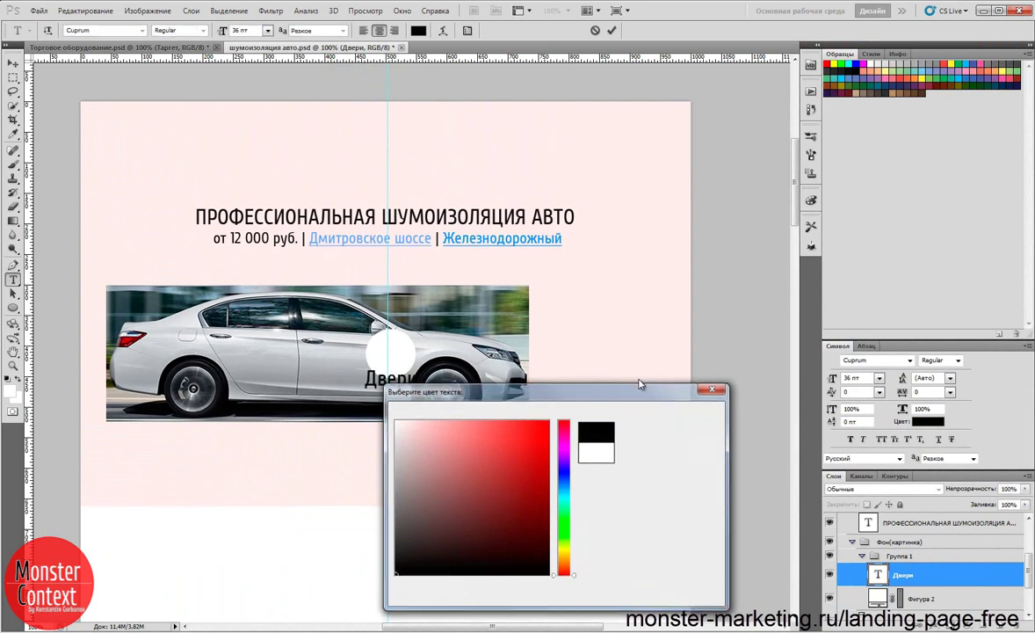
left_click(267, 29)
left_click(261, 171)
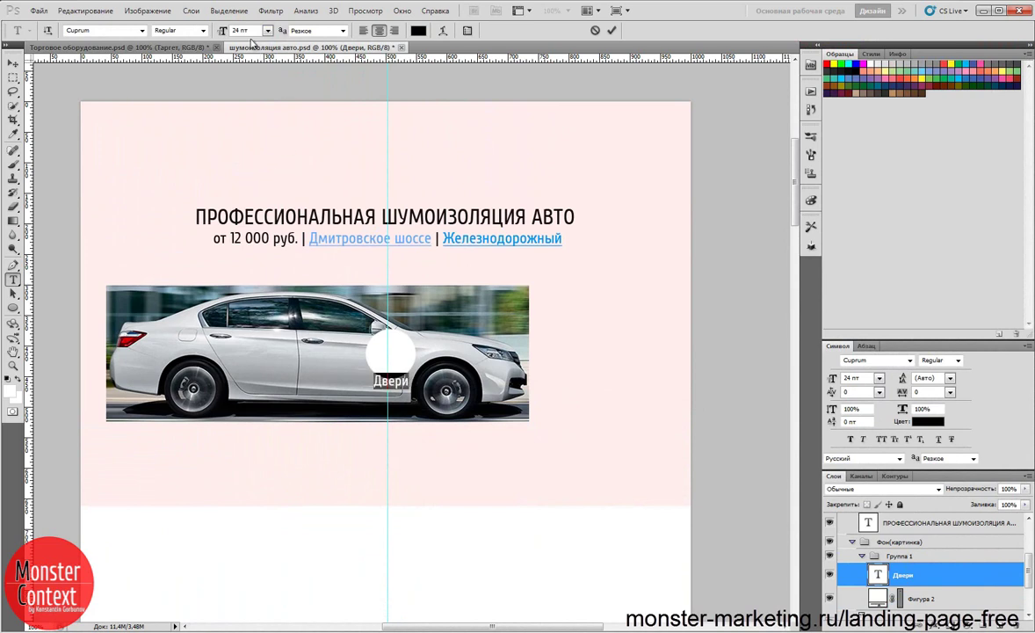
Step: Nudge the "Двери" caption down a few pixels with Free Transform so it sits just below the circle
left_click(13, 63)
key("ctrl+t")
key("Down")
key("Down")
key("Down")
key("Down")
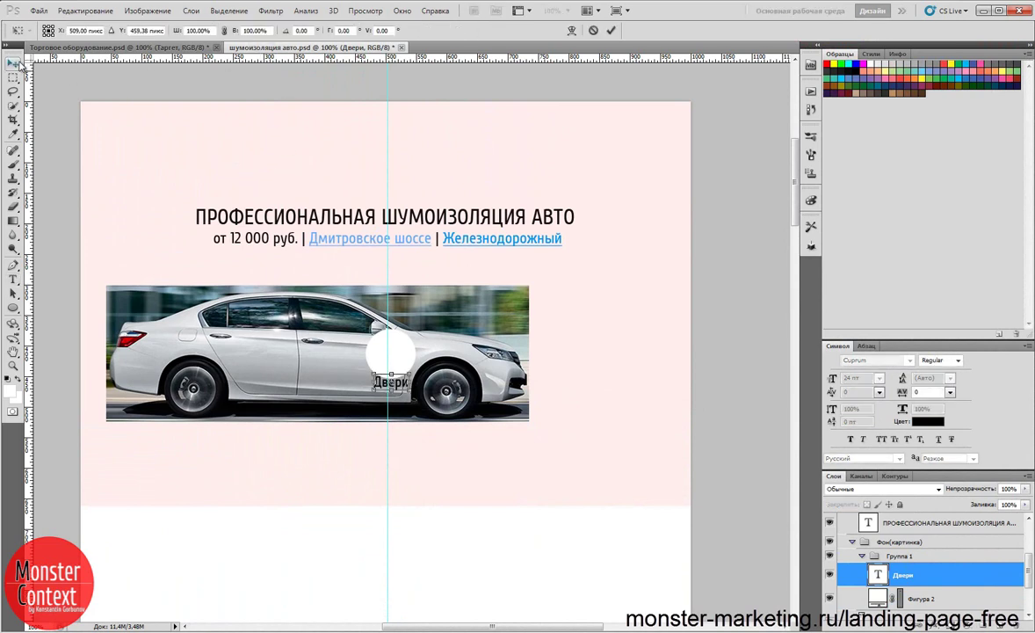
key("Return")
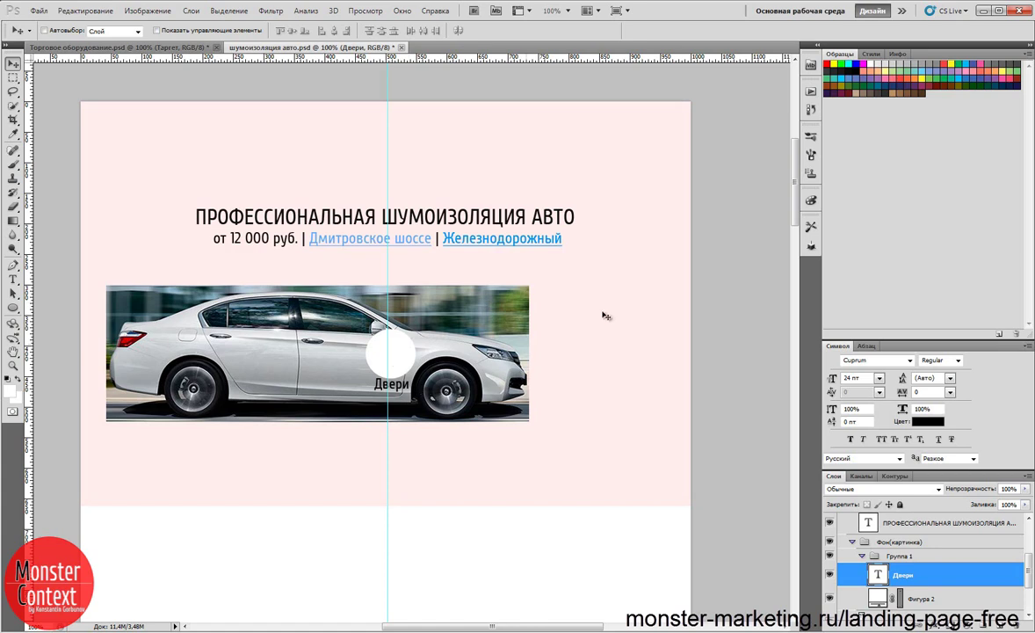
Step: Duplicate the Двери marker group and place the copy low on the car's rear door
scroll(602, 299, "down", 2)
mouse_move(795, 197)
left_mouse_down()
mouse_move(796, 220)
mouse_move(796, 185)
left_mouse_up()
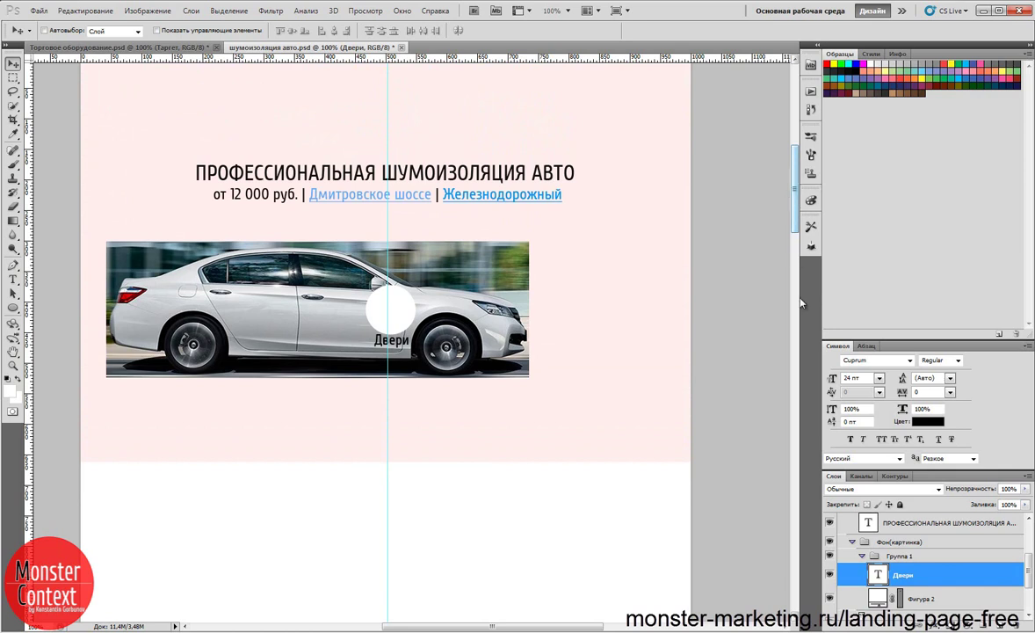
left_click_drag(795, 509, 697, 543)
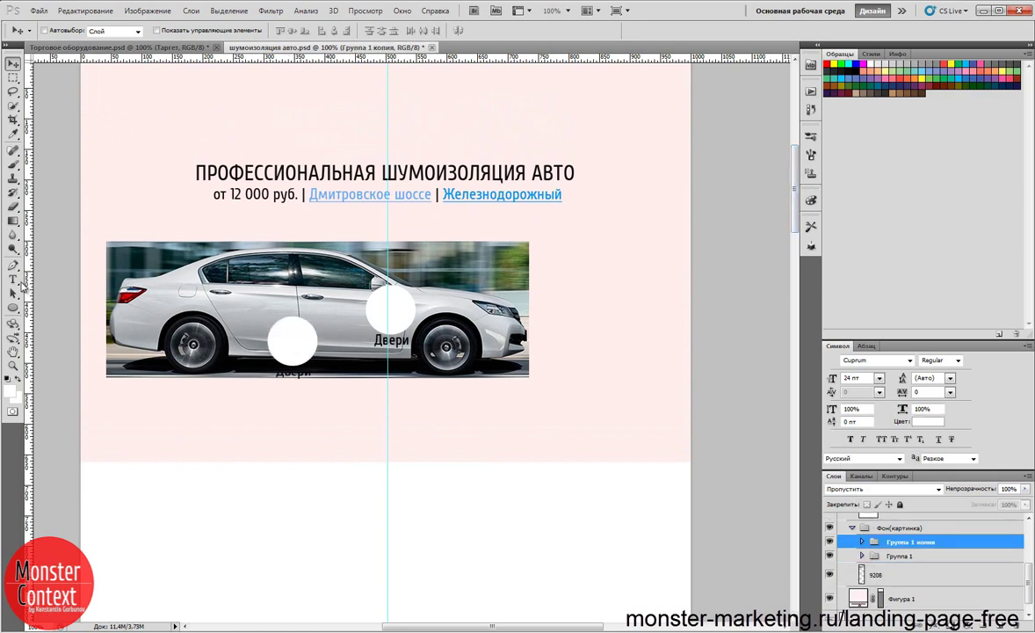
Step: Change the copied marker's caption to "Днище / колсные арки" and colour it white
left_click(13, 279)
double_click(291, 371)
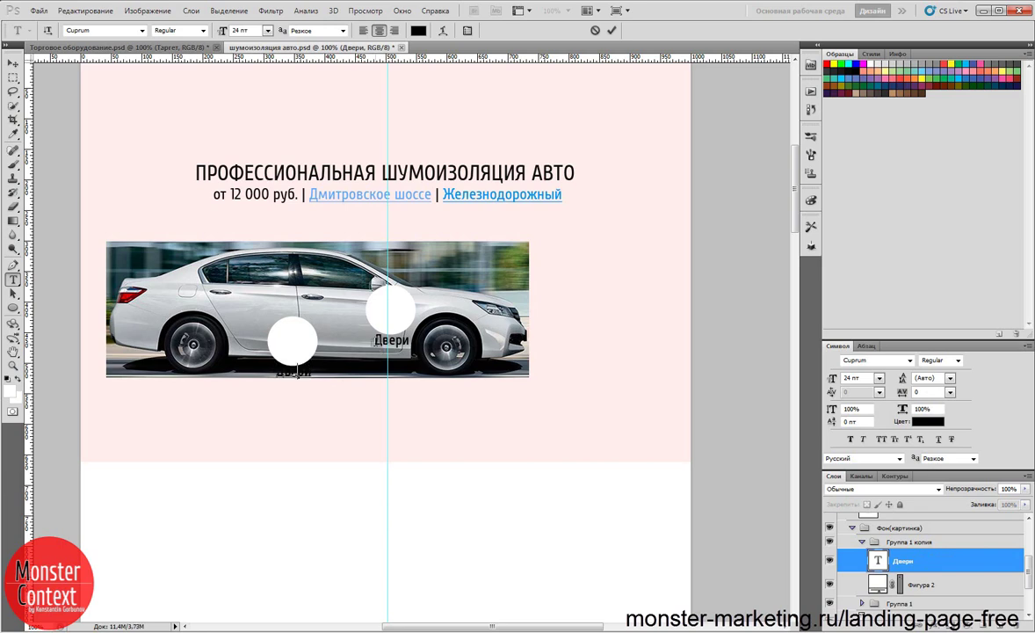
type("Диски / колесные арки")
left_click(418, 30)
left_click(680, 412)
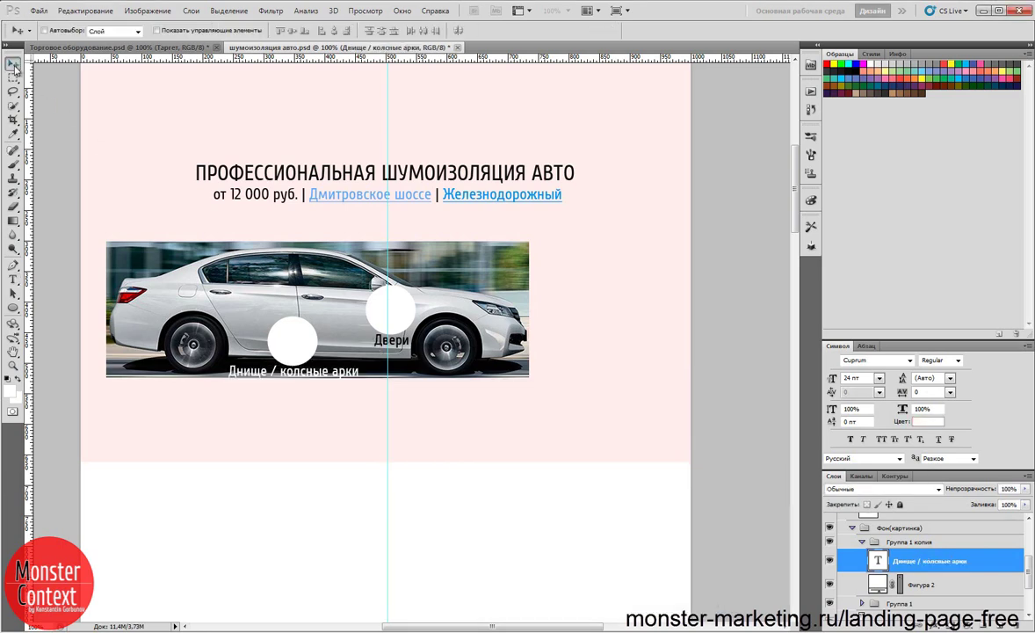
Step: Move the "Днище / колсные арки" marker group towards the rear wheel, to X 314.65 px, Y 470 px
left_click(910, 542)
key("ctrl+t")
left_click_drag(255, 341, 249, 340)
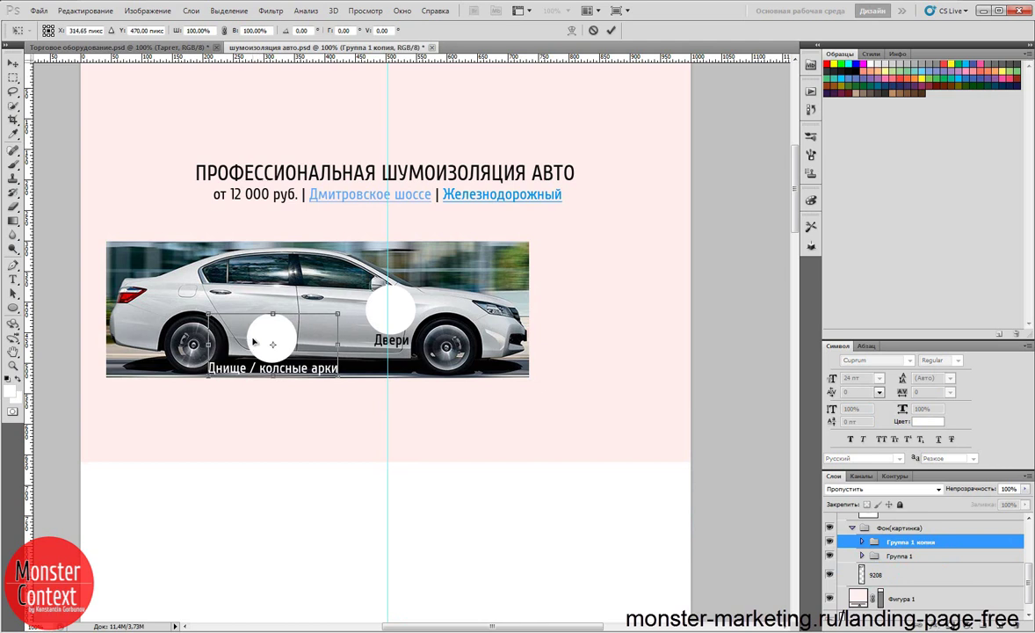
key("Return")
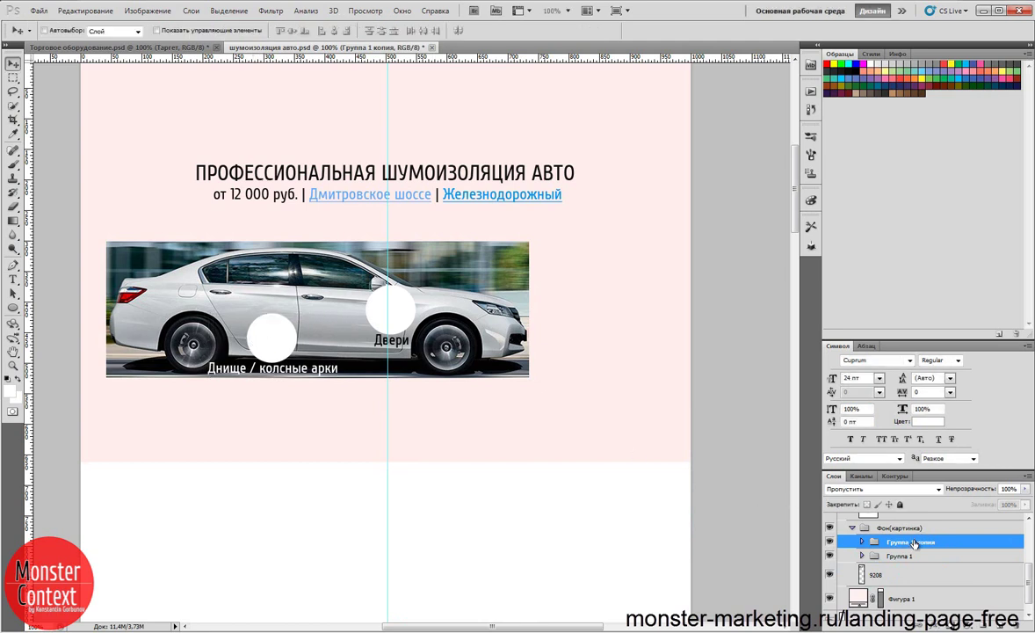
Step: Duplicate the wheel-arch marker group and move the copy over the car's trunk
left_click_drag(914, 545, 851, 532)
scroll(566, 402, "up", 2)
key("ctrl+t")
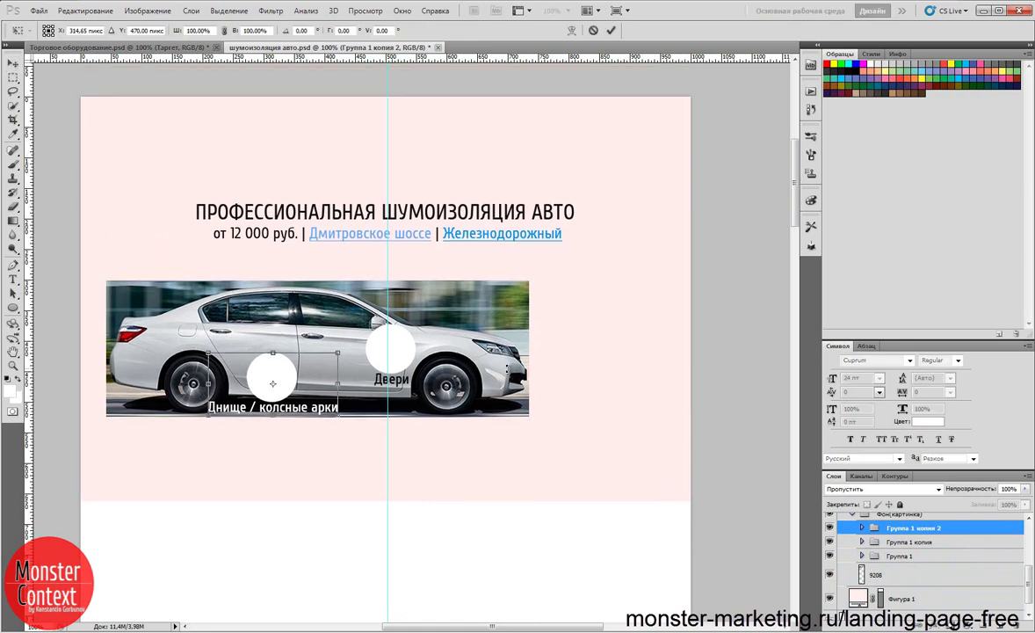
left_click_drag(279, 375, 173, 323)
key("Return")
Step: Change the trunk marker's caption to "Багажник" in black, and correct the lower caption to "Днище / колёсные арки"
key("t")
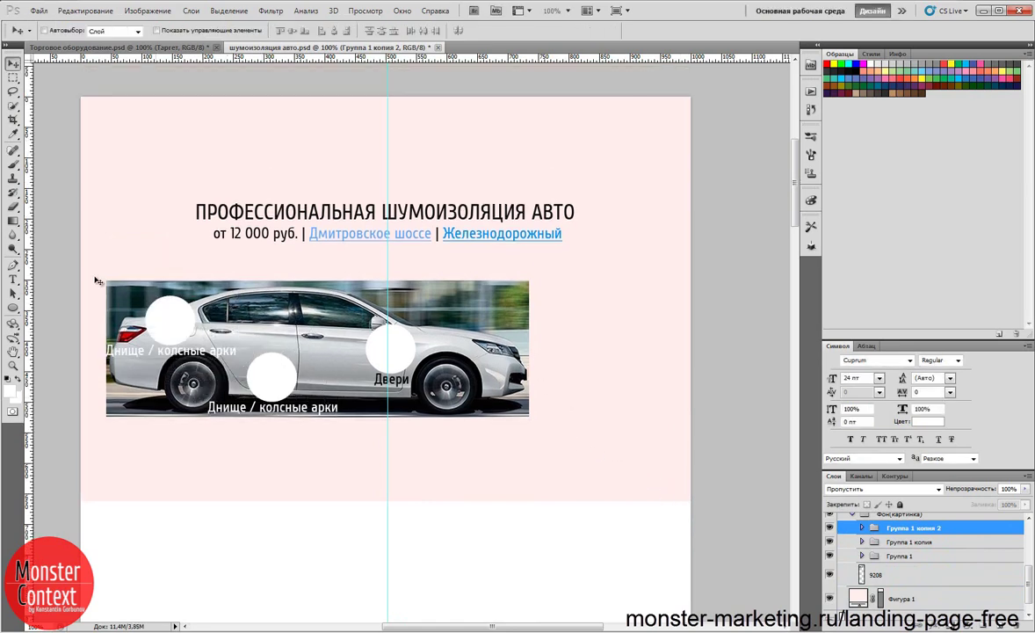
left_click(173, 348)
type("Багажник")
key("ctrl+a")
left_click(418, 31)
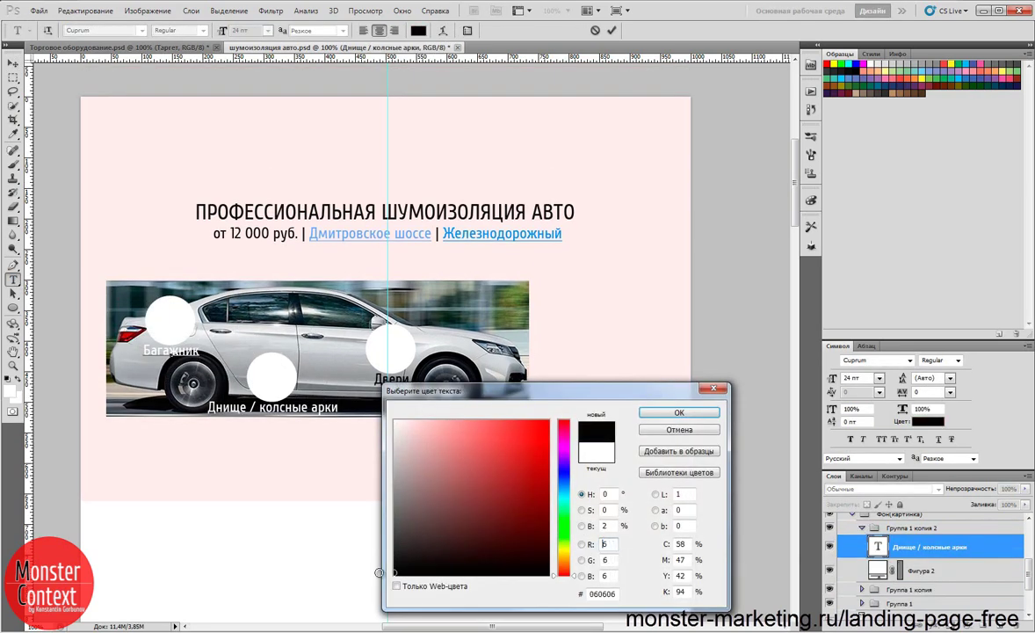
left_click(670, 354)
key("ctrl+Return")
left_click(923, 609)
left_click(862, 527)
Step: Scale the three marker groups down together until their captions are 21.54 pt, shifting them slightly down and towards the car's rear
left_click(912, 527)
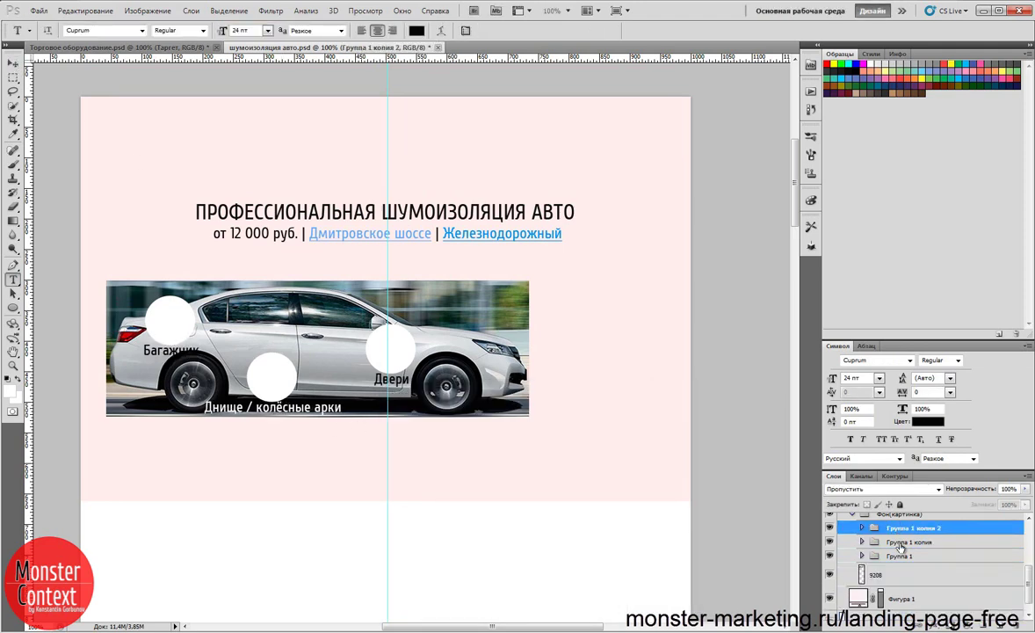
left_click(901, 555, "shift")
key("ctrl+t")
left_click_drag(290, 370, 268, 383)
key("Return")
Step: Recolour the "Багажник" caption white
key("t")
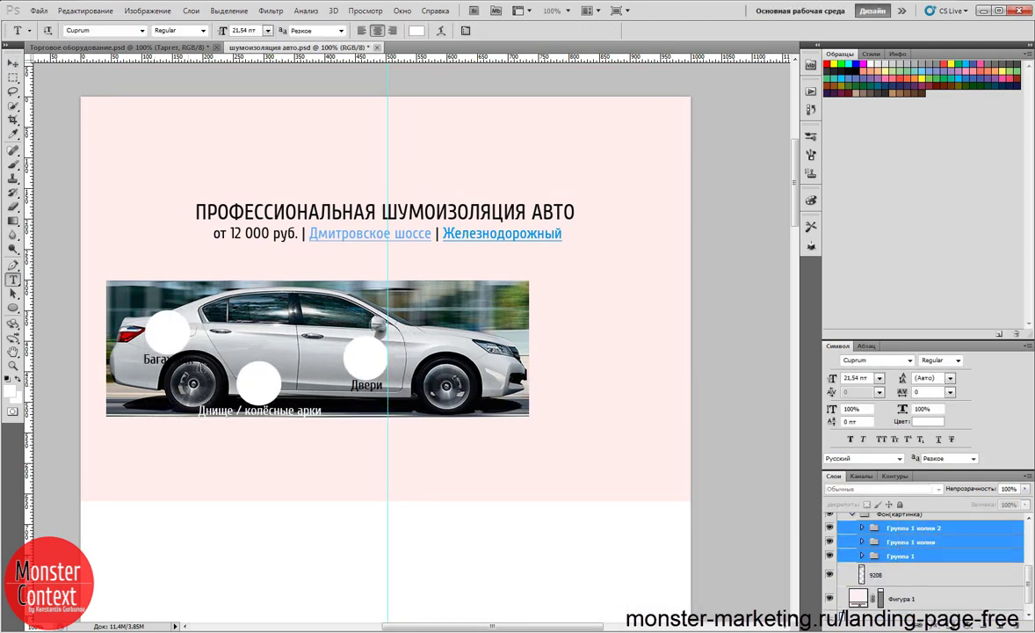
left_click(169, 358)
key("ctrl+a")
left_click(418, 31)
left_click(691, 415)
key("ctrl+Return")
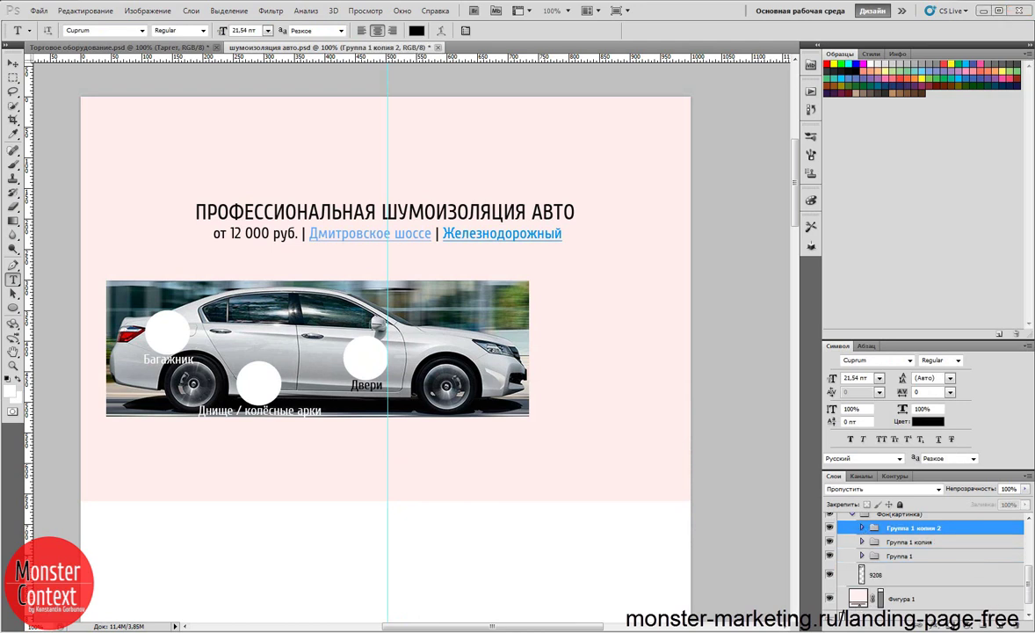
Step: Duplicate the Багажник marker group and place the copy at the car's roof
scroll(796, 505, "up", 1)
left_click_drag(126, 375, 251, 324)
Step: Change the roof marker's caption to "Потолок" and recolour it red
double_click(293, 325)
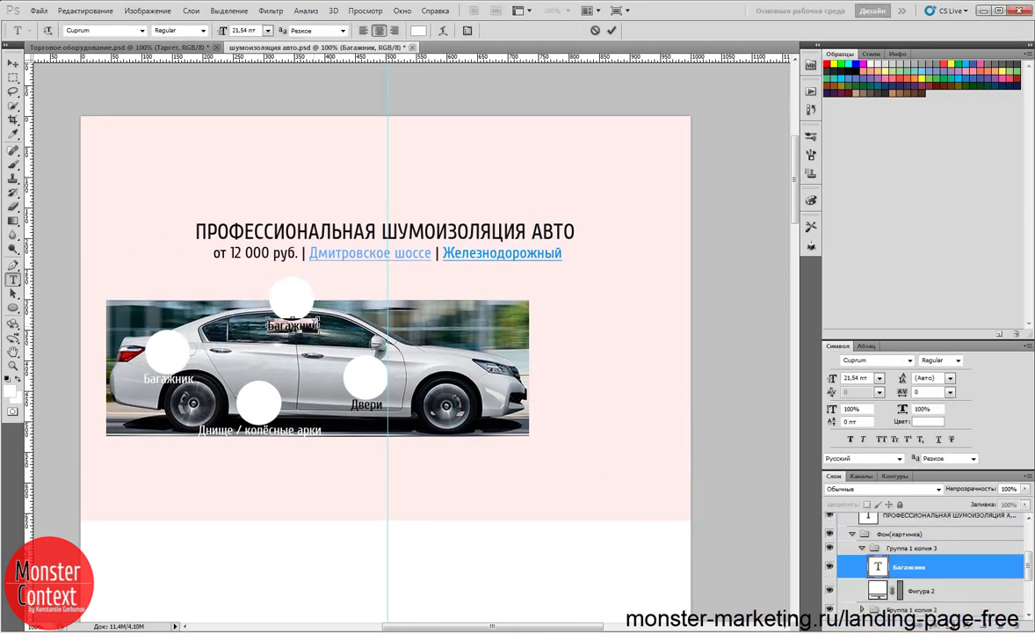
type("Потолок")
left_click(418, 30)
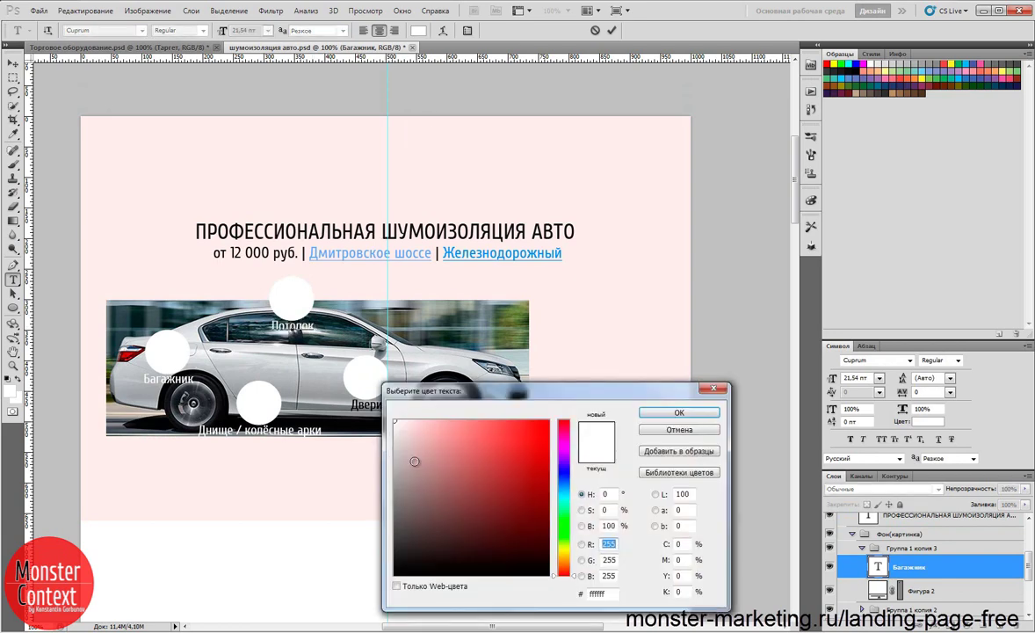
left_click(544, 422)
left_click(661, 419)
key("ctrl+Return")
key("v")
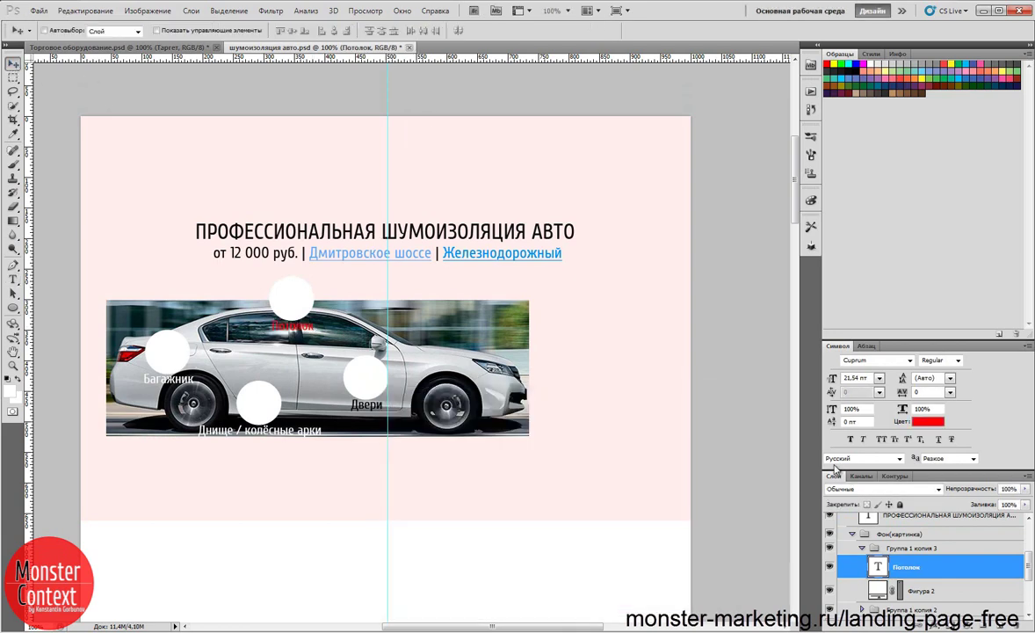
Step: Shift the Потолок marker group 10 px towards the car's rear and 7 px up
left_click(863, 548)
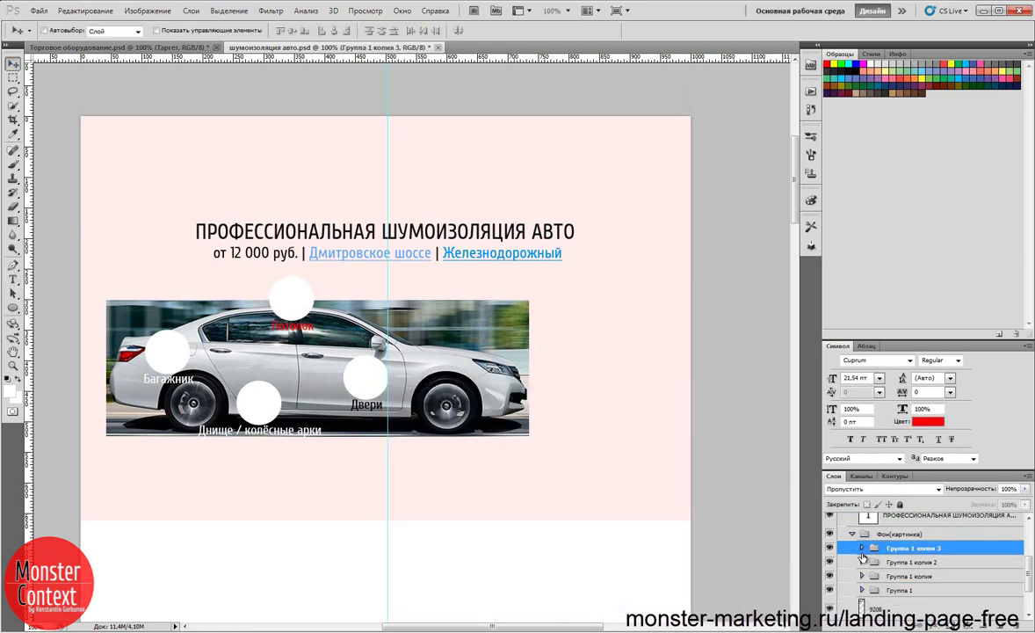
key("ctrl+t")
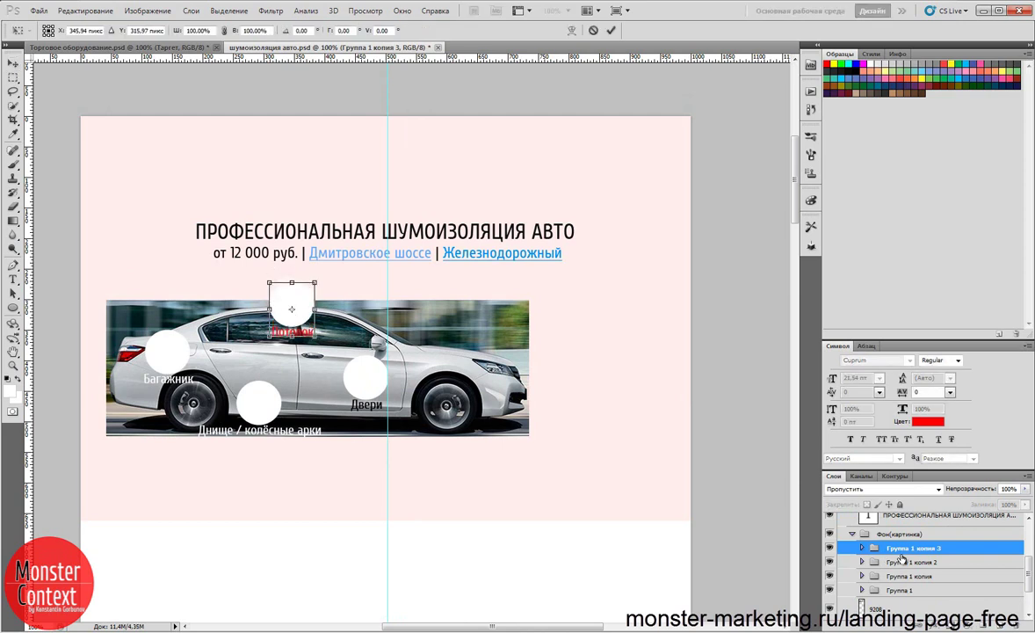
key("Left")
key("Left")
key("Left")
key("Left")
key("Left")
key("Left")
key("Left")
key("Left")
key("Left")
key("Left")
key("Left")
key("Left")
key("Up")
key("Up")
key("Up")
key("Up")
key("Up")
key("Up")
key("Up")
key("Up")
key("Up")
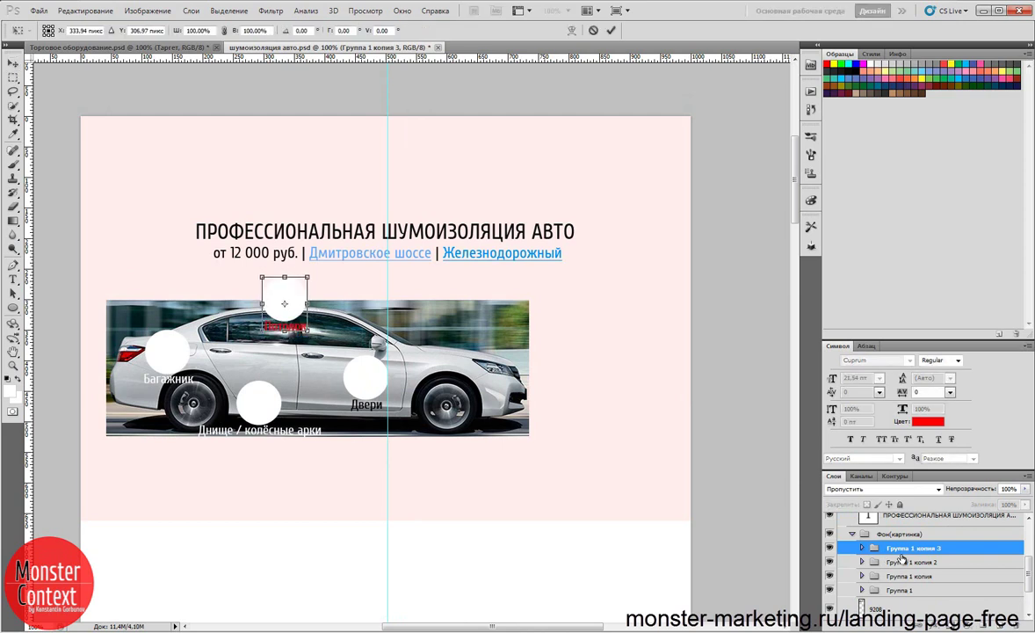
key("Right")
key("Right")
key("Down")
key("Down")
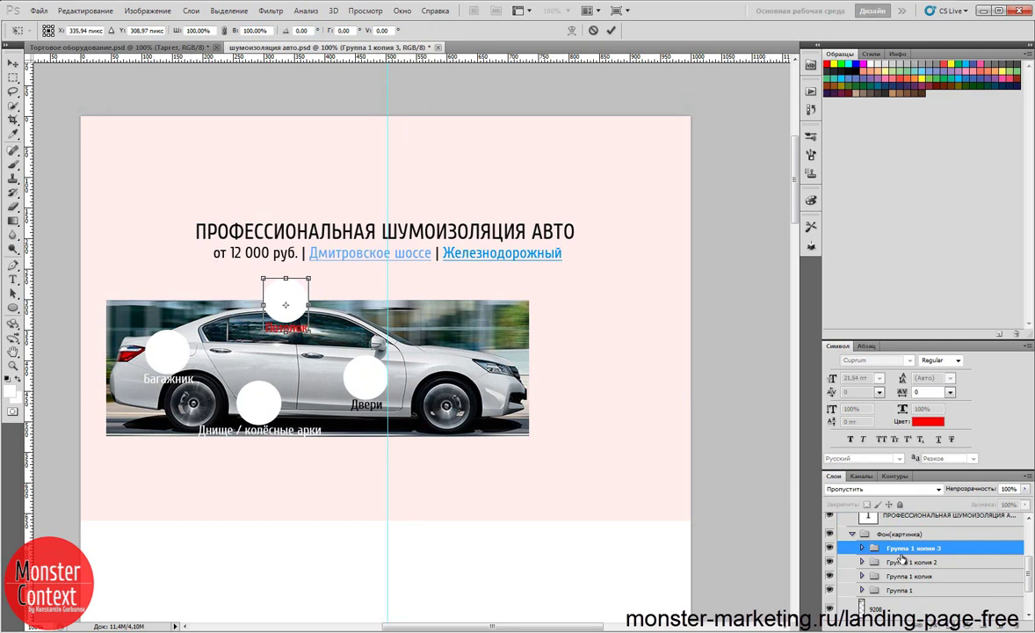
key("Return")
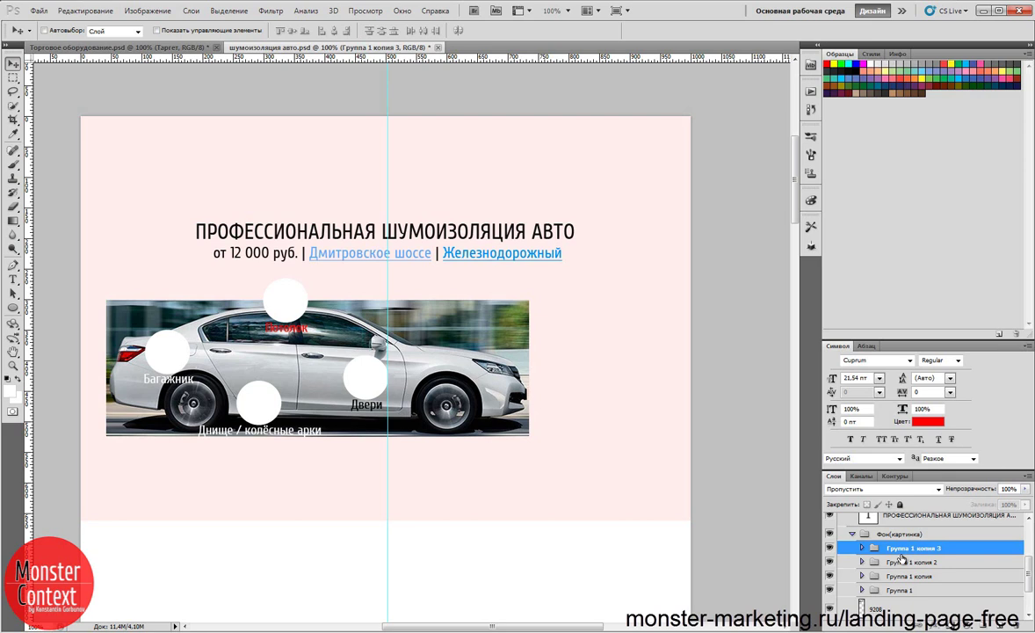
Step: Capture the browser's Yandex image results for "шумоизоляция авто" and paste the screenshot into a new Photoshop document
key("alt+Tab")
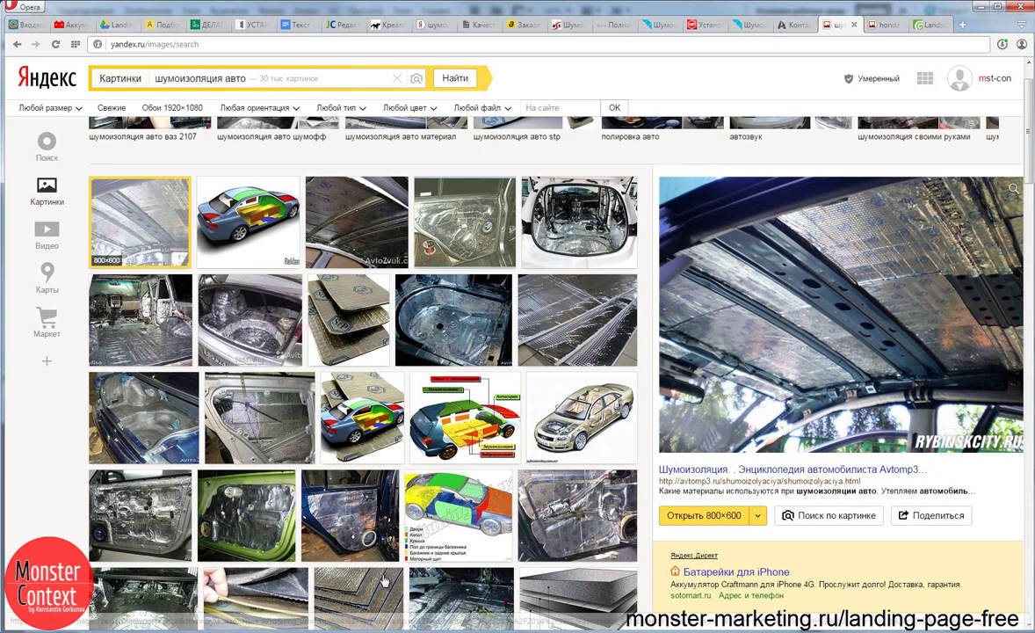
key("alt+Tab")
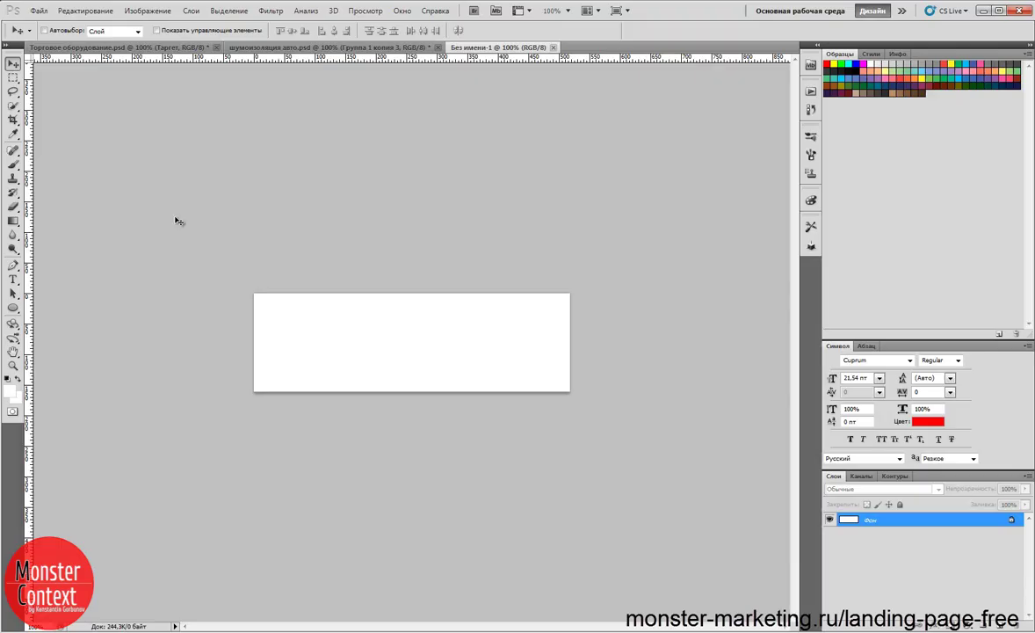
left_click(37, 12)
left_click(53, 24)
left_click(555, 164)
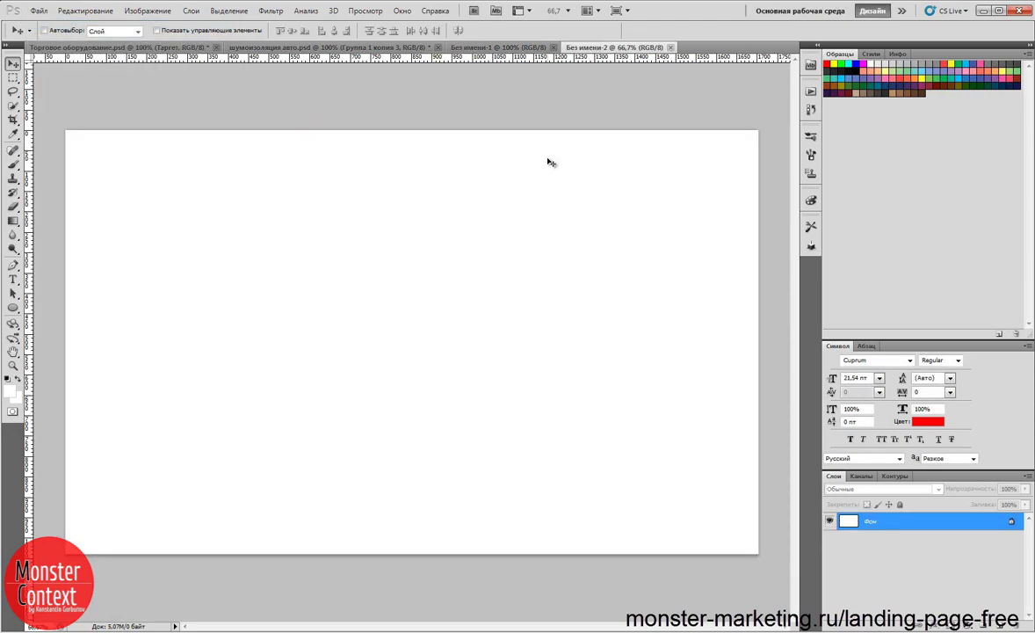
key("ctrl+v")
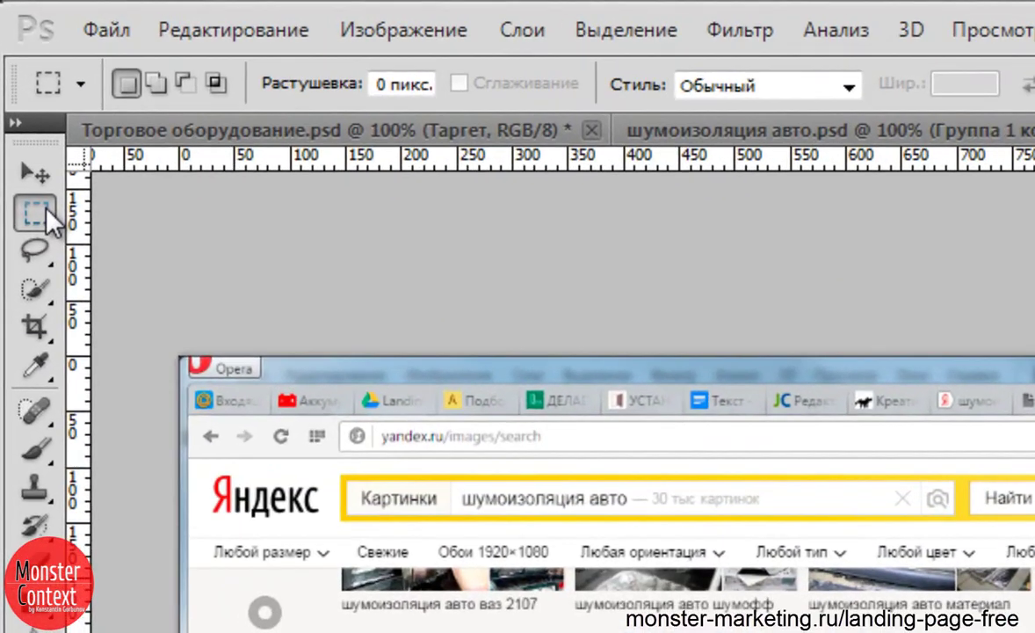
Step: Copy an elliptical selection of the large car ceiling photo and paste it into шумоизоляция авто.psd
right_click(14, 76)
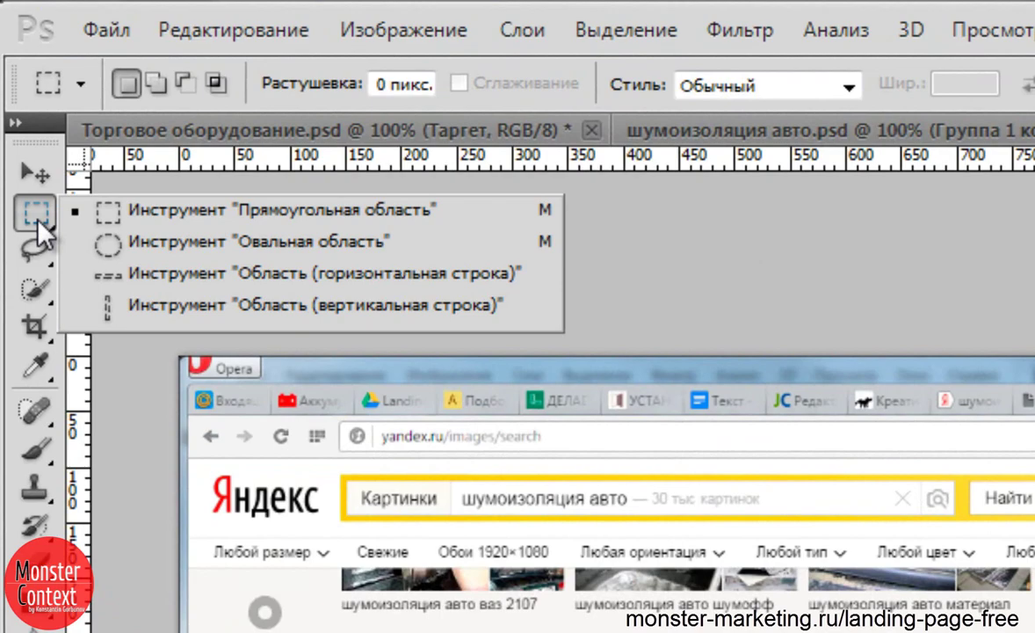
left_click(268, 249)
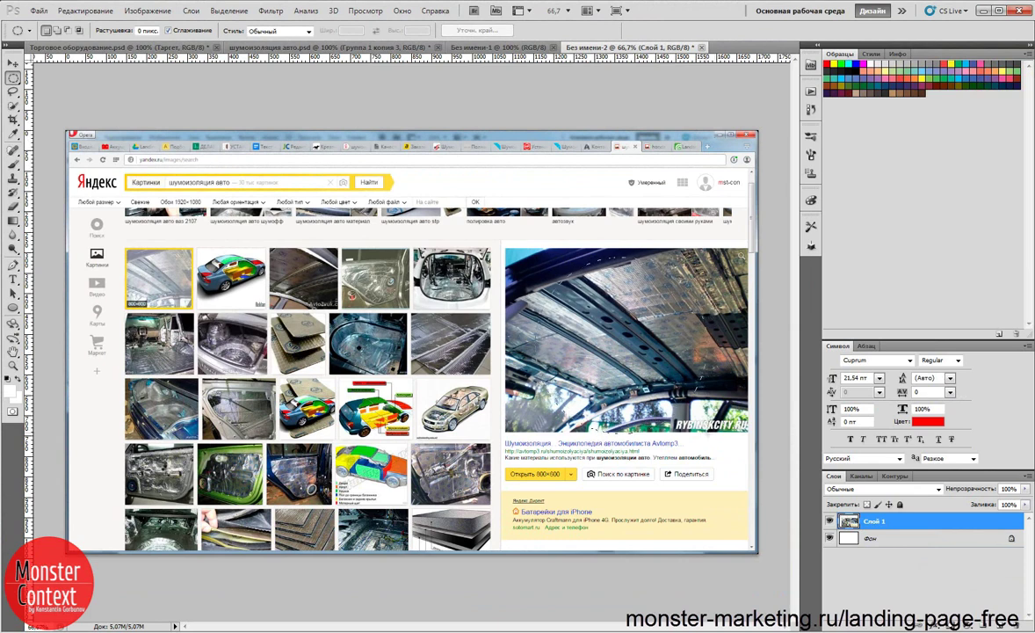
left_click_drag(524, 257, 709, 430)
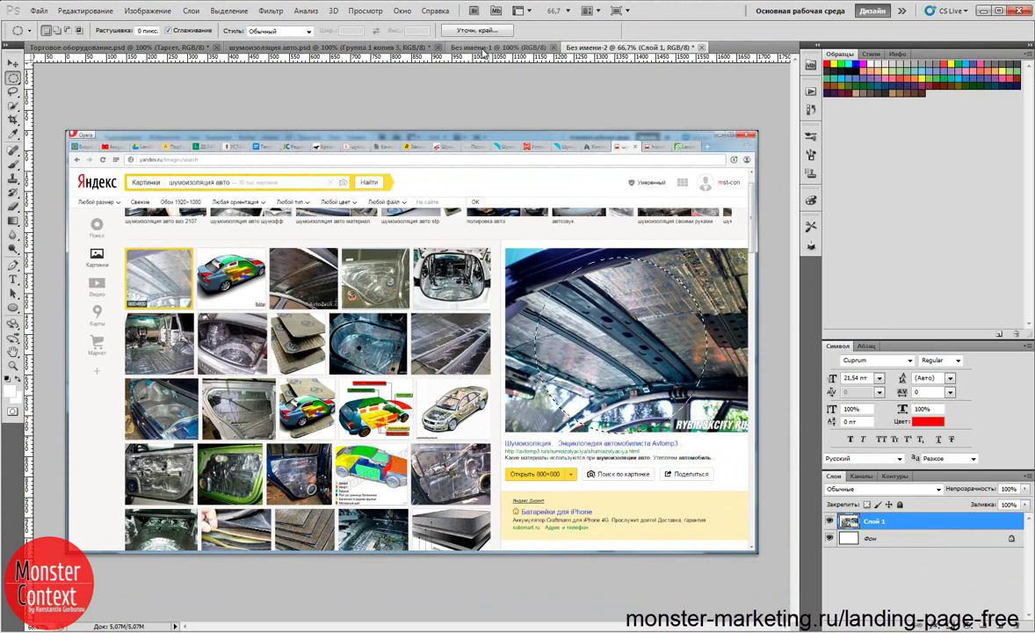
key("ctrl+c")
left_click(347, 49)
key("ctrl+v")
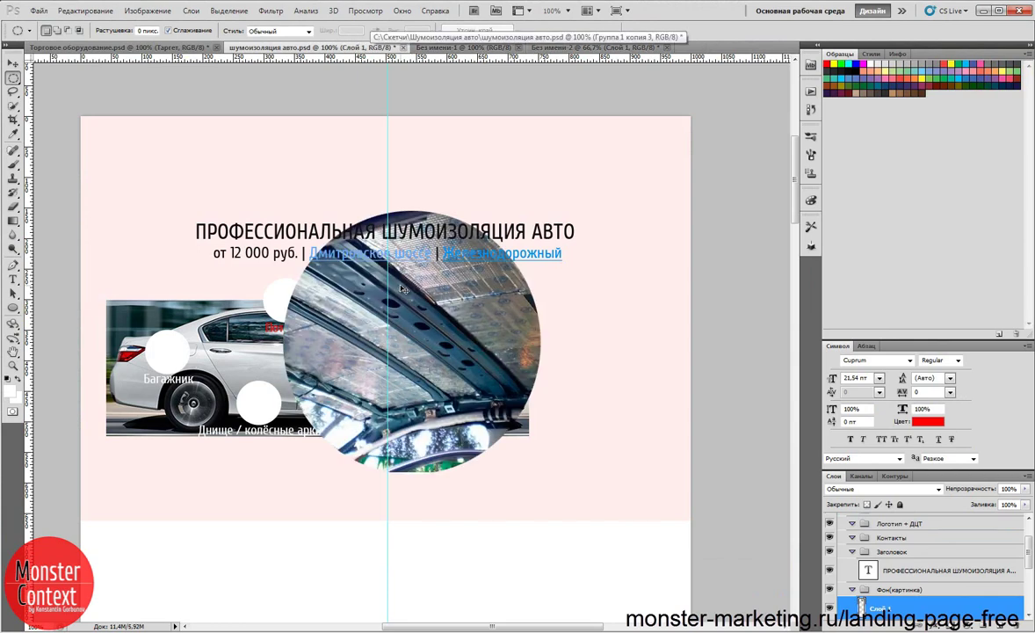
Step: Scale the pasted ceiling picture to about 18.5% and place it over the Потолок marker's white circle
key("ctrl+t")
left_click_drag(281, 209, 286, 295)
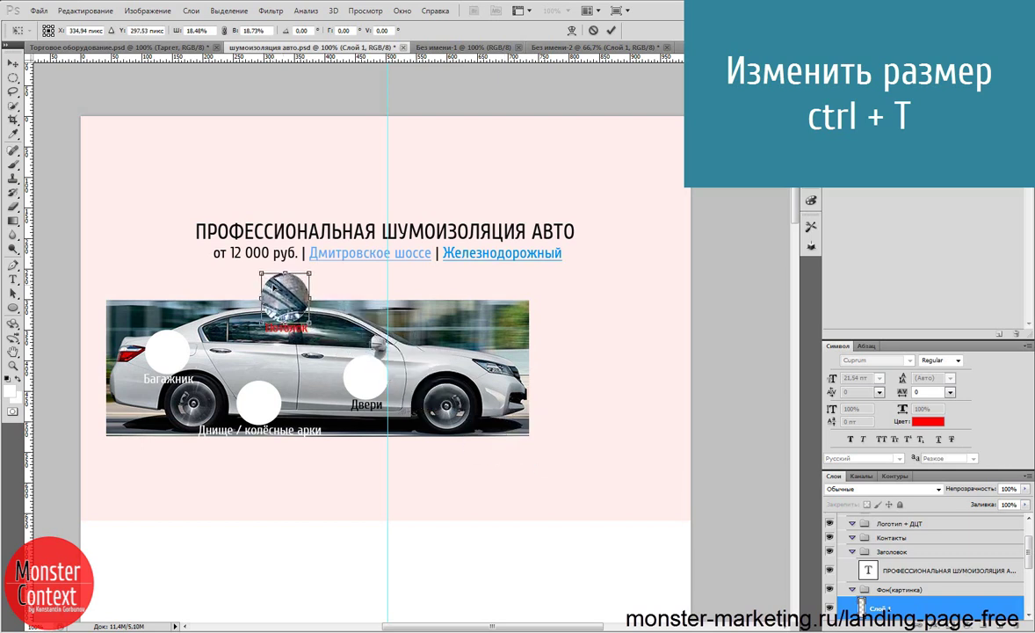
key("Return")
key("m")
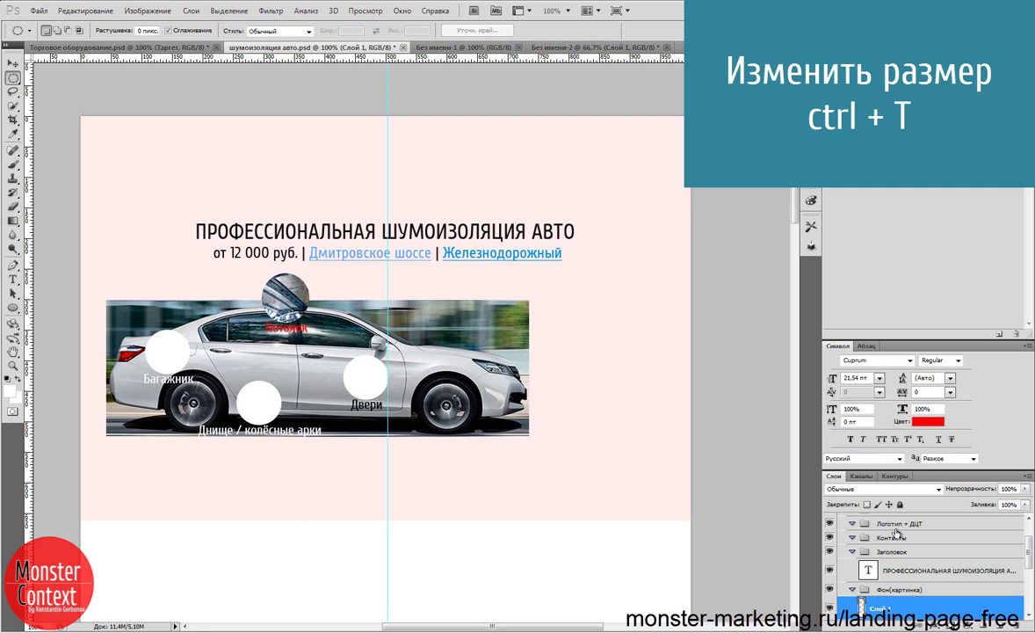
Step: Move the ceiling picture layer into the Потолок marker's group and collapse the Фон(картинка) group
scroll(903, 580, "down", 3)
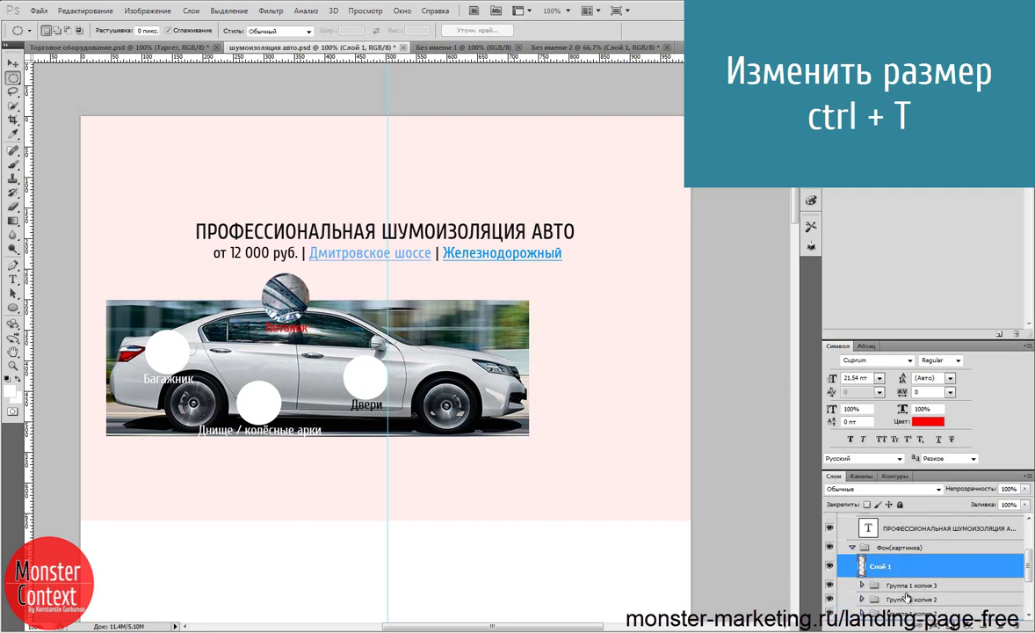
left_click(870, 521)
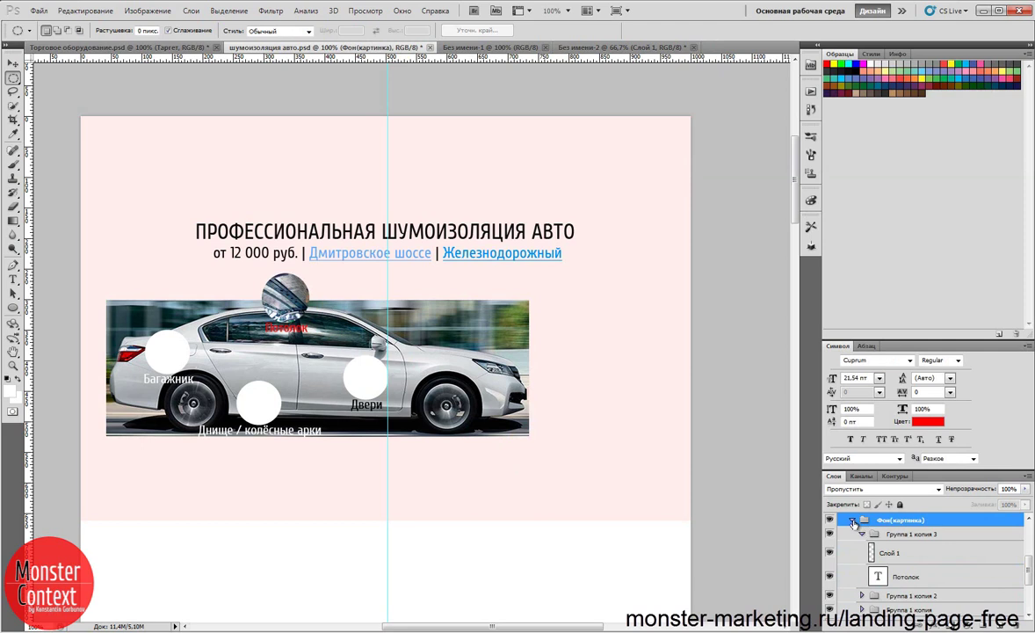
left_click(851, 520)
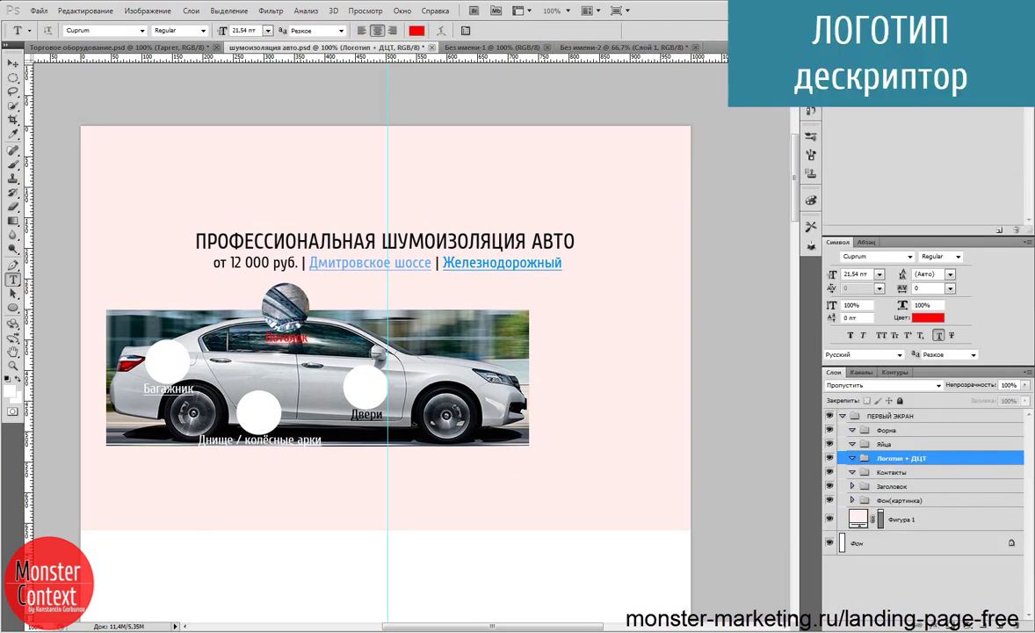
Step: Add the text "ЛОГОТИП" in the page's upper-left corner at 30 pt, near-black and without underline, inside the Логотип + ДЦТ group
left_click(162, 151)
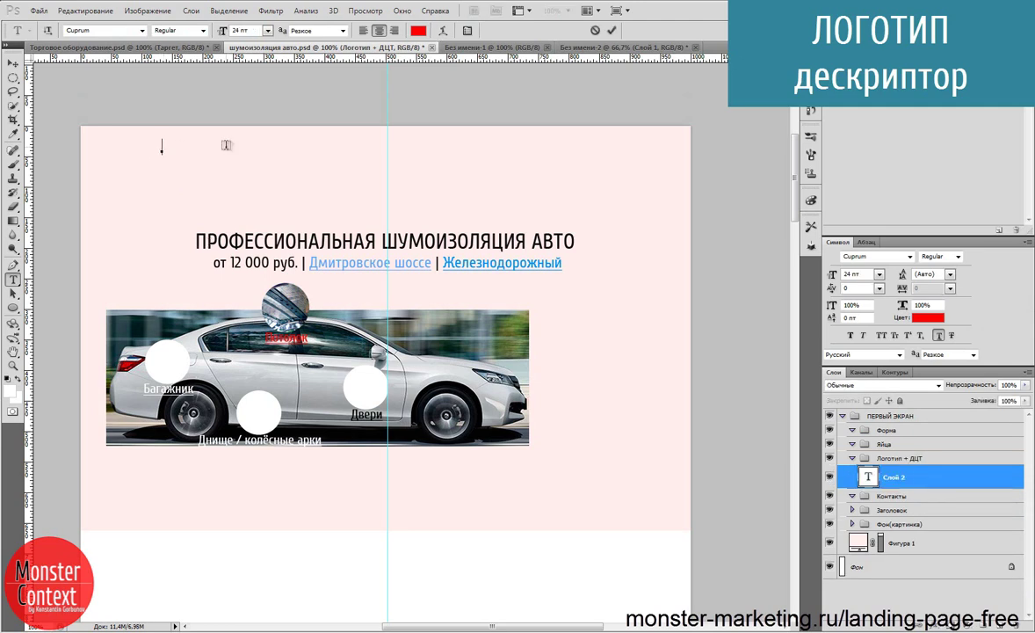
type("логотип")
key("ctrl+a")
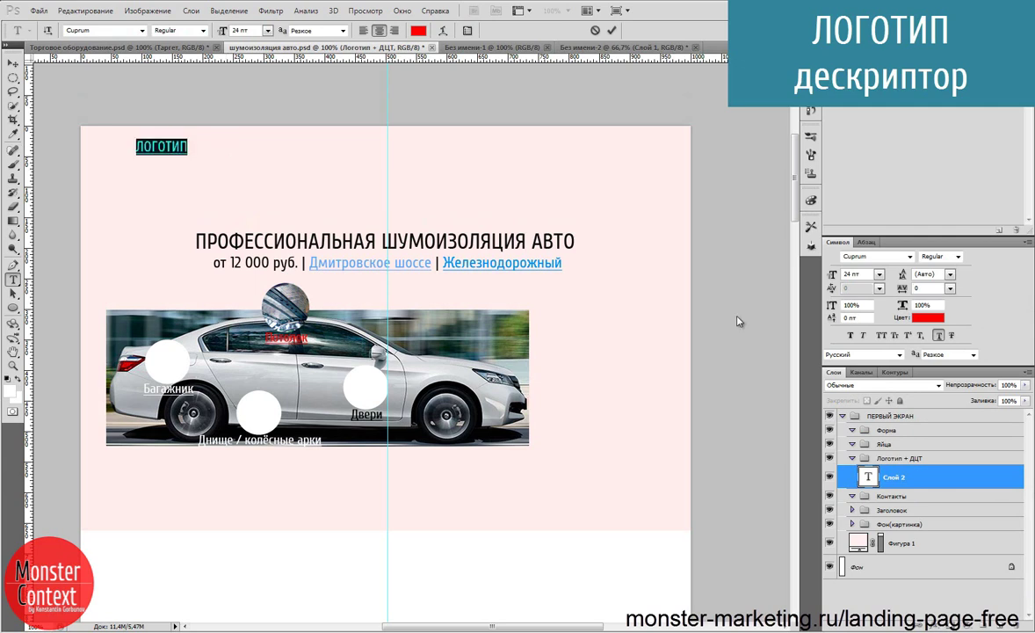
left_click(267, 31)
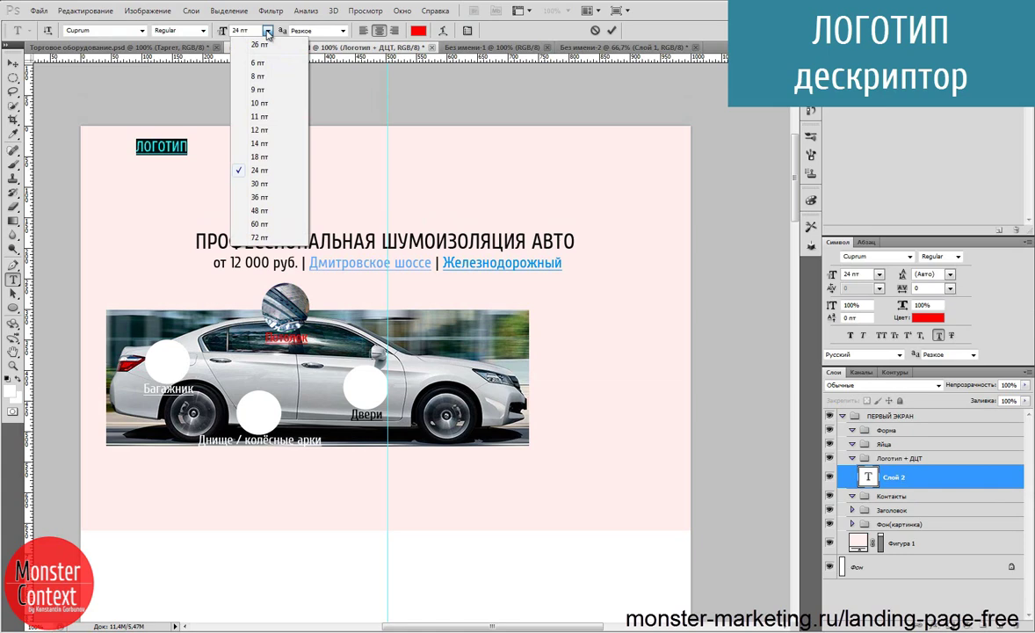
left_click(255, 184)
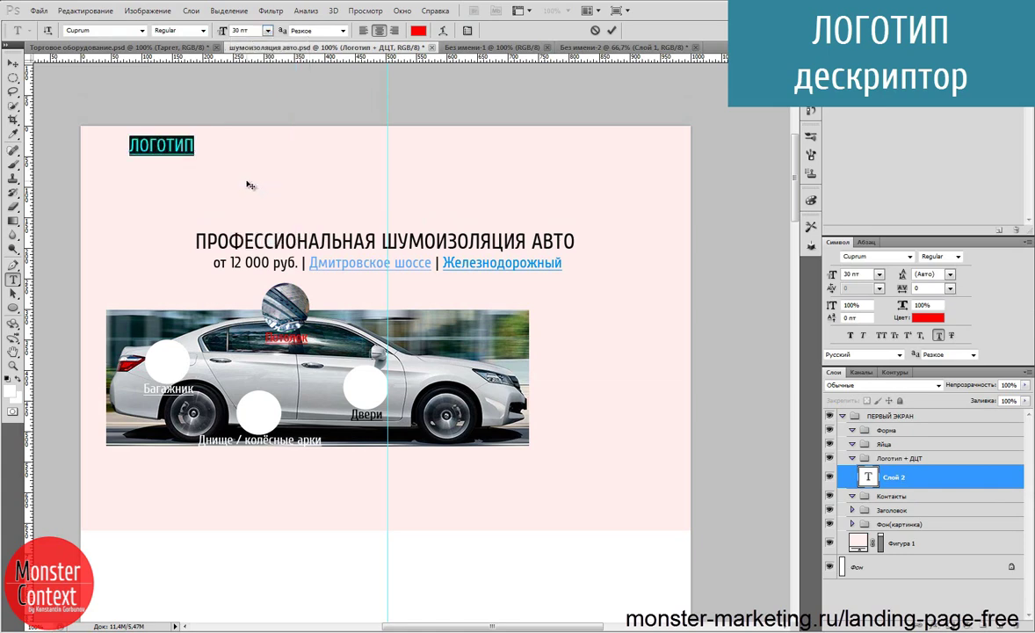
left_click(418, 30)
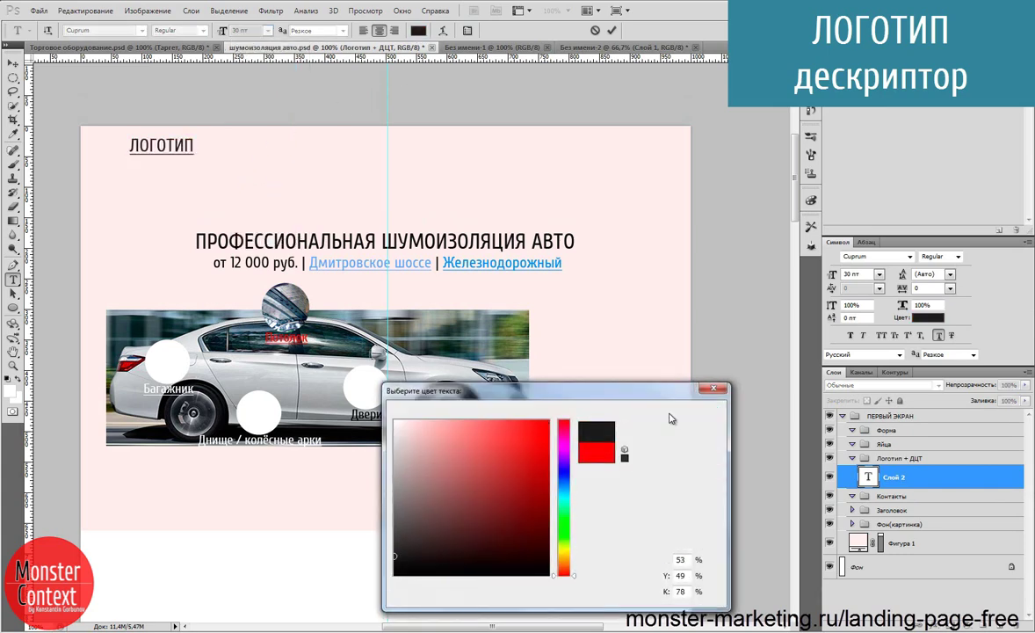
key("Return")
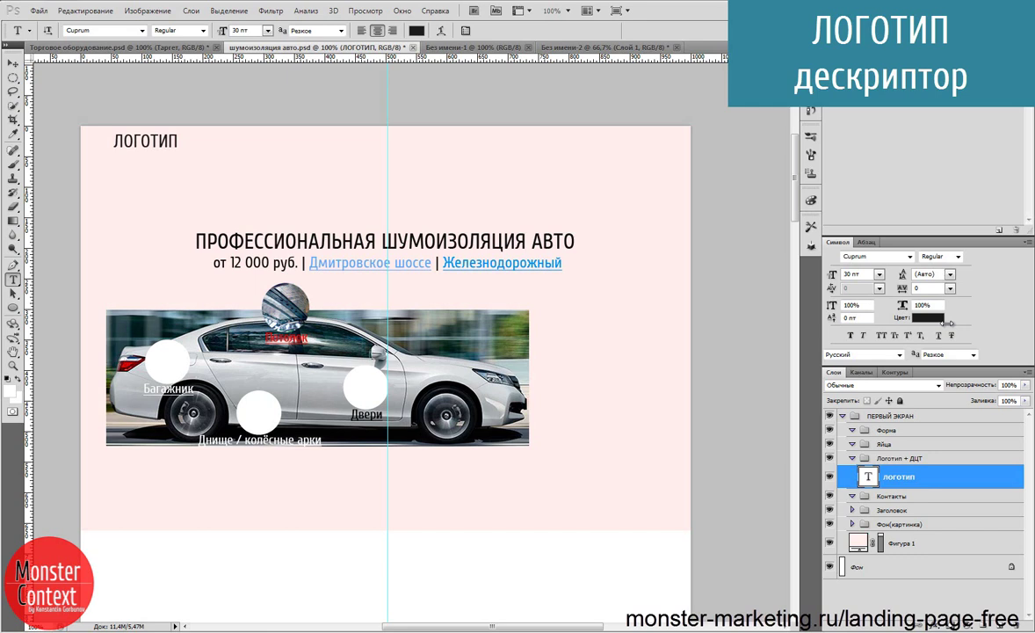
Step: Add the two-line descriptor "Шумоизоляция автомобилей в Москве и МО" centred below the logo text at 14 pt
left_click(144, 156)
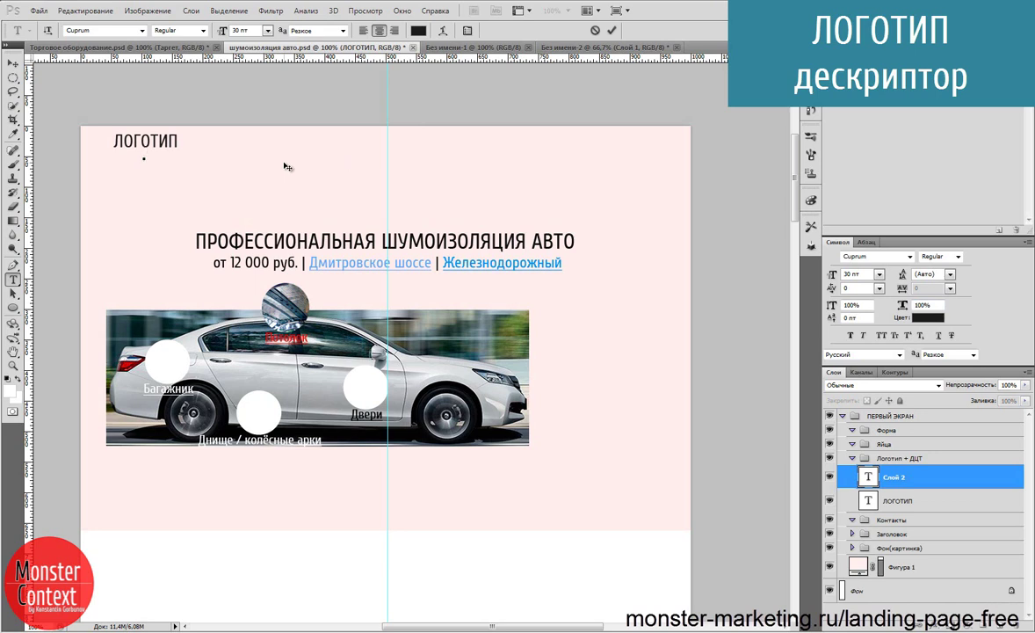
type("Шумоизоляция в")
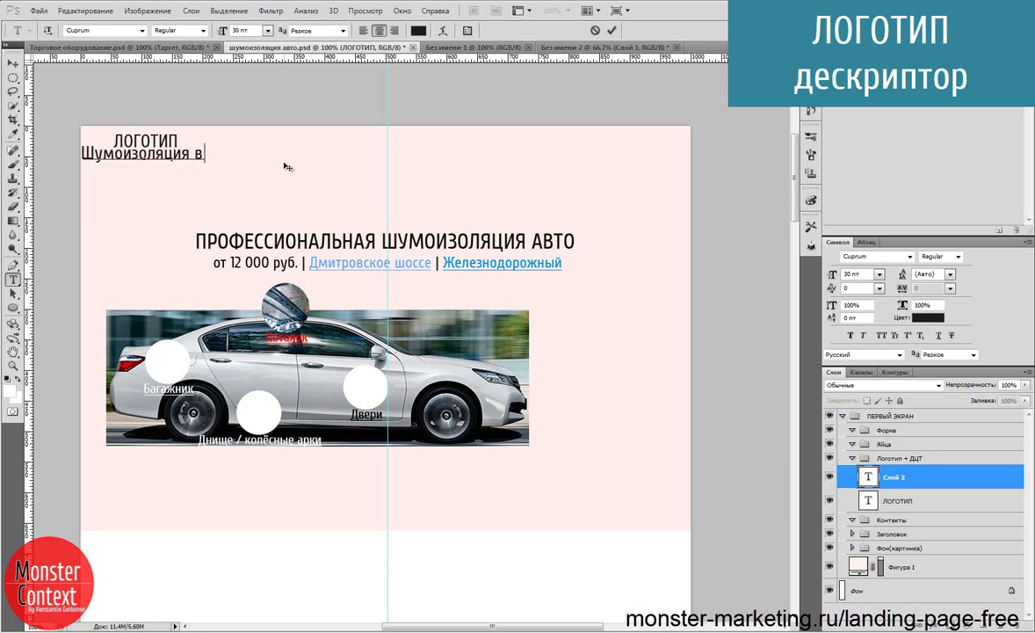
type("автомобилей")
key("Return")
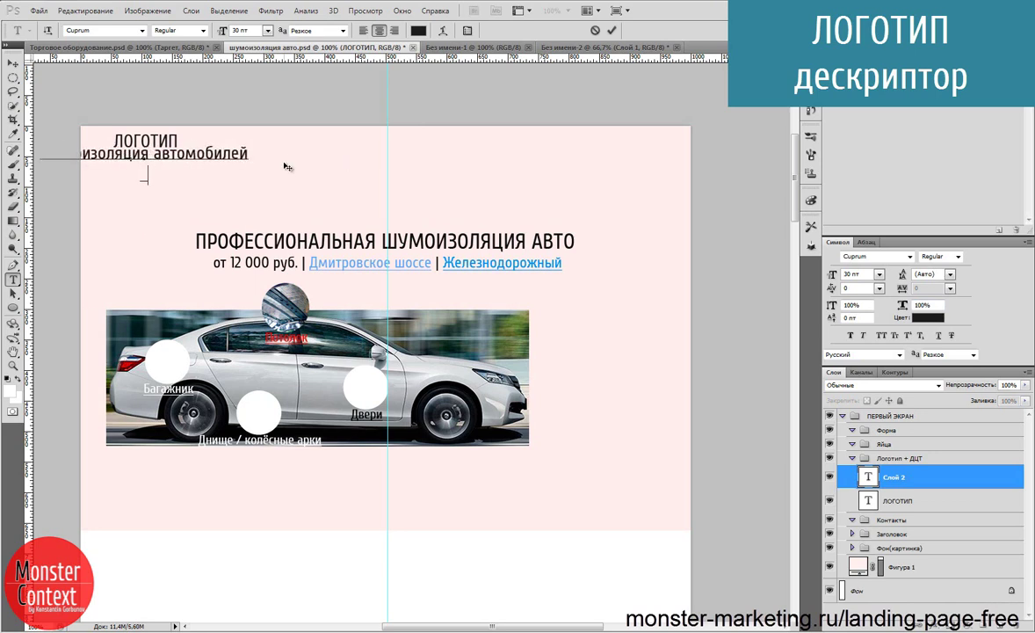
type("в Москве и МО")
key("ctrl+a")
left_click(267, 30)
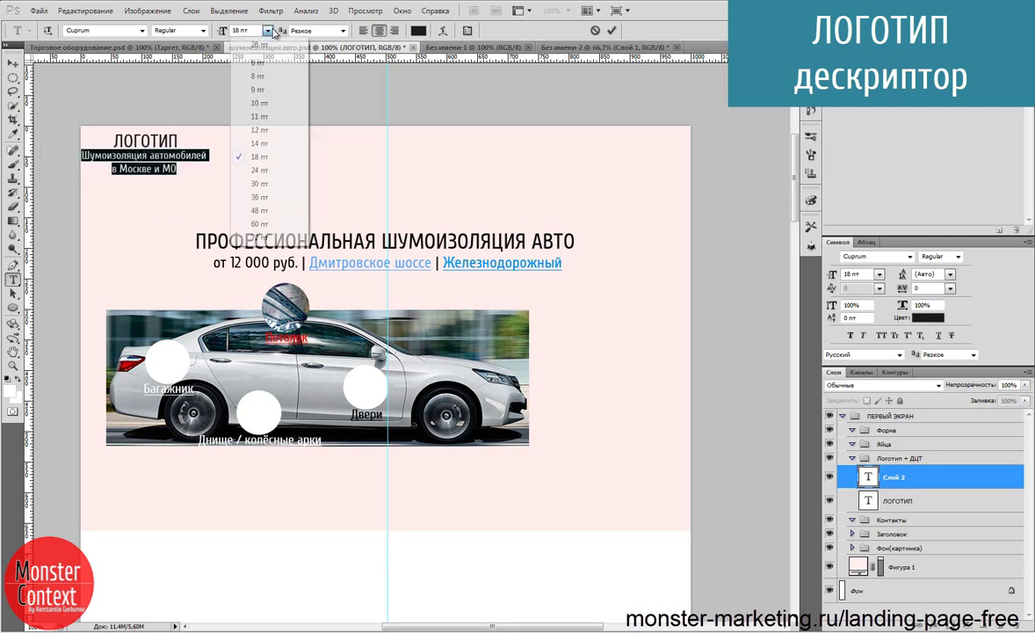
left_click(259, 142)
left_click(15, 63)
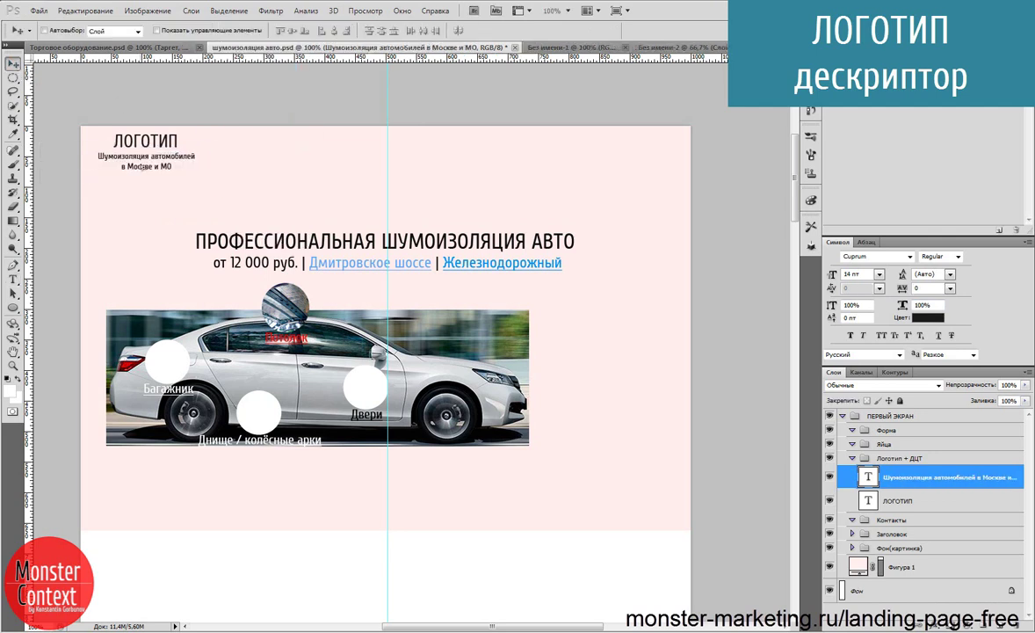
Step: Move the Логотип + ДЦТ group slightly right and down to line up with the car picture's left edge, and collapse it
left_click(896, 457)
key("ctrl+t")
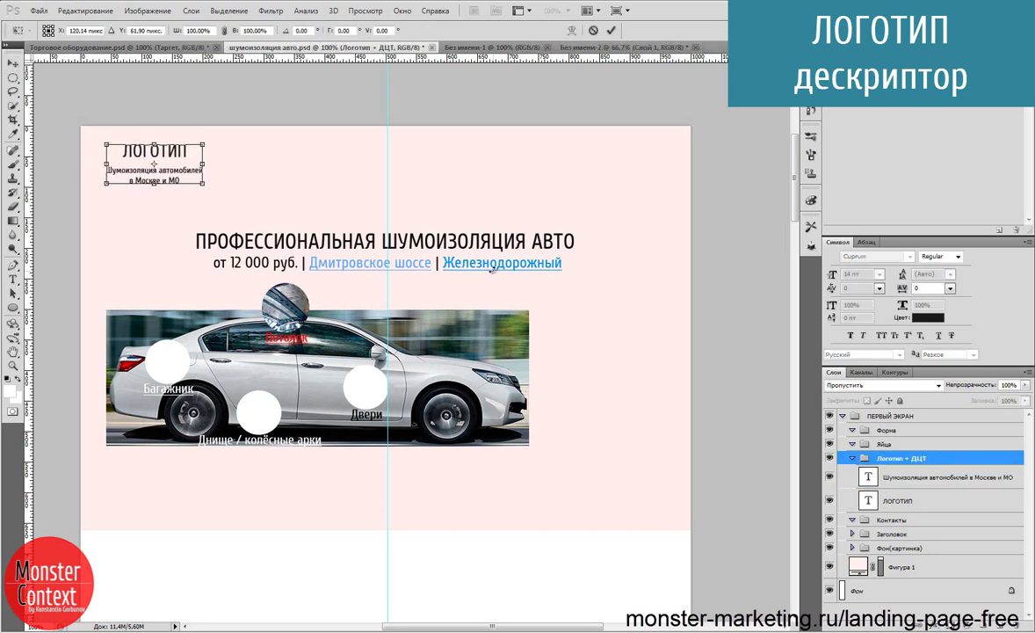
key("Return")
left_click(852, 458)
Step: Add the contact phone number in the page's upper-right area at 30 pt, inside the Контакты group
left_click(893, 473)
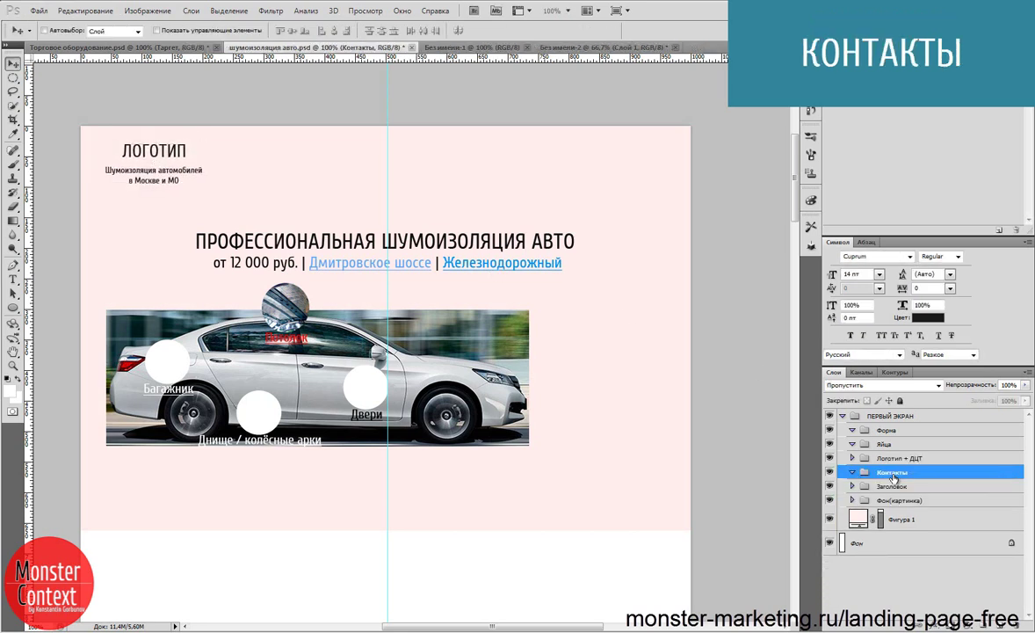
left_click(12, 279)
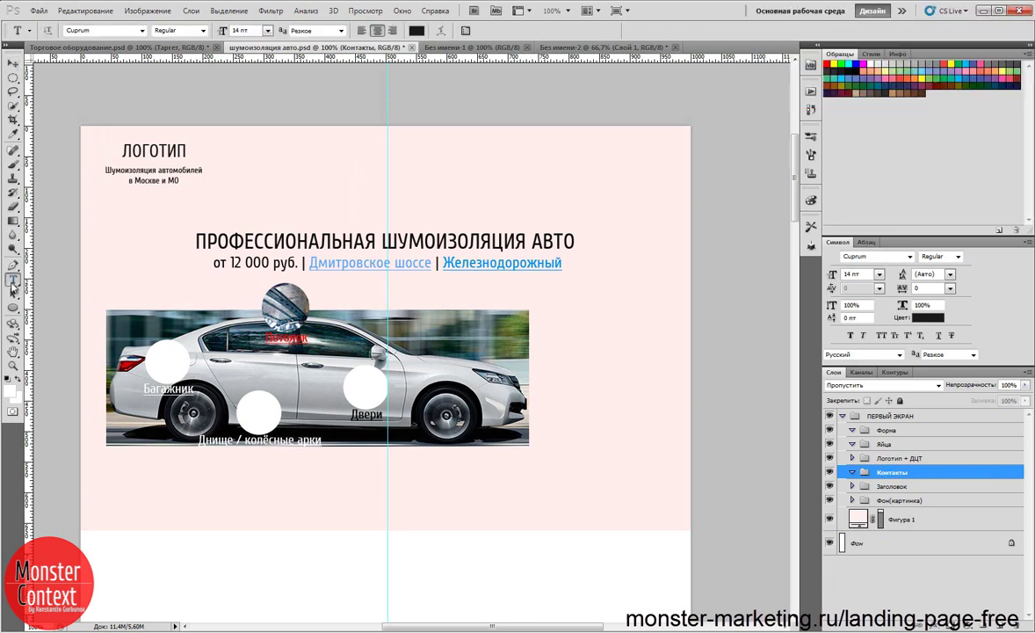
left_click(581, 151)
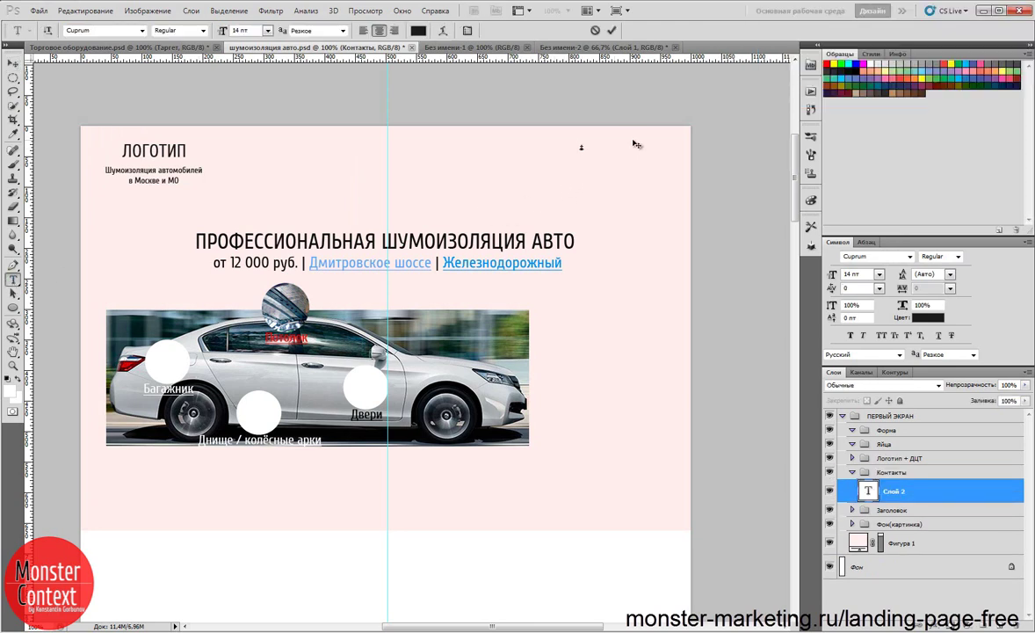
type("+7 (499) 123-12-12")
key("ctrl+a")
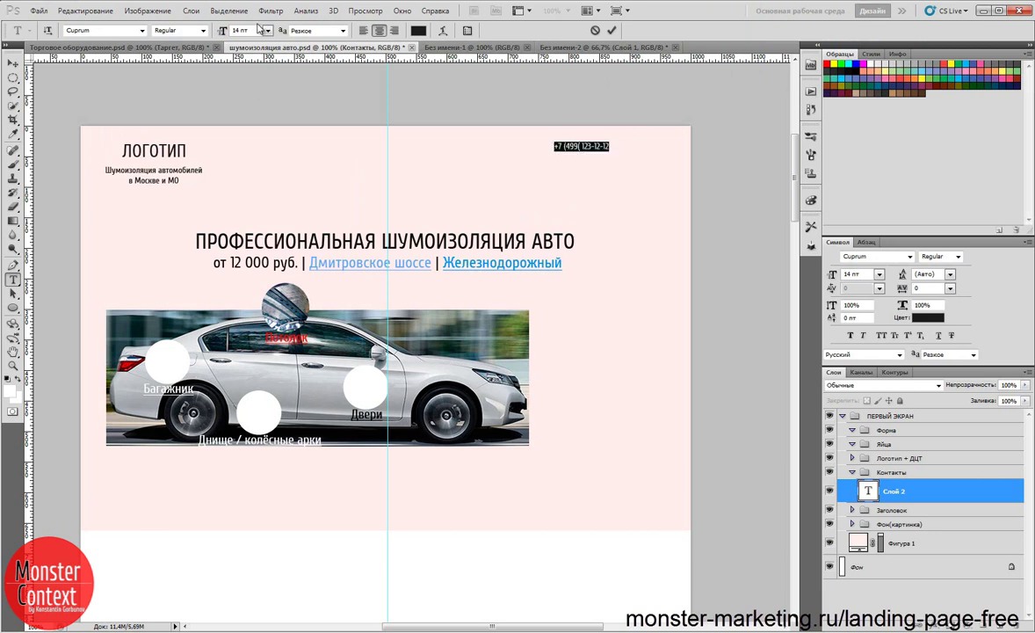
left_click(269, 30)
left_click(262, 185)
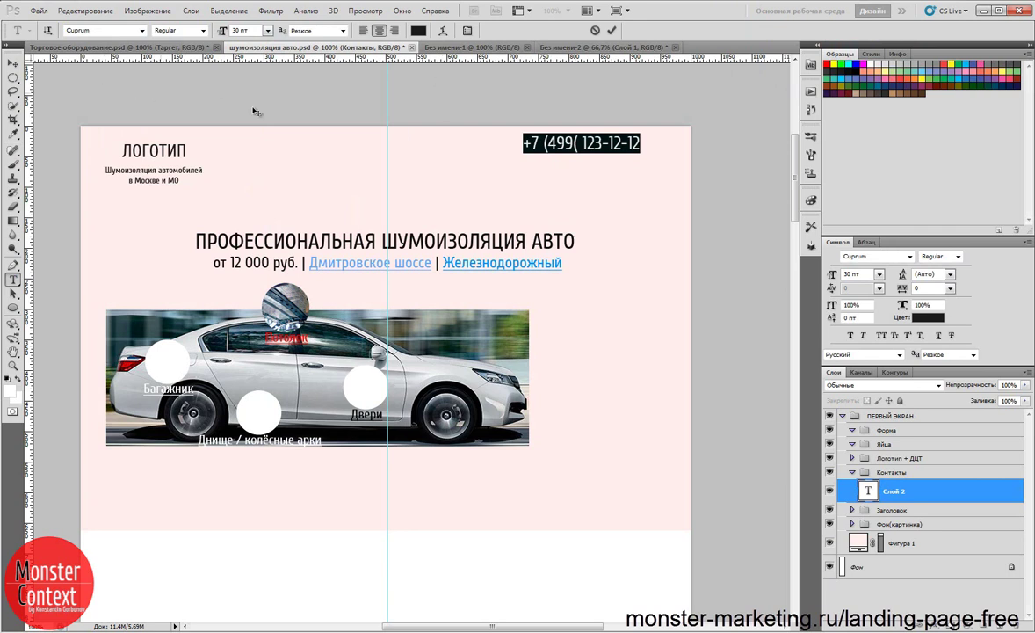
Step: Correct the closing bracket of the phone number's area code and shift the text slightly right and down, level with the logo
left_click(577, 143)
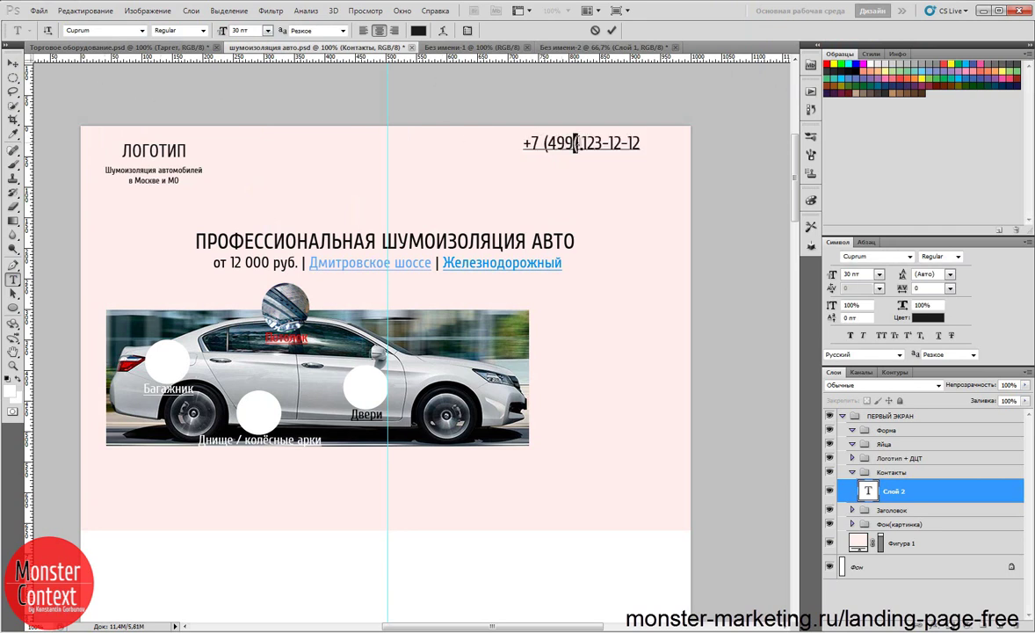
left_click(13, 64)
left_click_drag(591, 146, 622, 152)
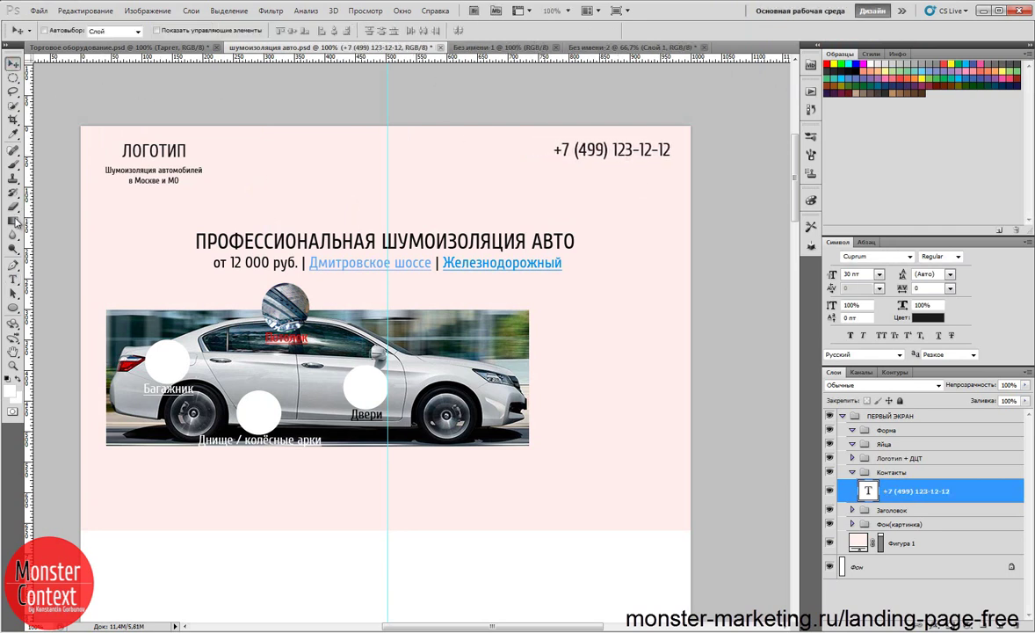
Step: Add the text "Есть вопросы? Звоните:" above the phone number at 18 pt
key("t")
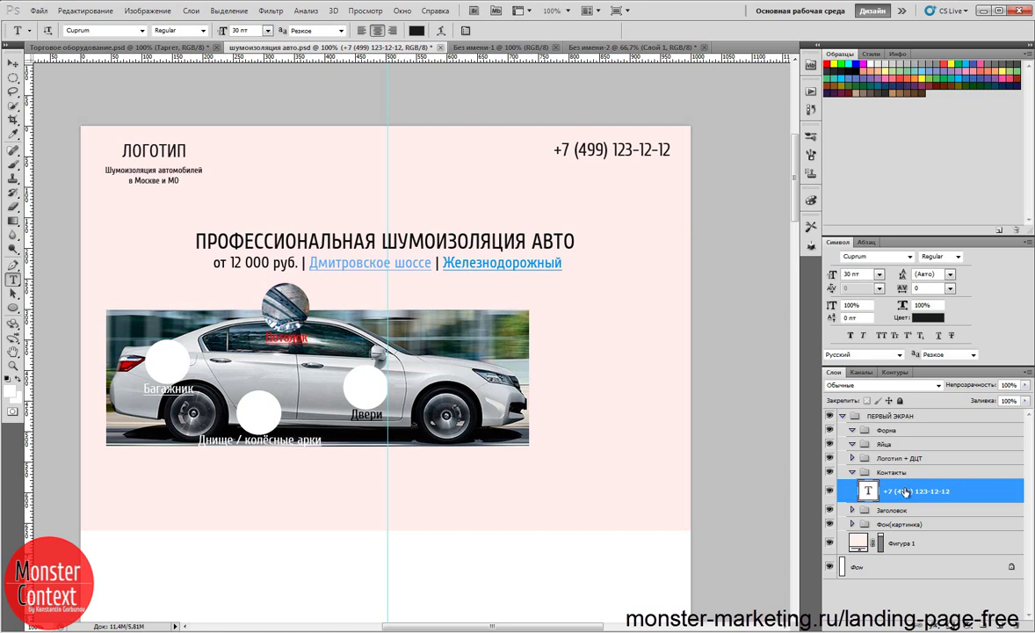
left_click(558, 139)
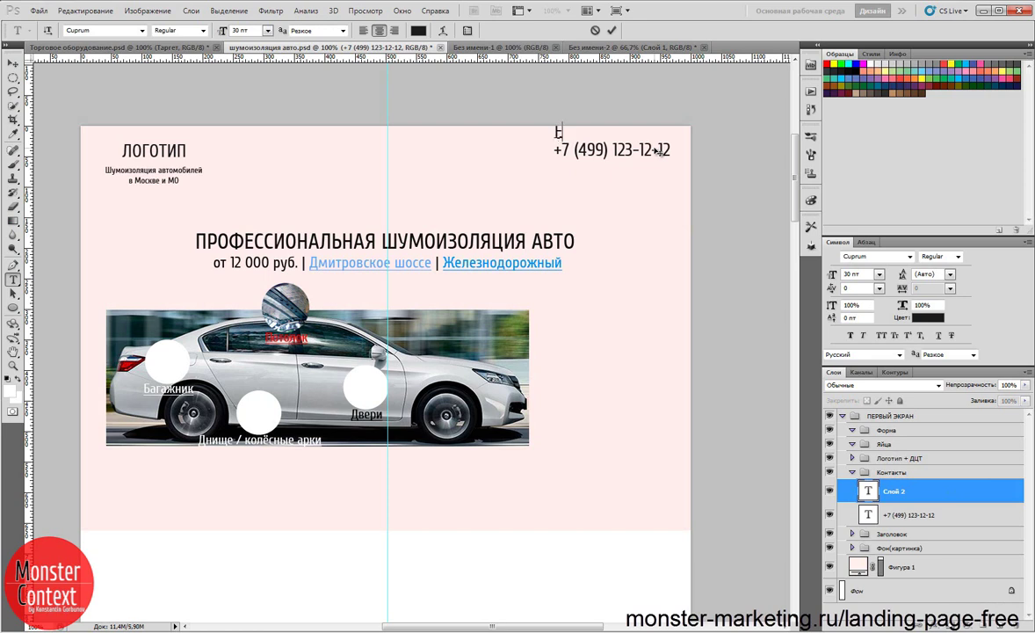
type("Есть воп")
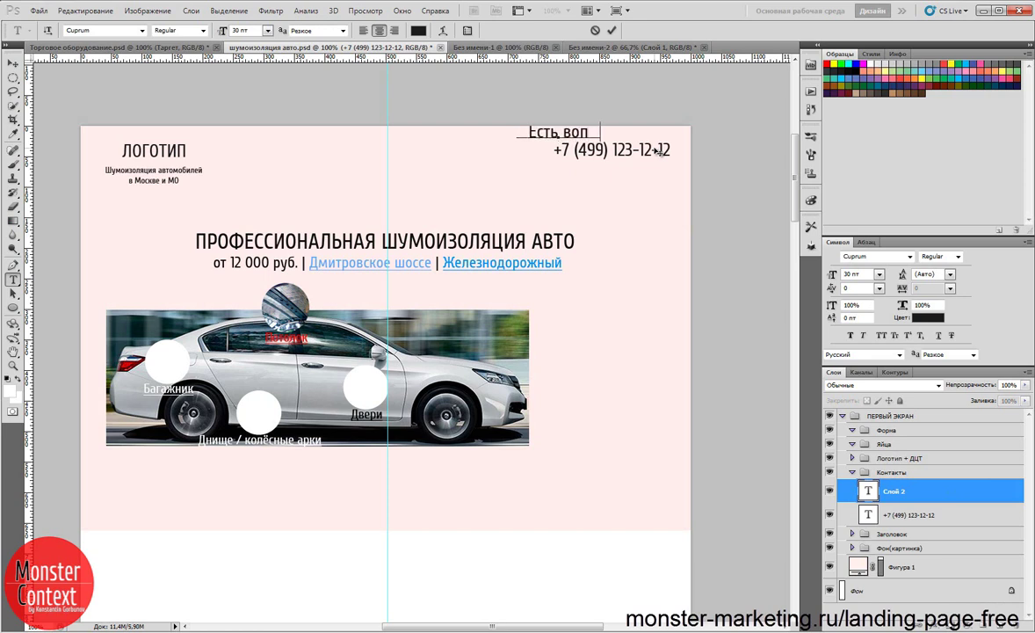
type("росы? Звоните:")
key("ctrl+a")
left_click(267, 30)
left_click(250, 159)
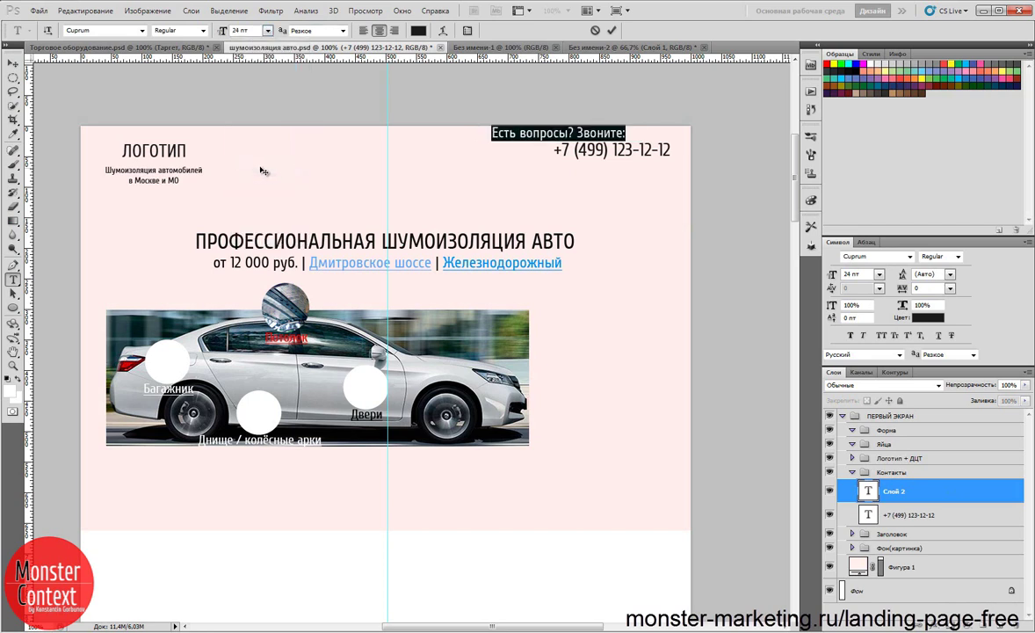
left_click(267, 30)
left_click(250, 145)
Step: Move the "Есть вопросы? Звоните:" text right until it is centred above the phone number
left_click(14, 63)
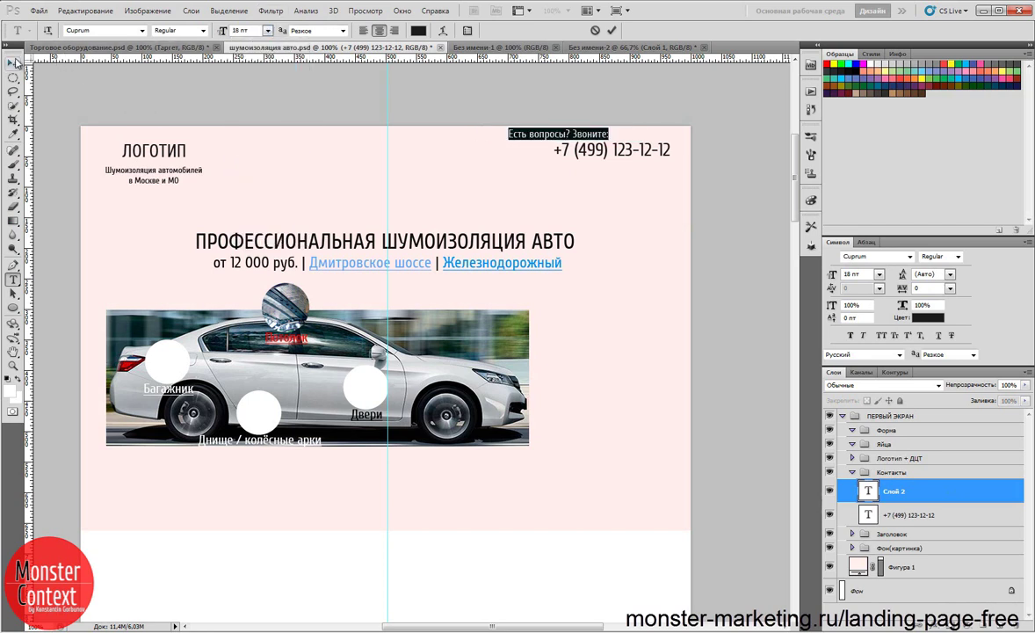
key("ctrl+t")
key("shift+Right")
key("shift+Right")
key("shift+Right")
key("shift+Right")
key("shift+Right")
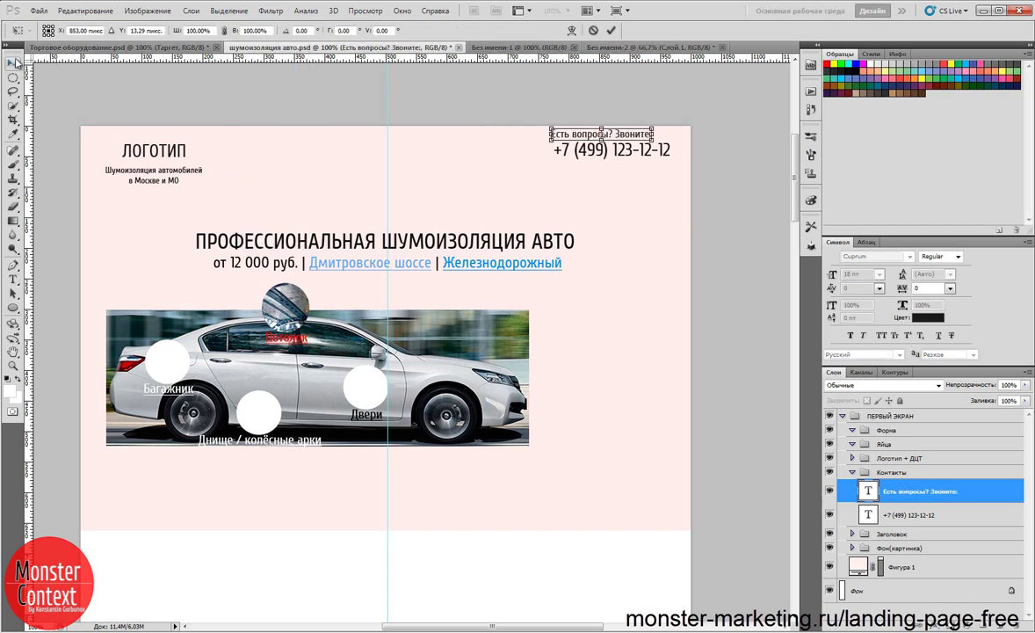
key("Right")
key("Right")
key("Right")
key("Right")
key("Right")
key("Right")
key("Right")
key("Right")
key("Right")
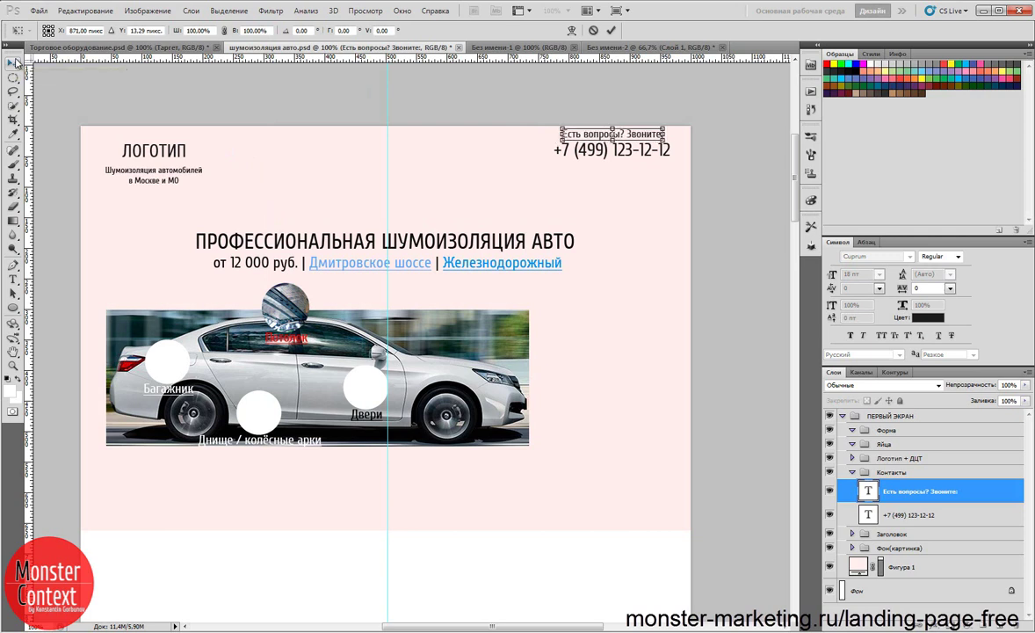
key("Return")
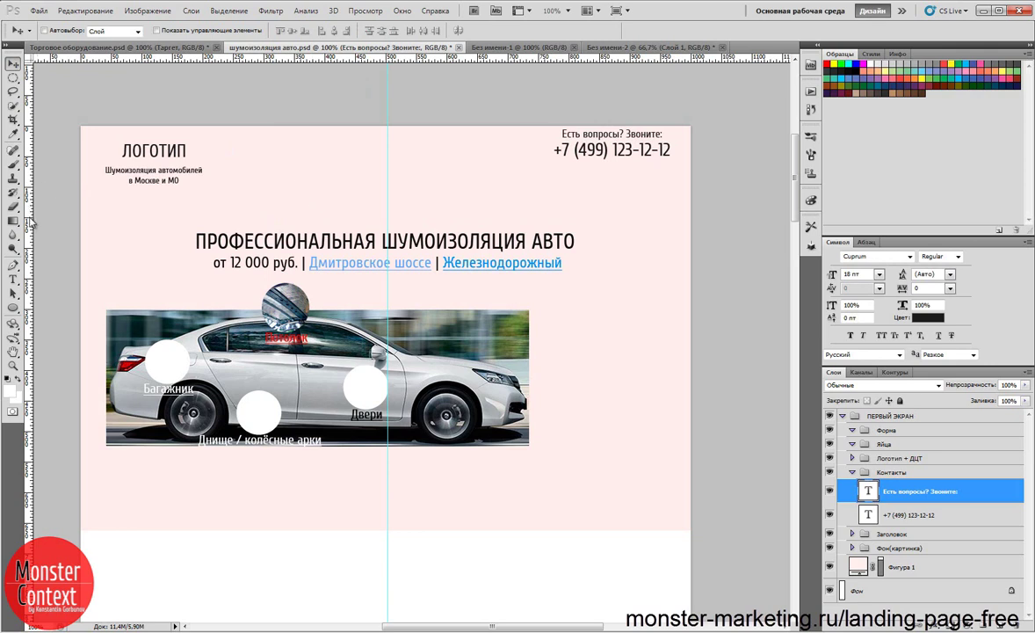
Step: Add the text "Часы работы:" centred below the phone number at 18 pt
left_click(13, 279)
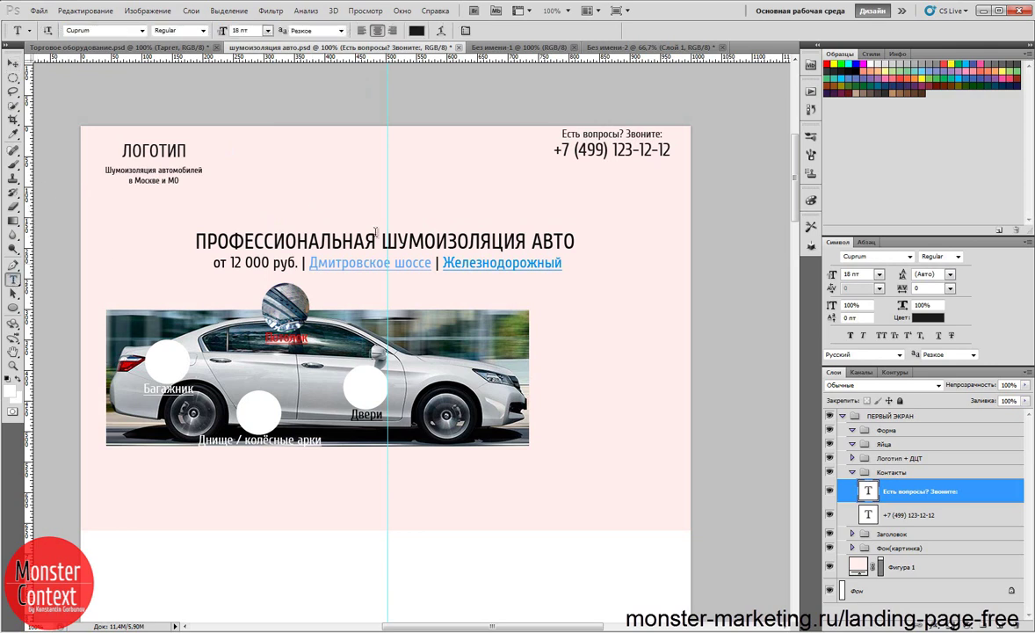
left_click(613, 164)
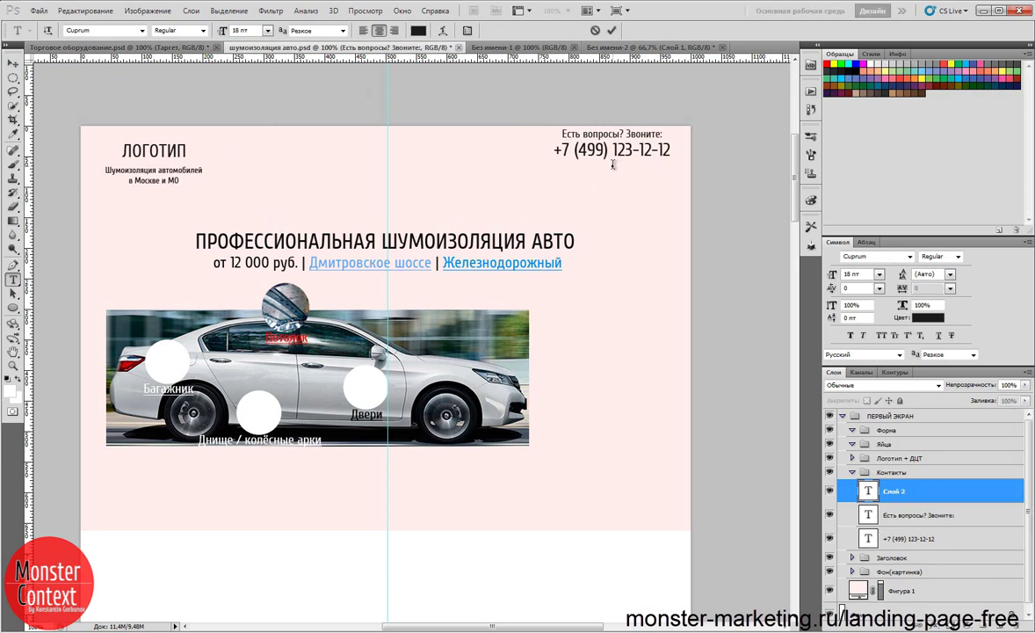
type("Часы работы:")
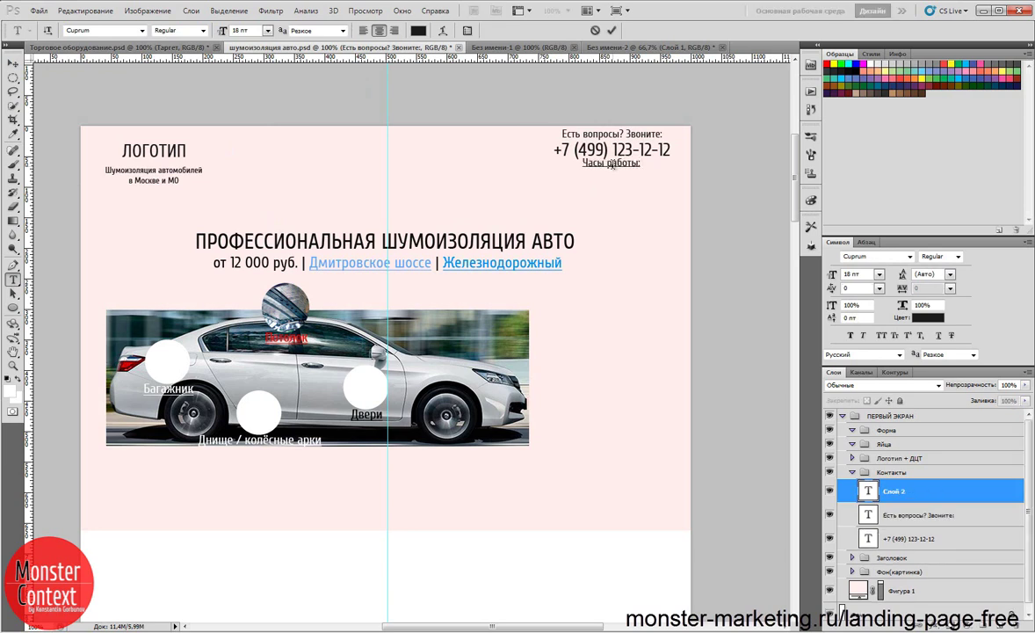